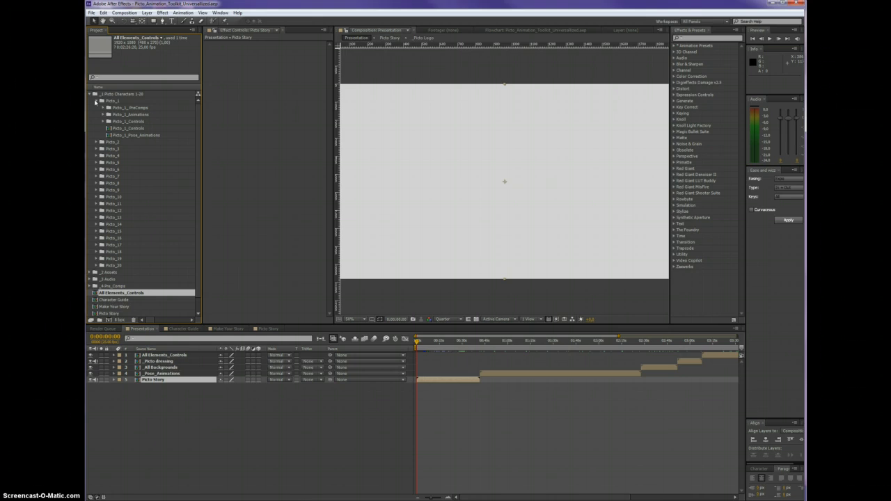
Open the Picto_1_Controls composition and show the Controls layer's effect settings with enough room to read them
{"action": "left_click", "coordinate": [125, 128]}
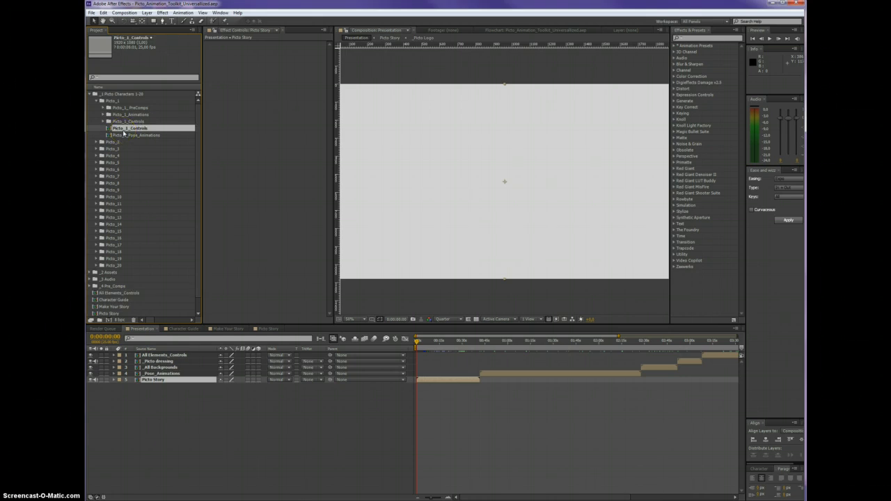
{"action": "double_click", "coordinate": [135, 130]}
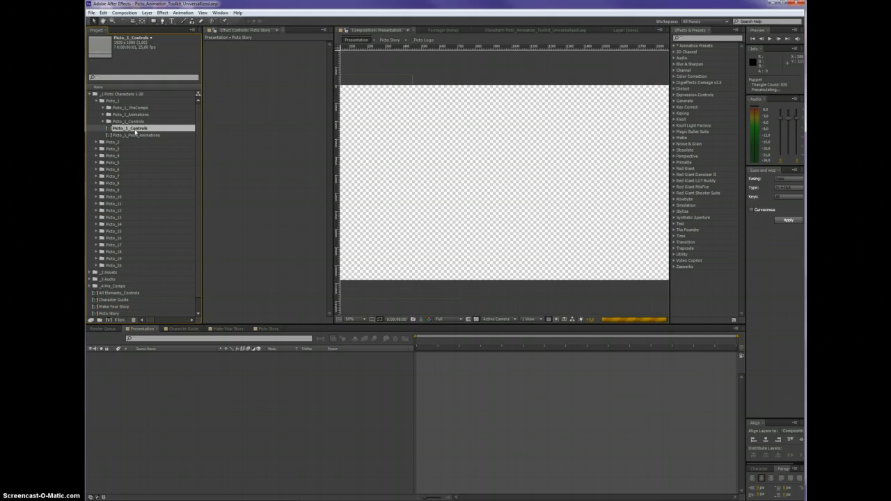
{"action": "left_click_drag", "start_coordinate": [330, 179], "coordinate": [251, 175]}
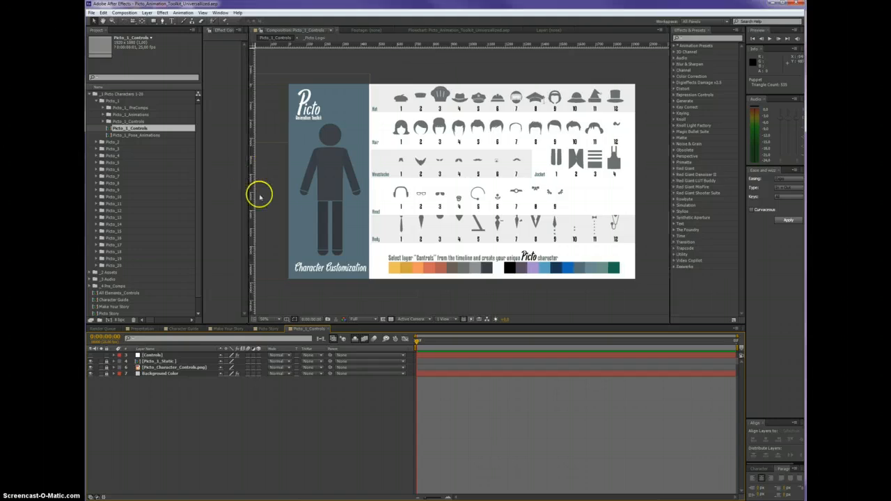
{"action": "left_click", "coordinate": [153, 356]}
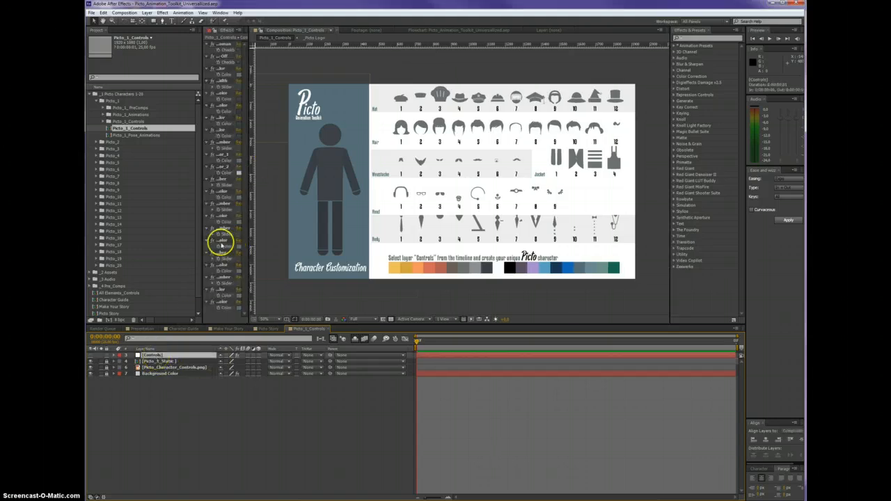
{"action": "left_click_drag", "start_coordinate": [202, 240], "coordinate": [113, 235]}
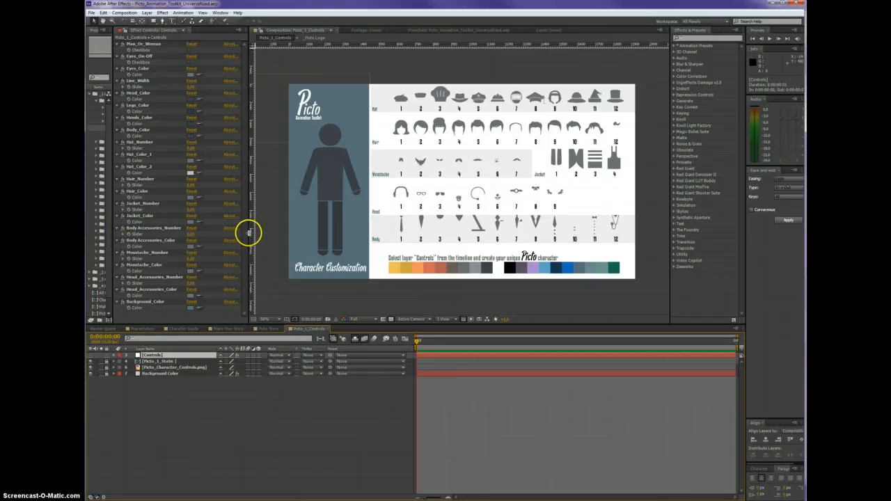
{"action": "left_click_drag", "start_coordinate": [249, 233], "coordinate": [280, 235]}
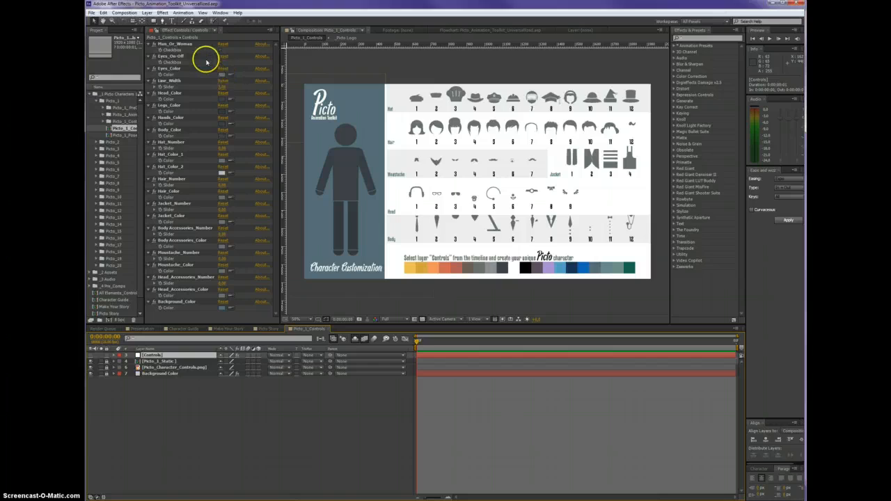
Try the Man_Or_Woman option by switching the character to the woman figure and back to the man
{"action": "left_click", "coordinate": [176, 43]}
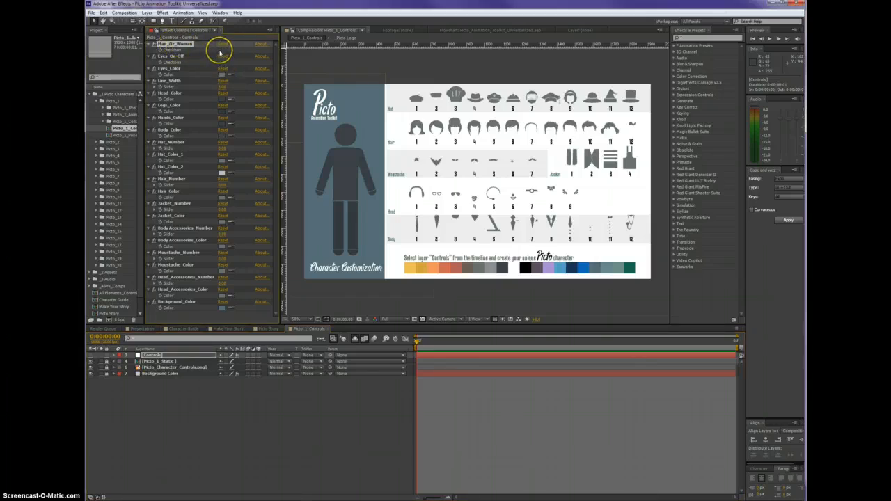
{"action": "left_click", "coordinate": [220, 53]}
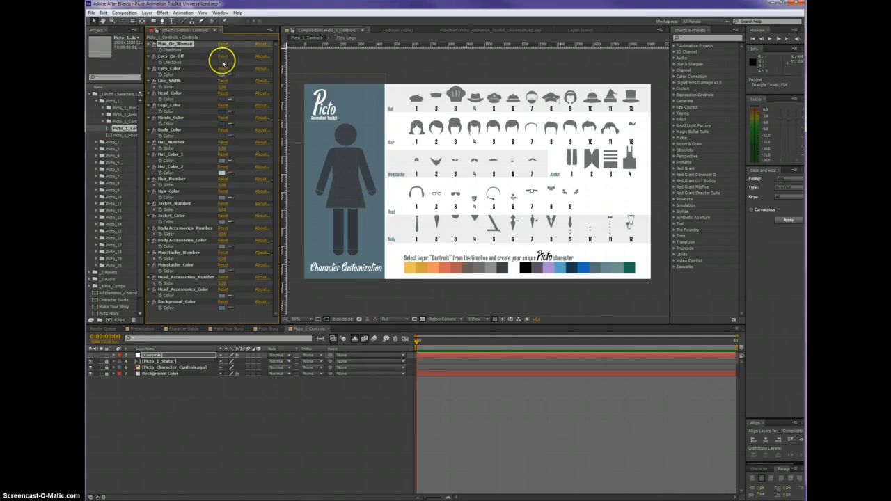
{"action": "left_click", "coordinate": [220, 52]}
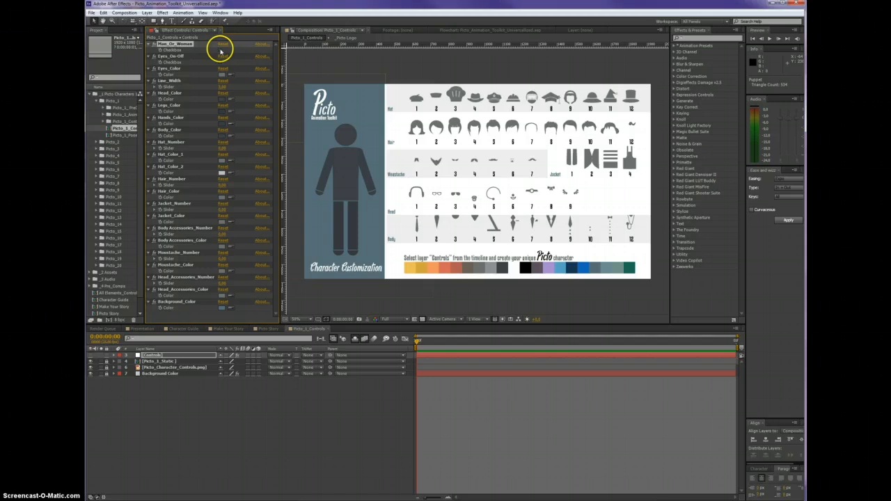
Turn on the character's eyes with Eyes_On-Off and set Eyes_Color to blue
{"action": "left_click", "coordinate": [174, 55]}
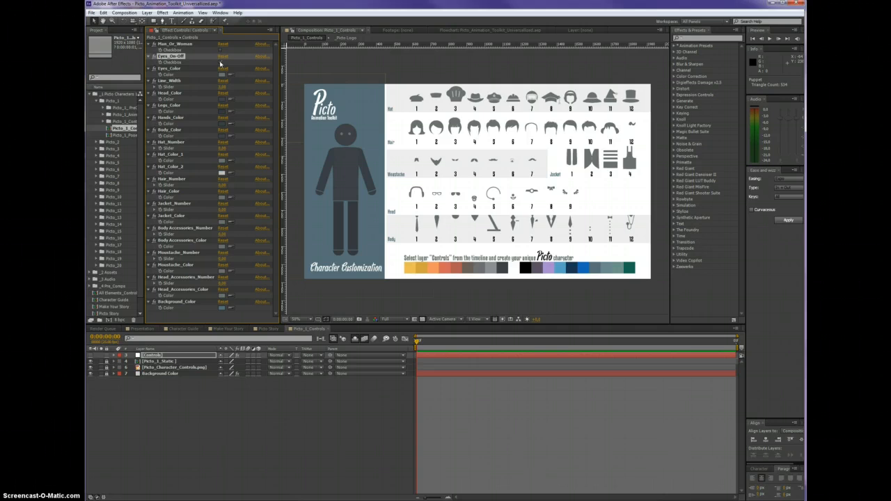
{"action": "left_click", "coordinate": [220, 62]}
{"action": "left_click", "coordinate": [172, 69]}
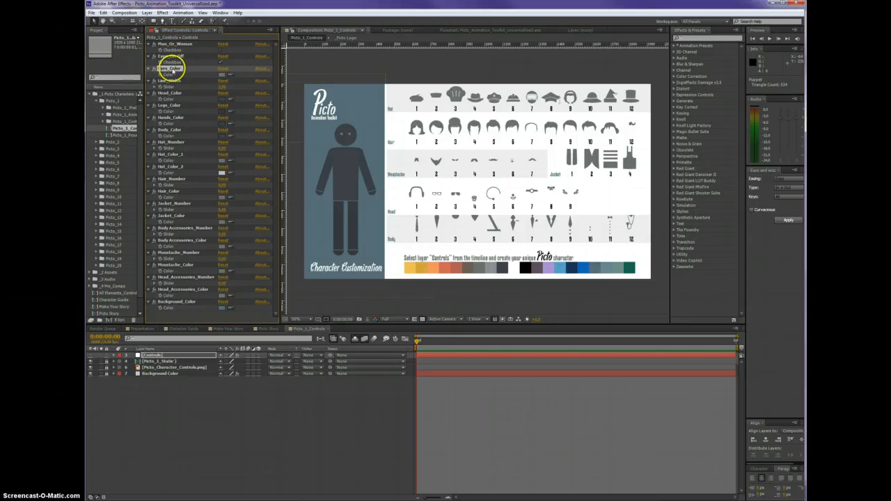
{"action": "left_click", "coordinate": [220, 74]}
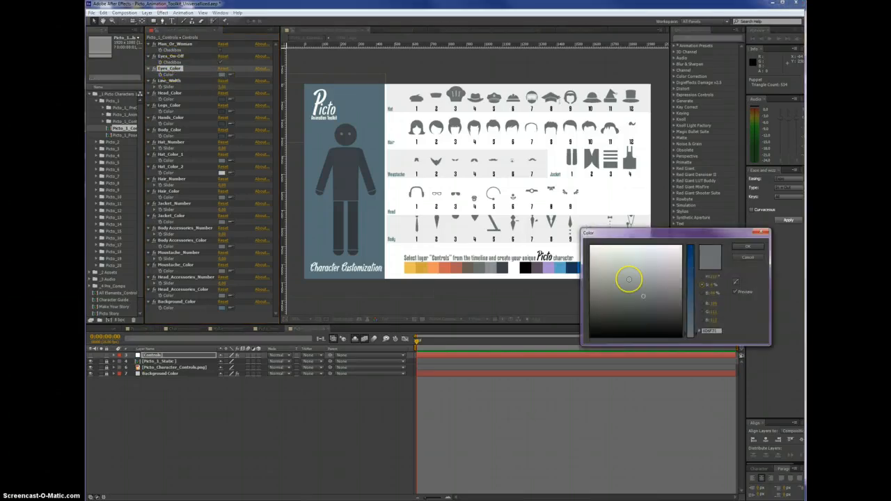
{"action": "left_click_drag", "start_coordinate": [686, 273], "coordinate": [689, 254]}
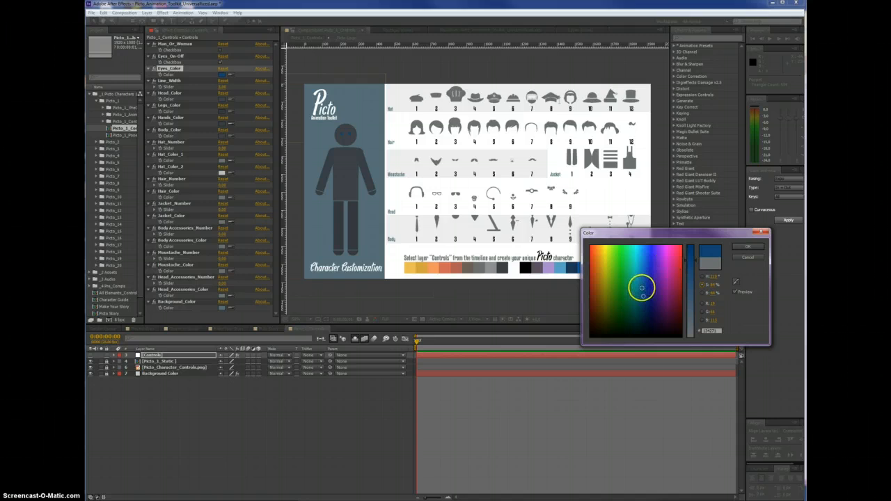
{"action": "left_click", "coordinate": [638, 289]}
{"action": "left_click", "coordinate": [742, 247]}
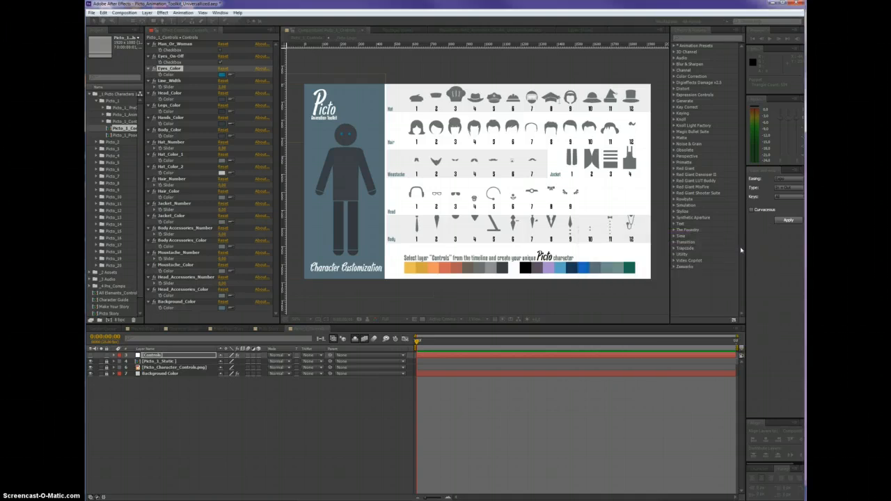
Try different Line_Width values for the character's outlines
{"action": "left_click", "coordinate": [167, 80]}
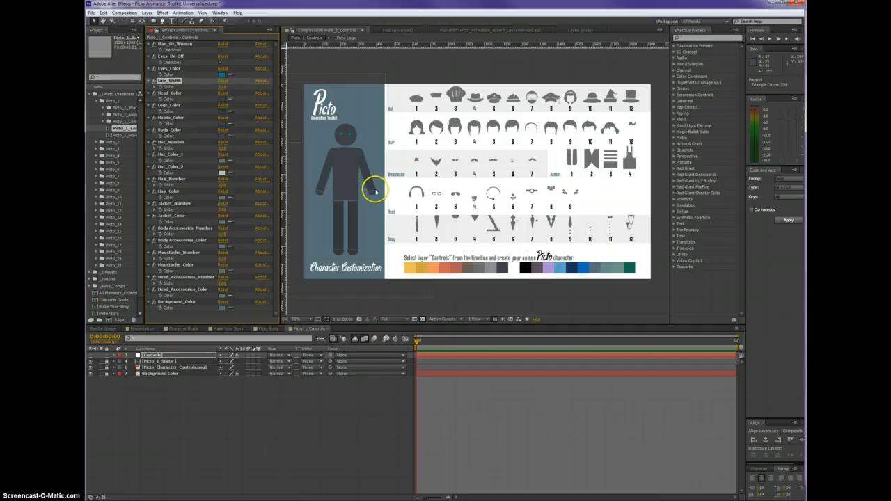
{"action": "left_click", "coordinate": [223, 87]}
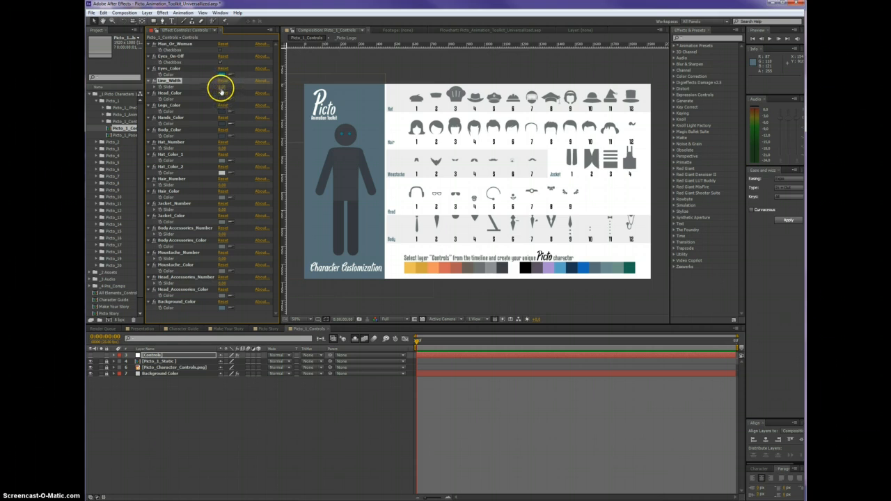
{"action": "left_click", "coordinate": [222, 87]}
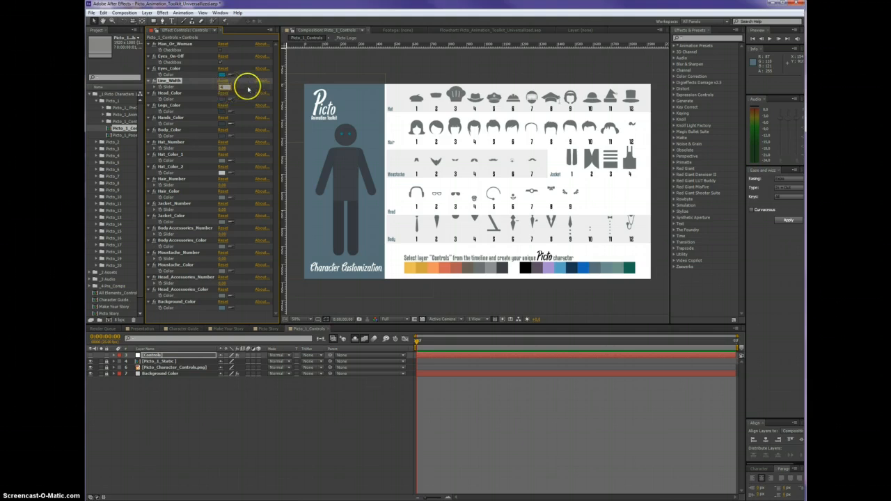
{"action": "left_click", "coordinate": [245, 87]}
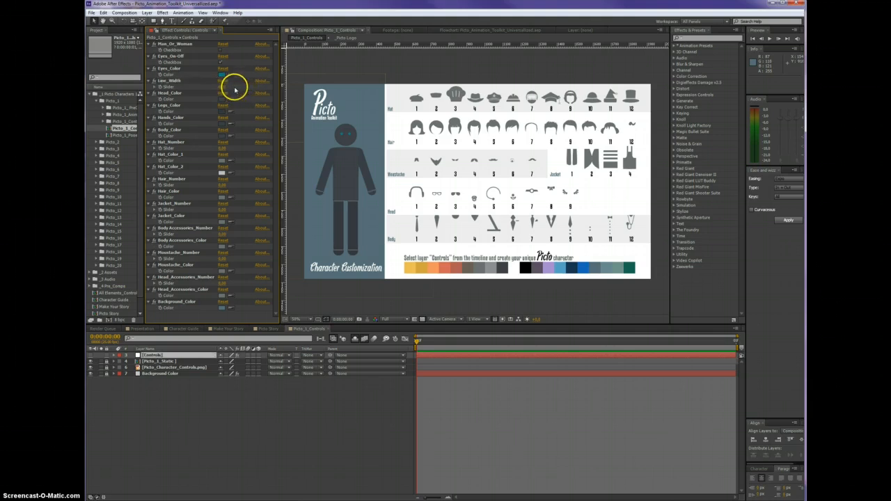
{"action": "left_click", "coordinate": [221, 86]}
Set Head_Color to a very light blue
{"action": "left_click", "coordinate": [179, 92]}
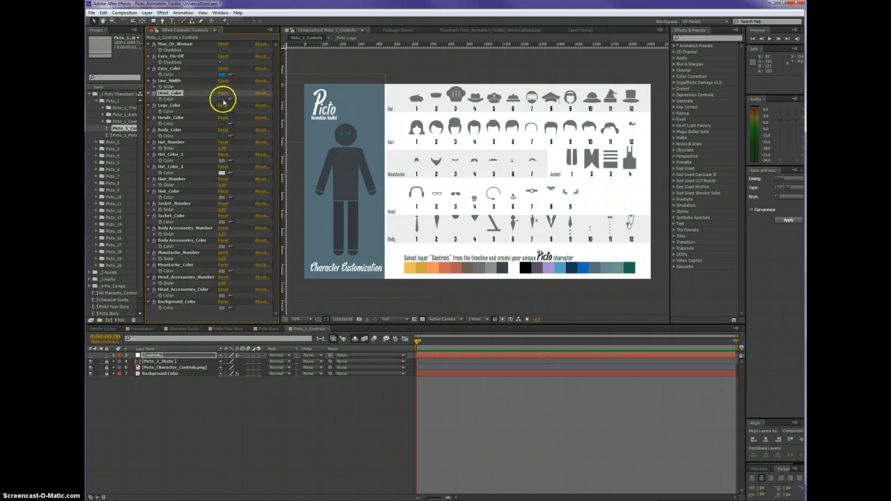
{"action": "left_click", "coordinate": [222, 98]}
{"action": "left_click", "coordinate": [645, 245]}
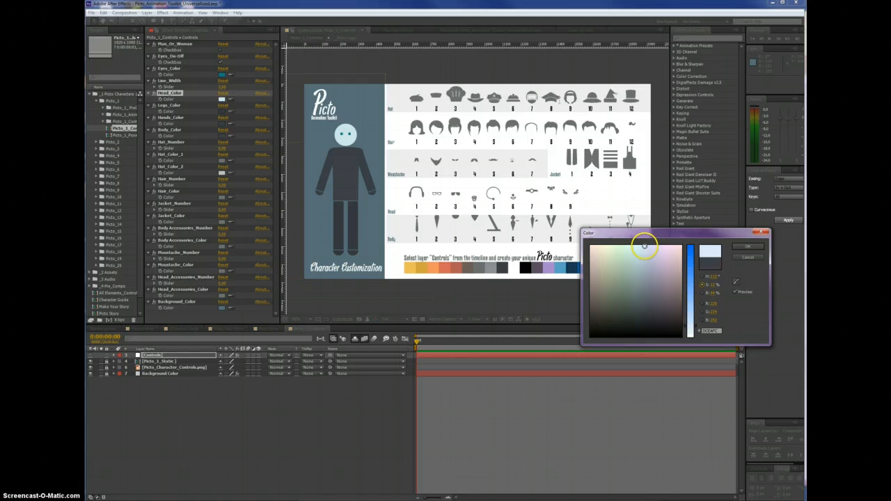
{"action": "left_click", "coordinate": [743, 248]}
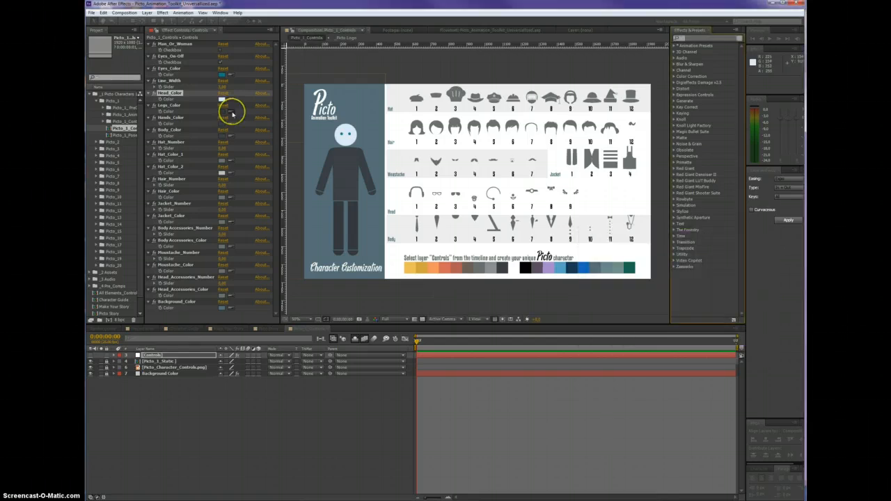
Sample the head's light blue into Legs_Color, Hands_Color and Body_Color so the whole figure matches
{"action": "left_click", "coordinate": [230, 112]}
{"action": "left_click", "coordinate": [222, 99]}
{"action": "left_click", "coordinate": [169, 116]}
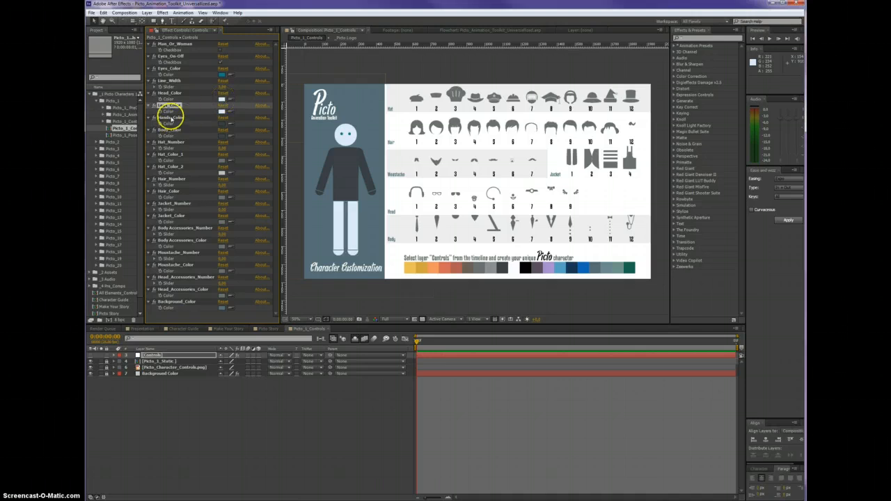
{"action": "left_click", "coordinate": [229, 124]}
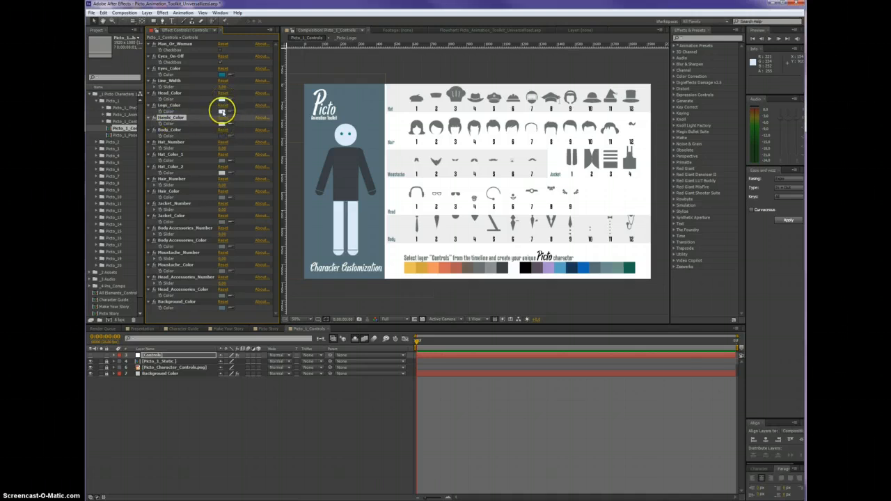
{"action": "left_click", "coordinate": [221, 111]}
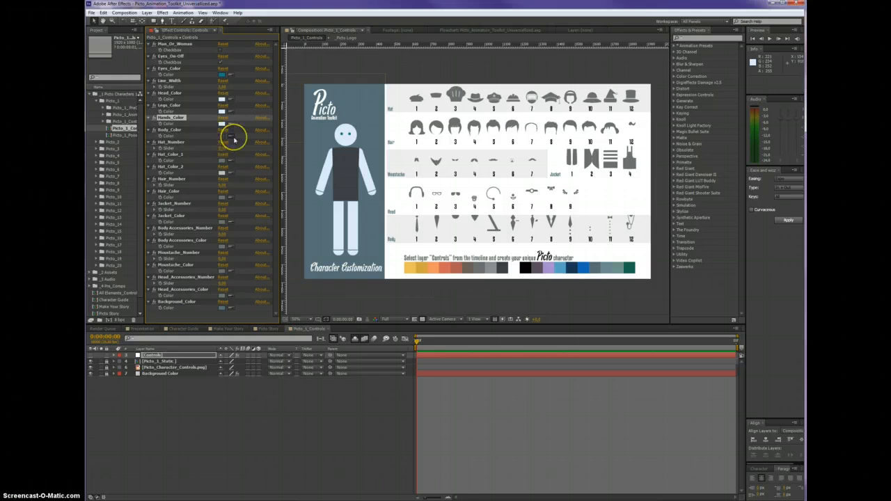
{"action": "left_click", "coordinate": [232, 137]}
{"action": "left_click", "coordinate": [222, 124]}
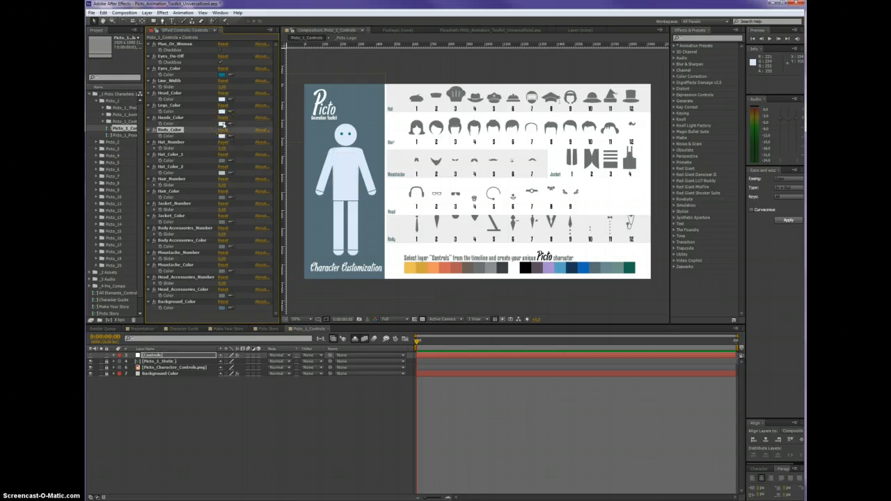
Give the character a hat through Hat_Number and set Hat_Color_1 to bright blue
{"action": "left_click", "coordinate": [178, 142]}
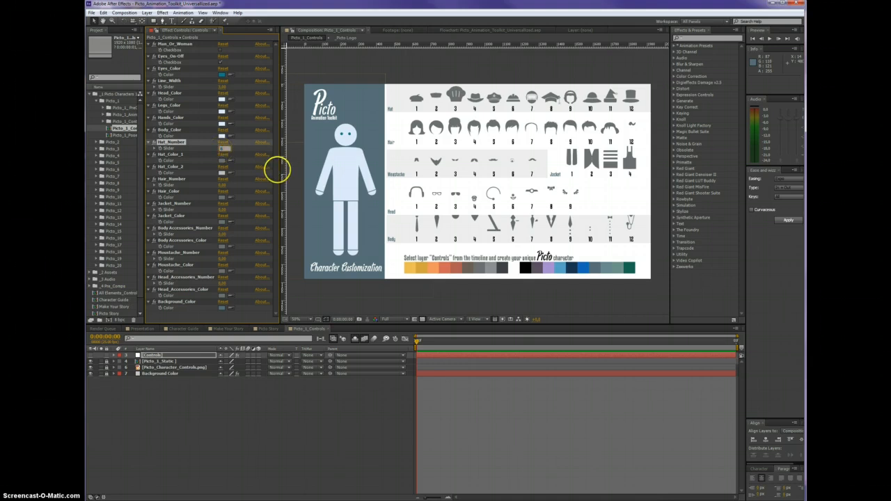
{"action": "left_click", "coordinate": [246, 165]}
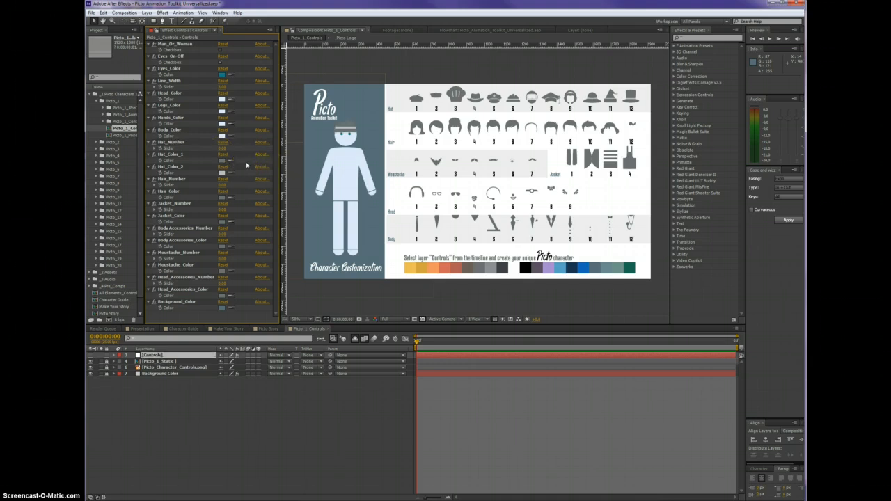
{"action": "left_click", "coordinate": [223, 161]}
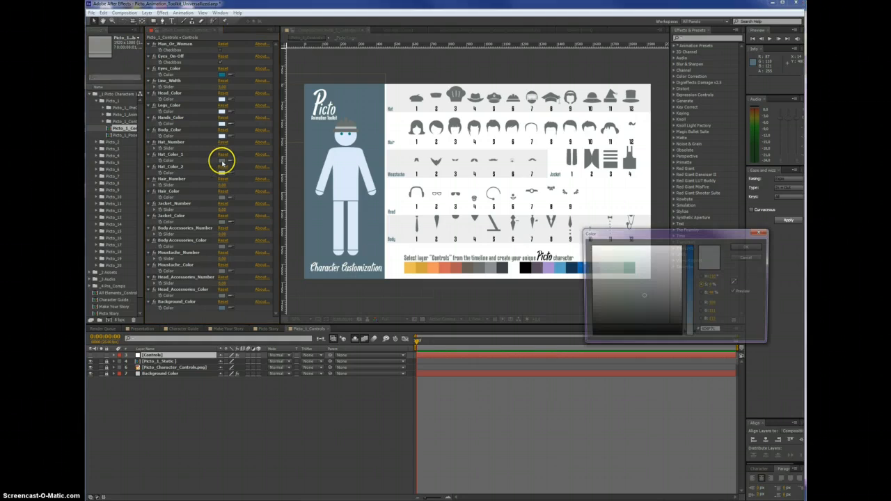
{"action": "left_click_drag", "start_coordinate": [694, 274], "coordinate": [684, 258]}
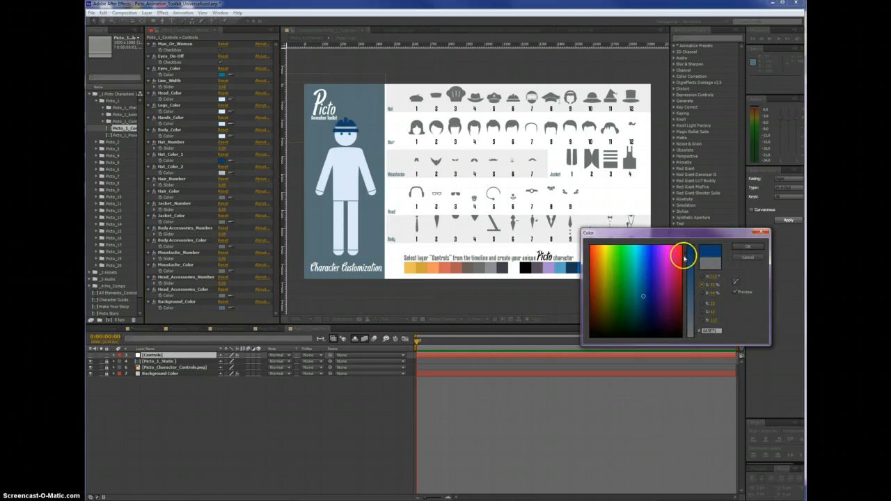
{"action": "left_click", "coordinate": [647, 253]}
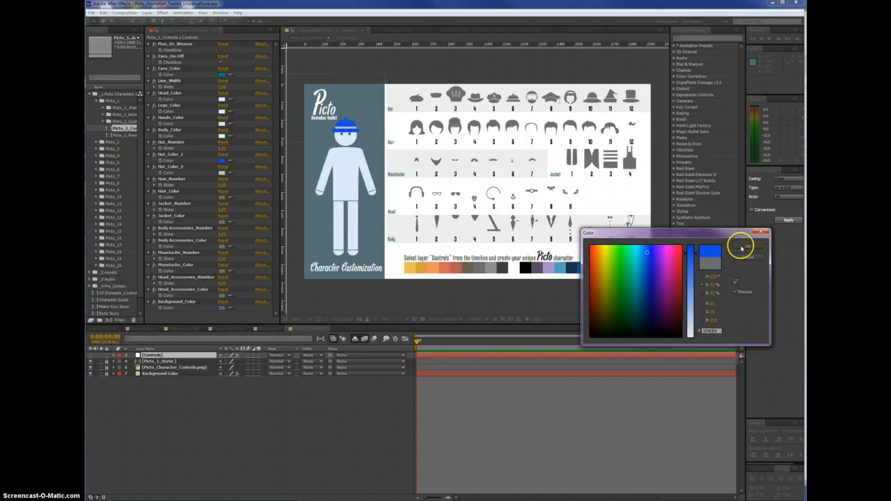
{"action": "left_click", "coordinate": [743, 247]}
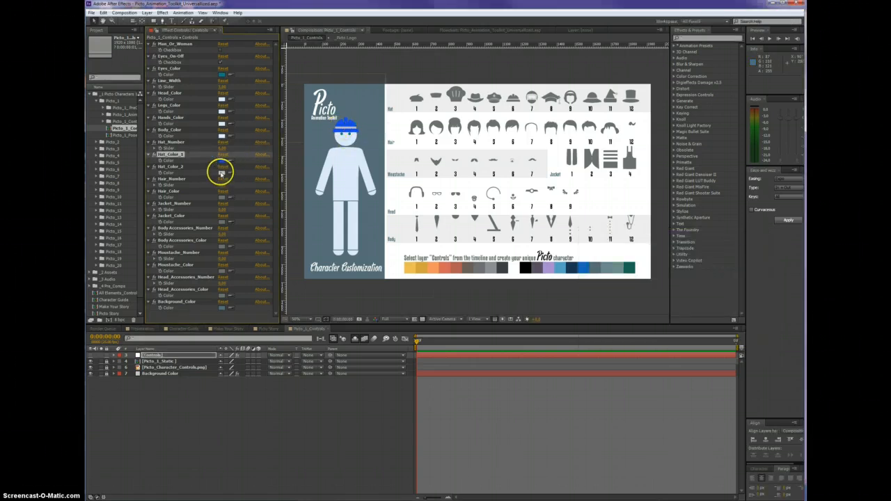
Set Hat_Color_2 to yellow for the hat's band
{"action": "left_click", "coordinate": [222, 172]}
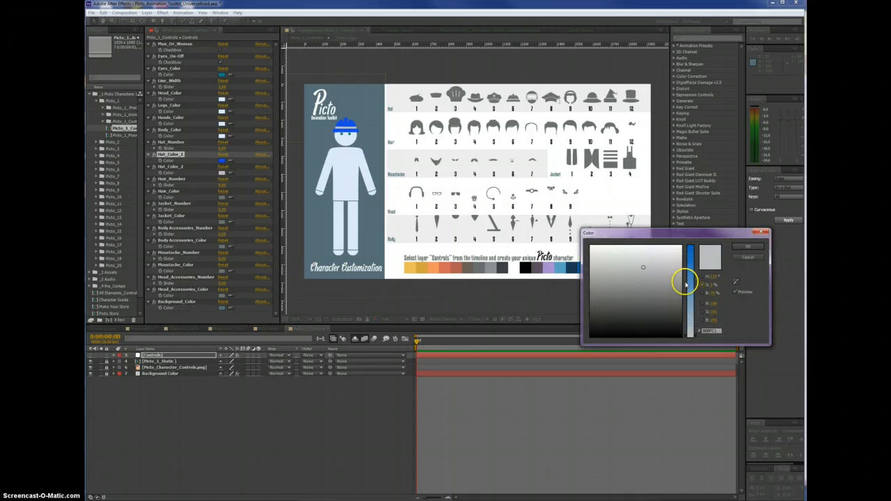
{"action": "left_click", "coordinate": [686, 282]}
{"action": "left_click", "coordinate": [603, 262]}
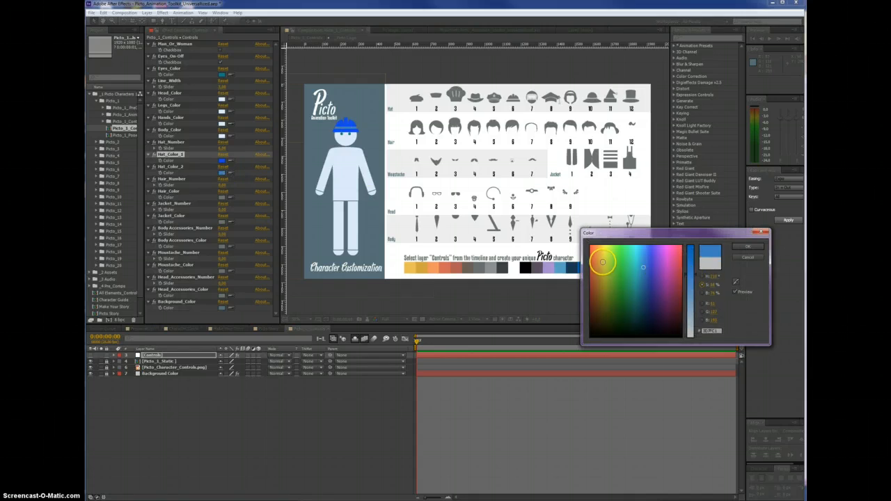
{"action": "left_click", "coordinate": [747, 248]}
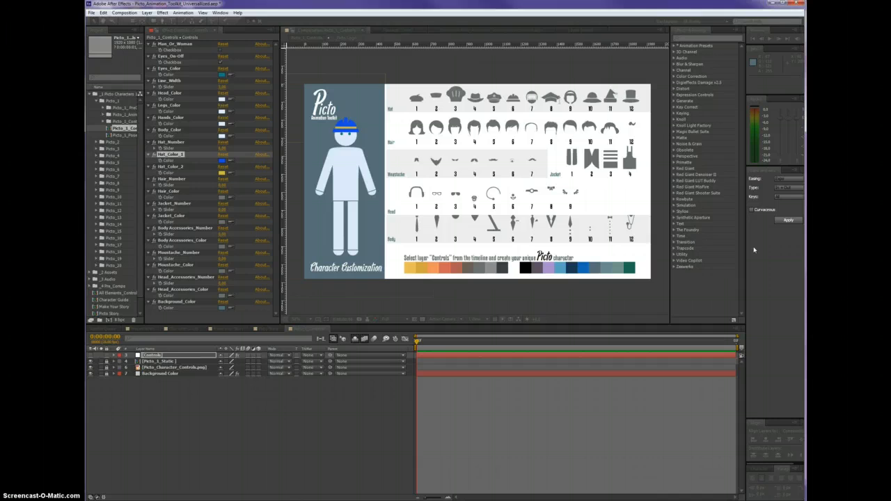
Give the character hair by setting Hair_Number to 7
{"action": "left_click", "coordinate": [179, 179]}
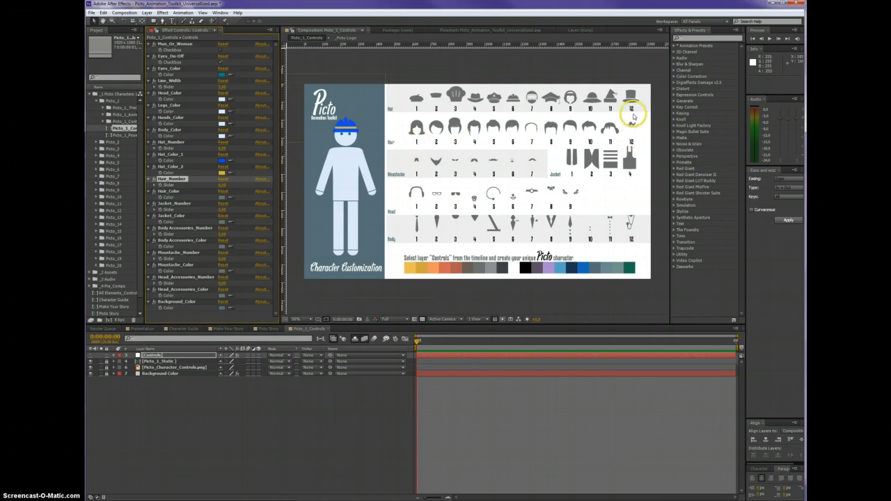
{"action": "left_click", "coordinate": [167, 191]}
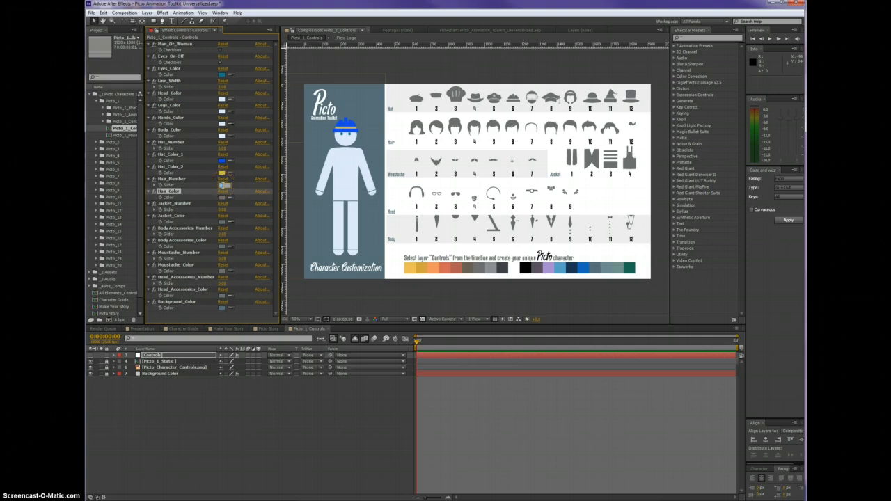
{"action": "left_click", "coordinate": [245, 178]}
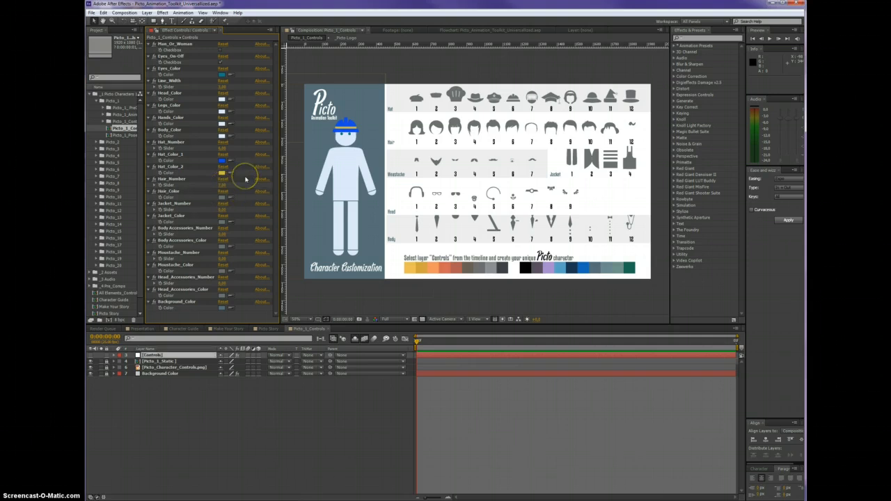
Set Hair_Color to a bright orange
{"action": "left_click", "coordinate": [222, 197]}
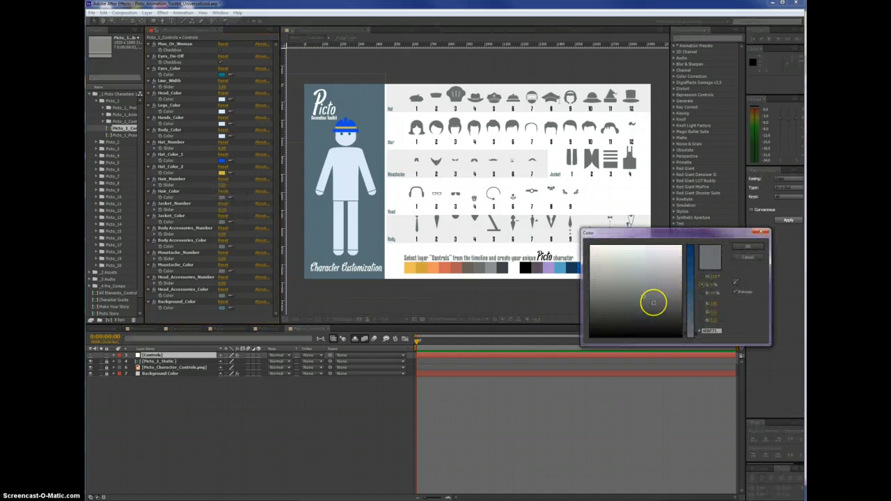
{"action": "left_click_drag", "start_coordinate": [690, 269], "coordinate": [687, 237]}
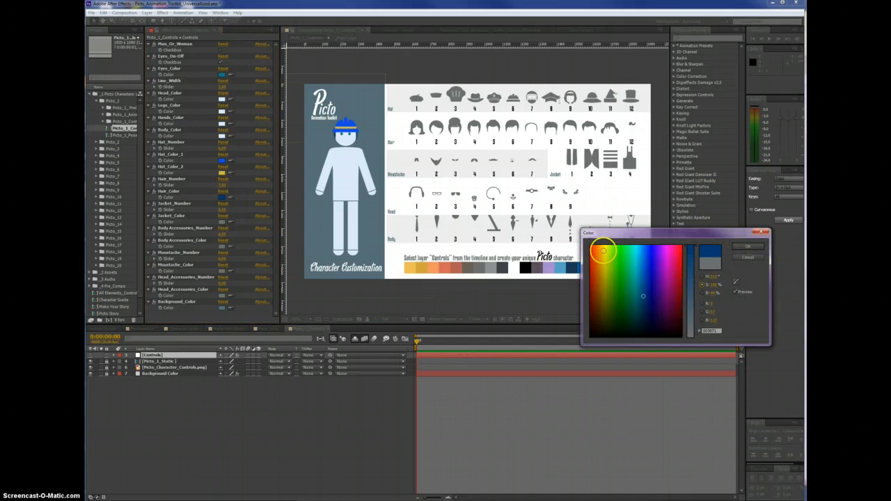
{"action": "left_click", "coordinate": [603, 248]}
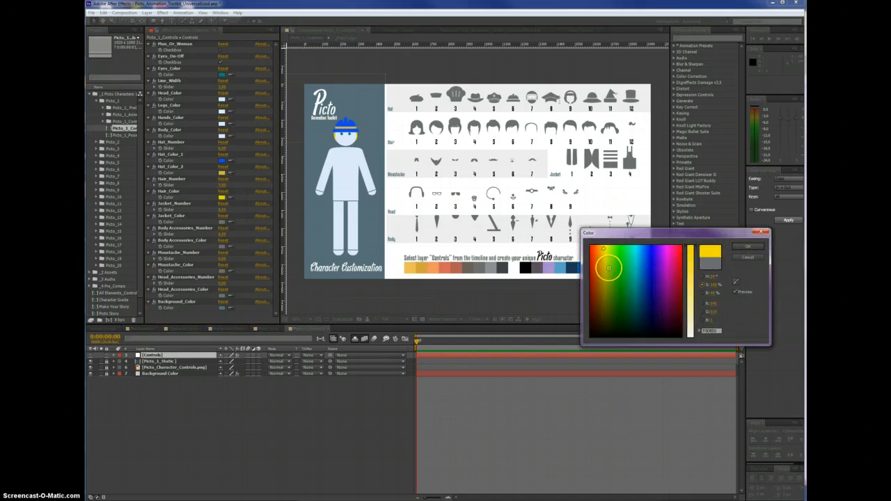
{"action": "left_click", "coordinate": [605, 259]}
{"action": "left_click", "coordinate": [599, 251]}
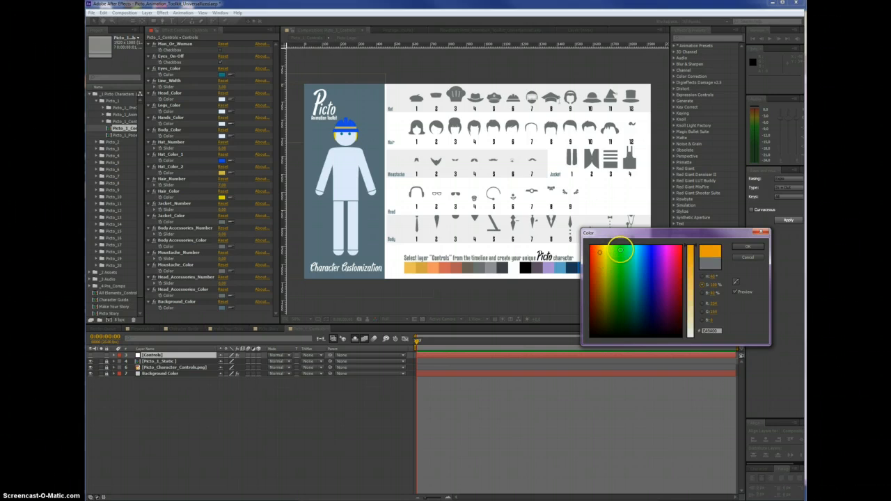
{"action": "left_click", "coordinate": [743, 248]}
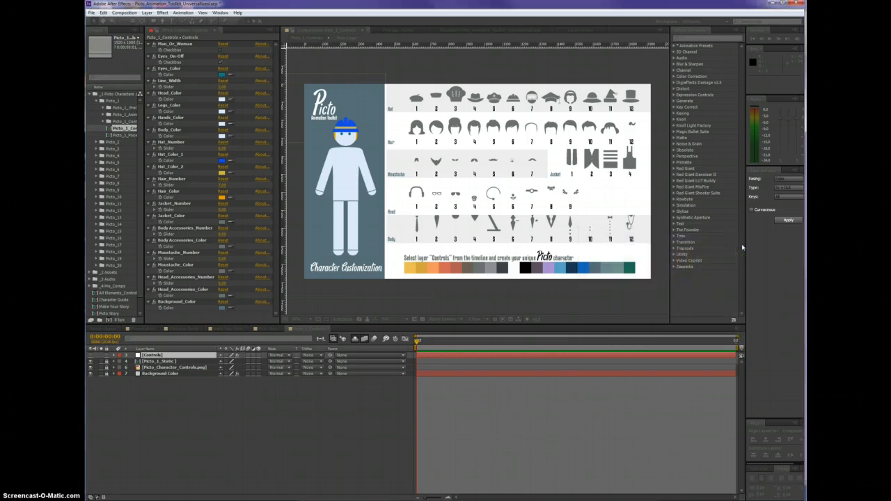
Set Jacket_Number to 1 and sample the hat's bright blue into Jacket_Color
{"action": "left_click", "coordinate": [171, 215]}
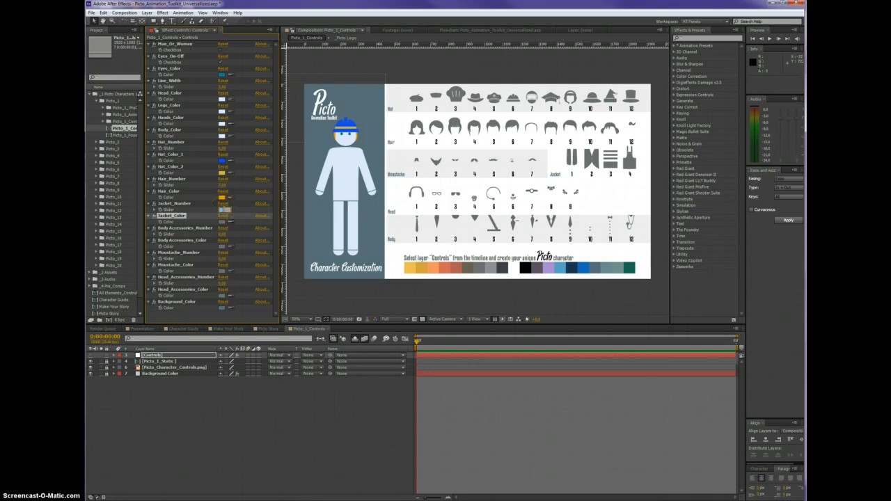
{"action": "left_click", "coordinate": [254, 223]}
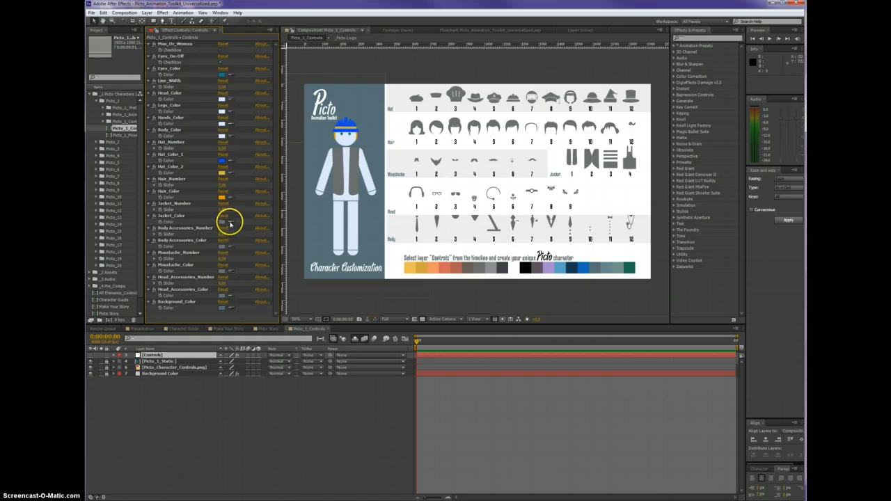
{"action": "left_click", "coordinate": [342, 125]}
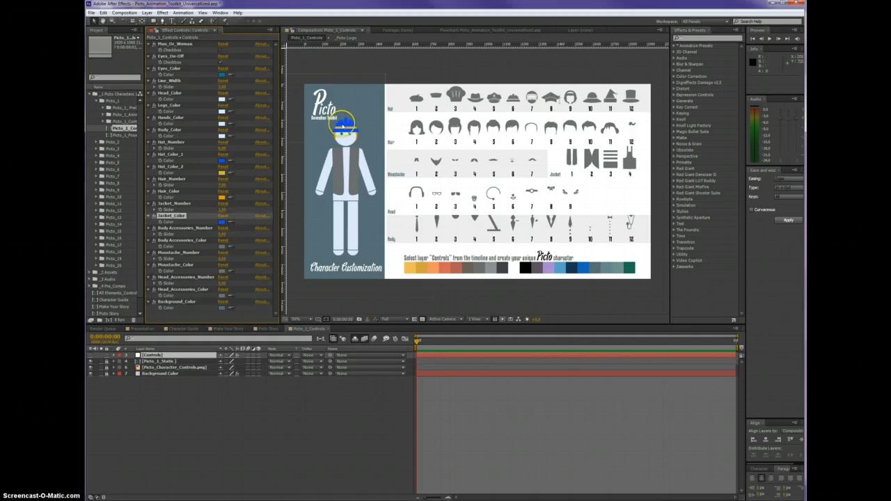
Try a long tie as the body accessory, and settle on the short one by setting Body Accessories_Number to 4
{"action": "left_click", "coordinate": [191, 241]}
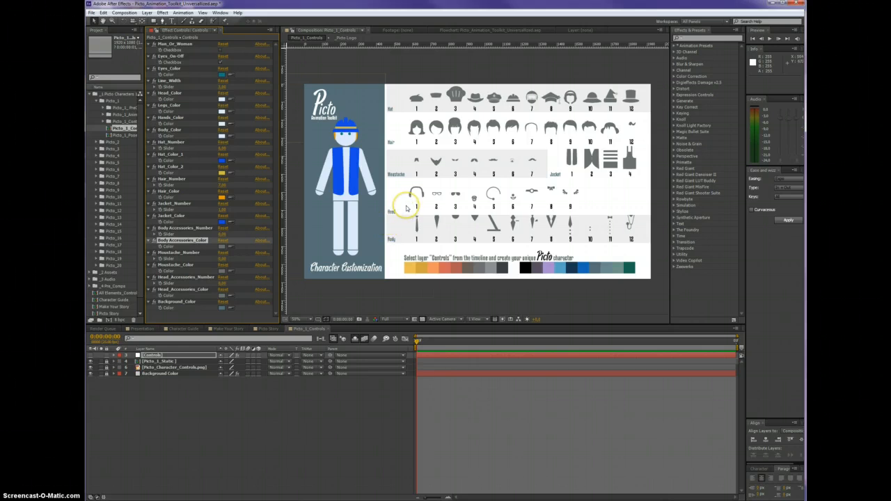
{"action": "left_click", "coordinate": [225, 234]}
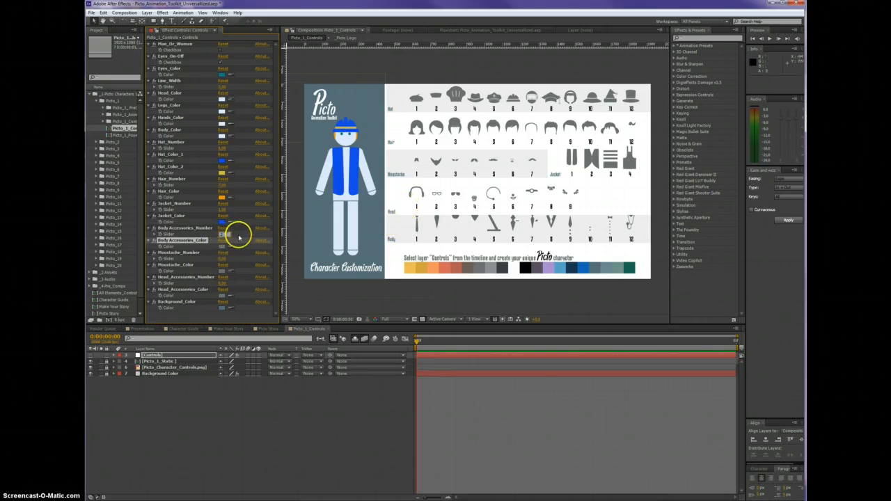
{"action": "left_click", "coordinate": [240, 238]}
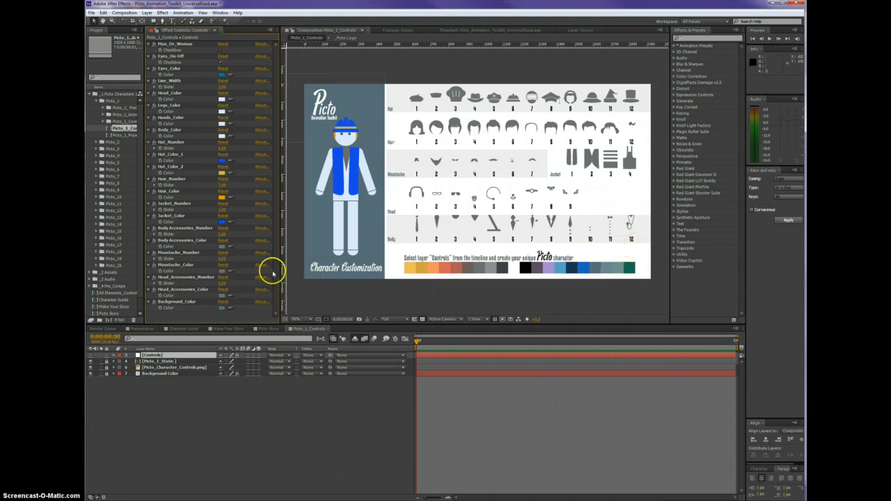
{"action": "left_click", "coordinate": [222, 235]}
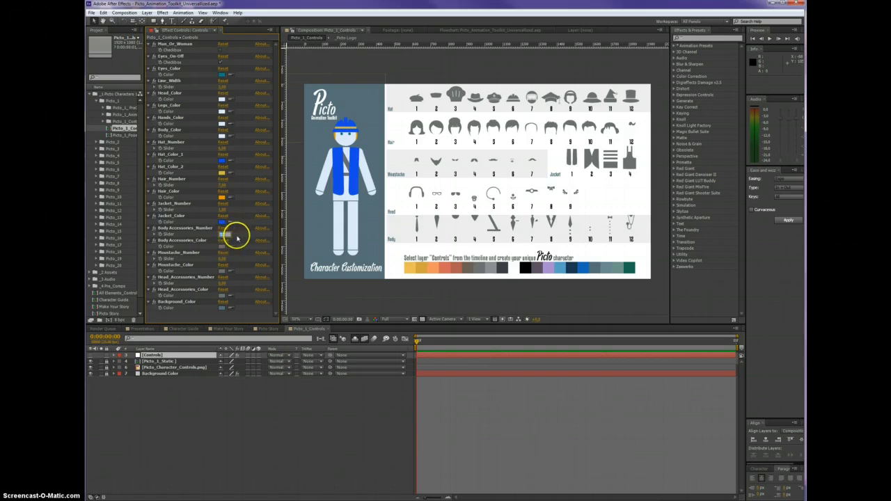
Set Body Accessories_Color to a golden yellow for the neck accessory
{"action": "left_click", "coordinate": [222, 246]}
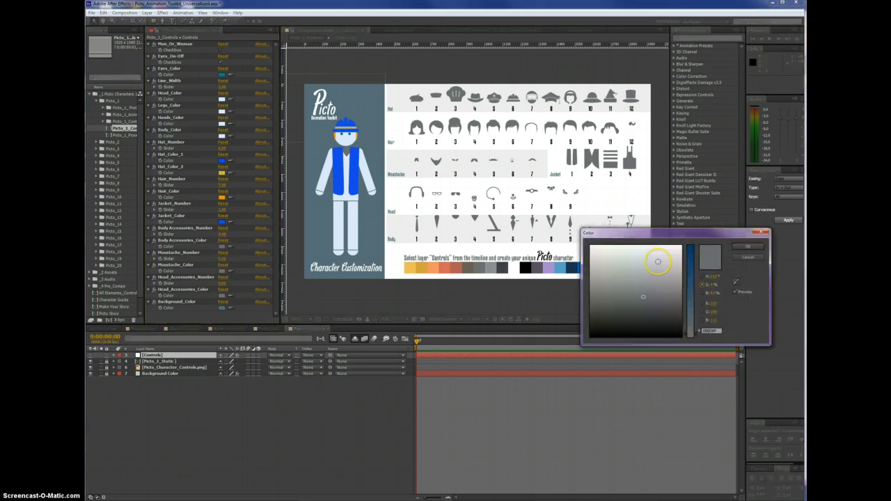
{"action": "left_click", "coordinate": [657, 259]}
{"action": "left_click", "coordinate": [689, 259]}
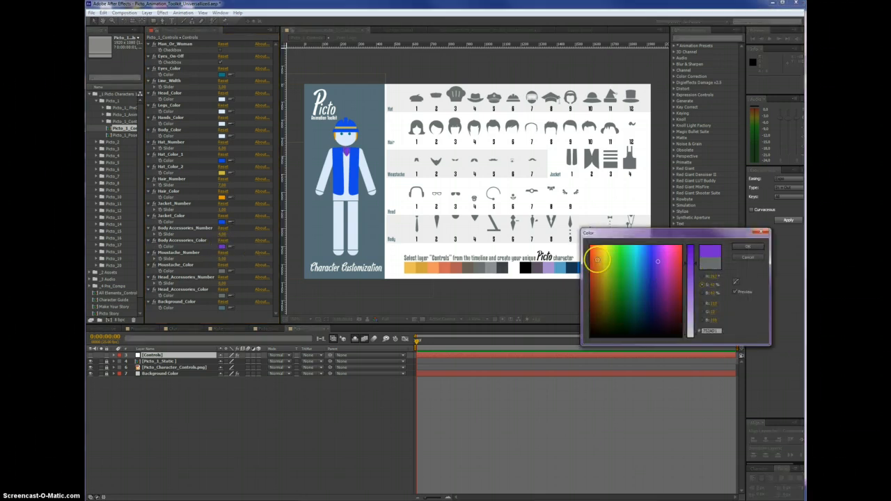
{"action": "left_click", "coordinate": [602, 245]}
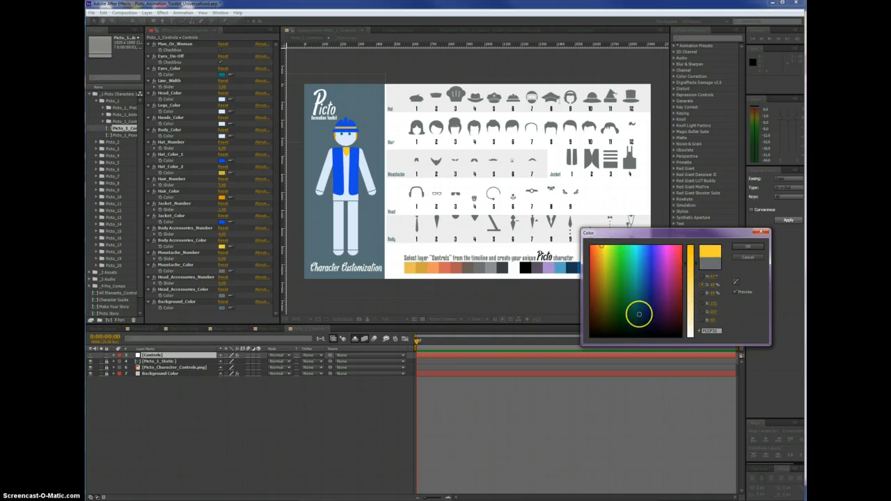
{"action": "left_click", "coordinate": [601, 259]}
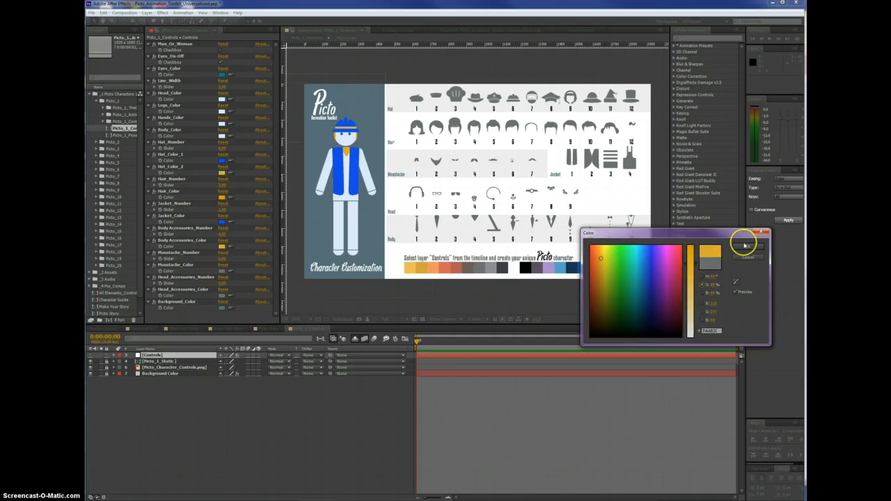
{"action": "left_click", "coordinate": [743, 248]}
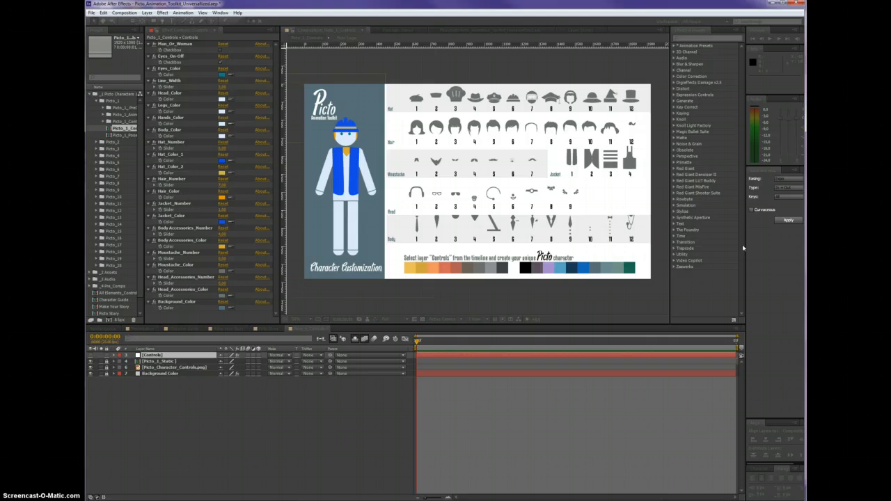
Set Moustache_Number to 6 and match Moustache_Color to the orange of the hair
{"action": "left_click", "coordinate": [179, 253]}
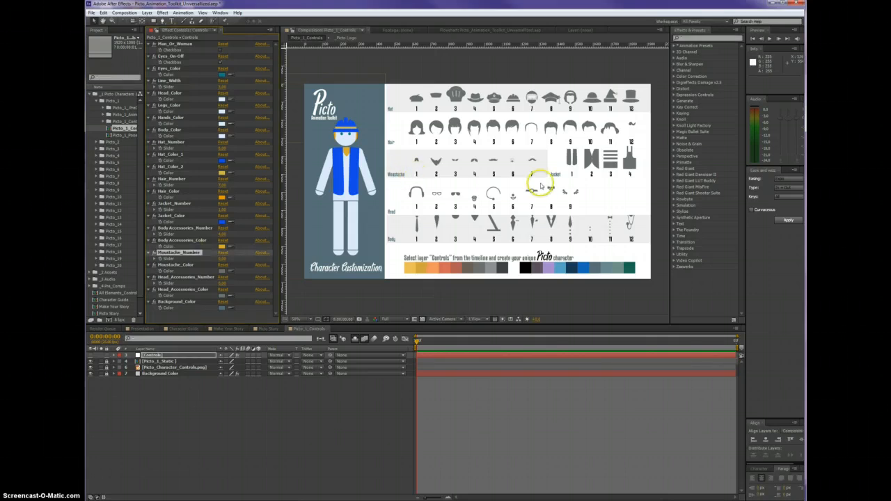
{"action": "left_click", "coordinate": [221, 258]}
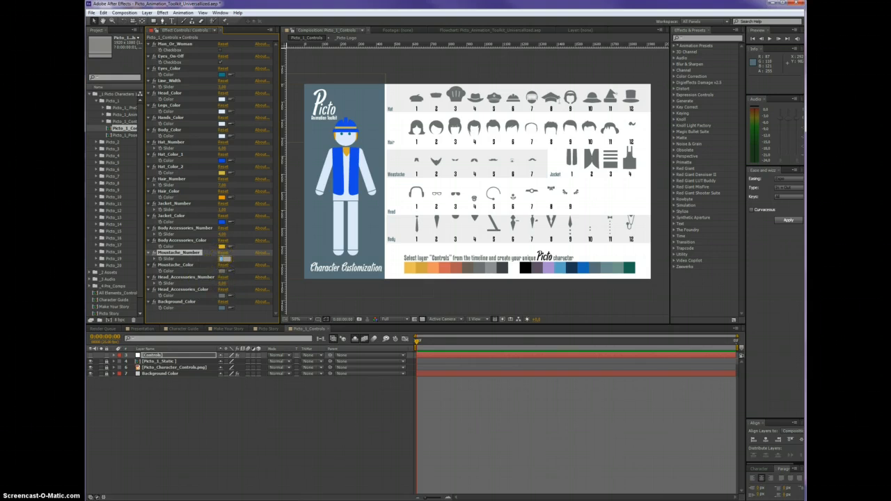
{"action": "type", "text": "6"}
{"action": "left_click", "coordinate": [179, 265]}
{"action": "left_click", "coordinate": [222, 271]}
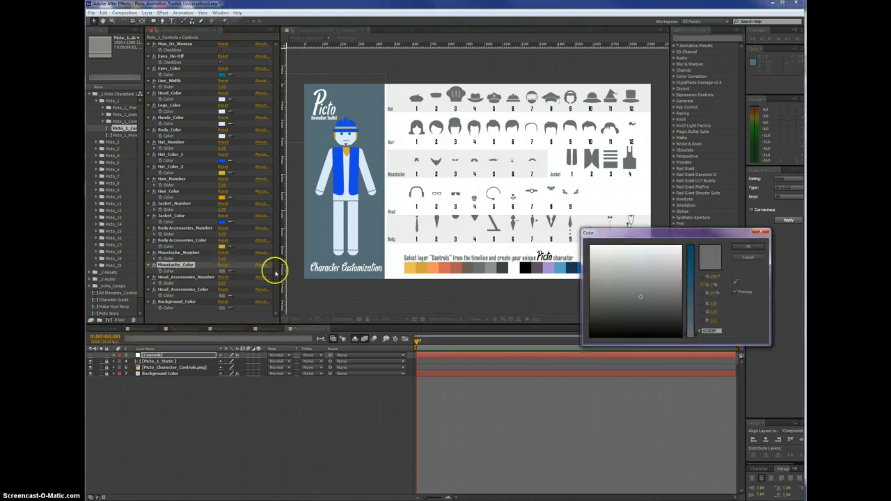
{"action": "left_click", "coordinate": [737, 256]}
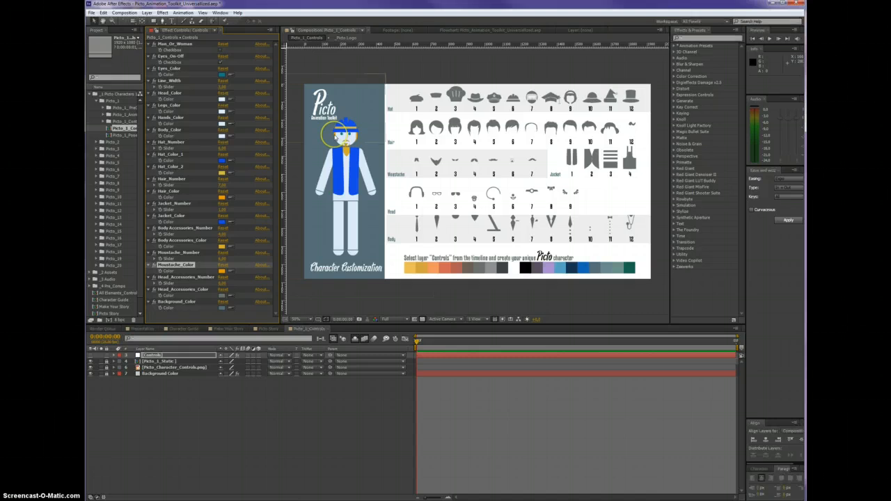
Give the character sunglasses by setting Head_Accessories_Number to 3
{"action": "left_click", "coordinate": [181, 277]}
{"action": "left_click", "coordinate": [179, 280]}
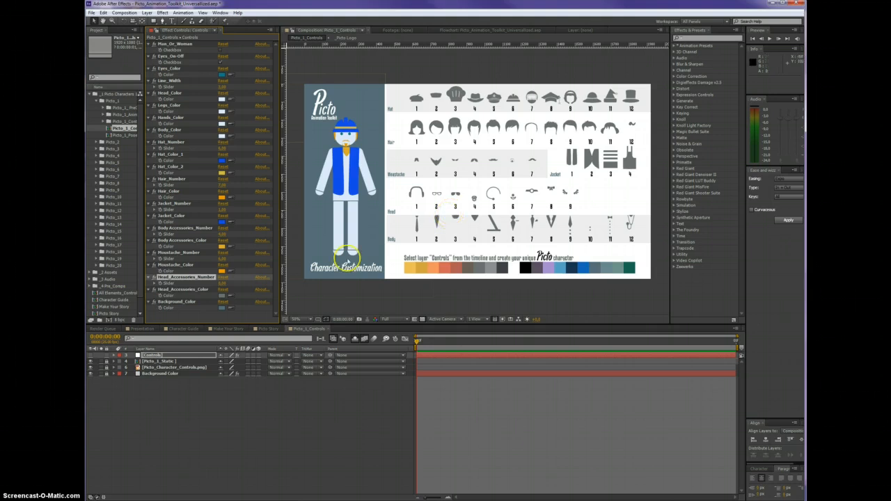
{"action": "left_click", "coordinate": [224, 283]}
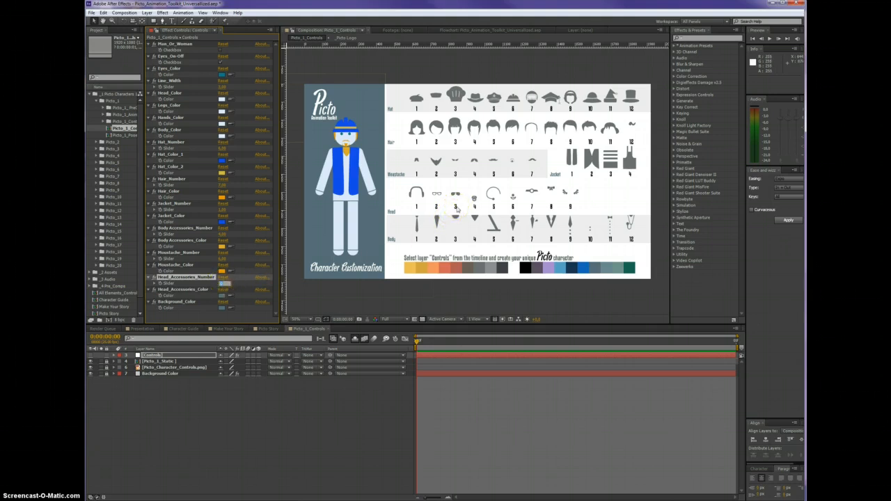
{"action": "type", "text": "3"}
{"action": "left_click", "coordinate": [214, 316]}
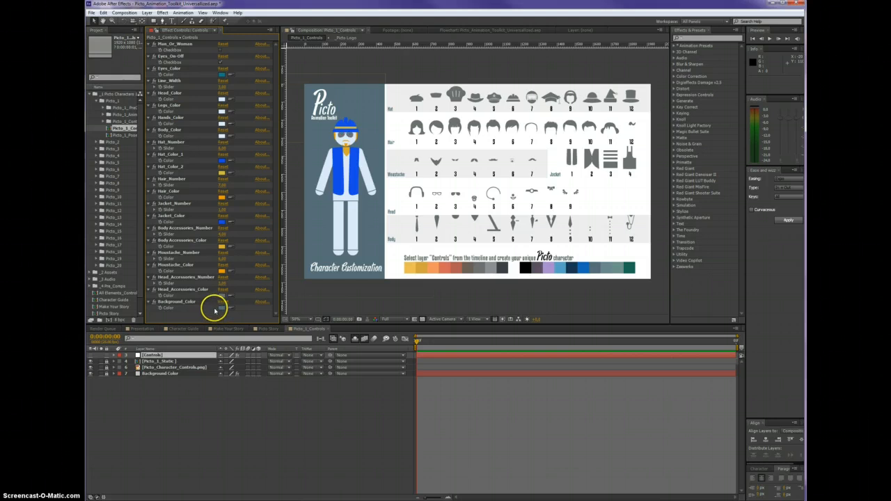
Darken the sunglasses by setting Head_Accessories_Color to a near-black shade
{"action": "left_click", "coordinate": [223, 295]}
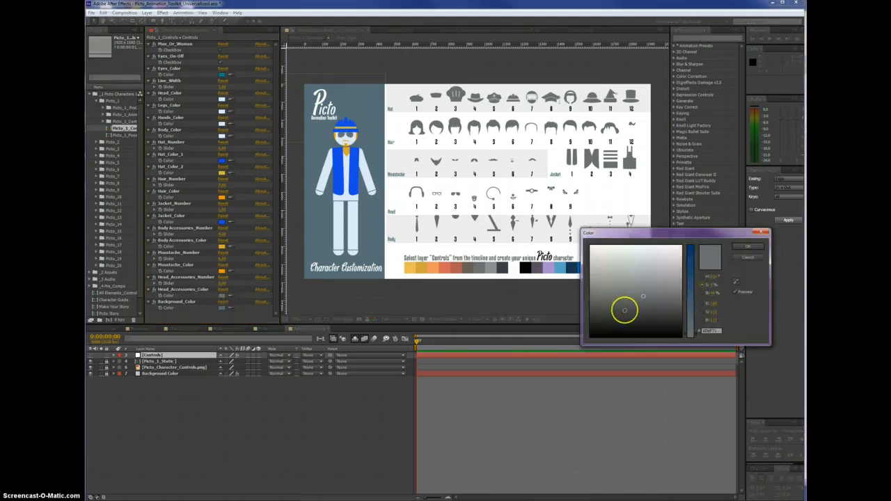
{"action": "left_click", "coordinate": [665, 322]}
{"action": "left_click", "coordinate": [749, 249]}
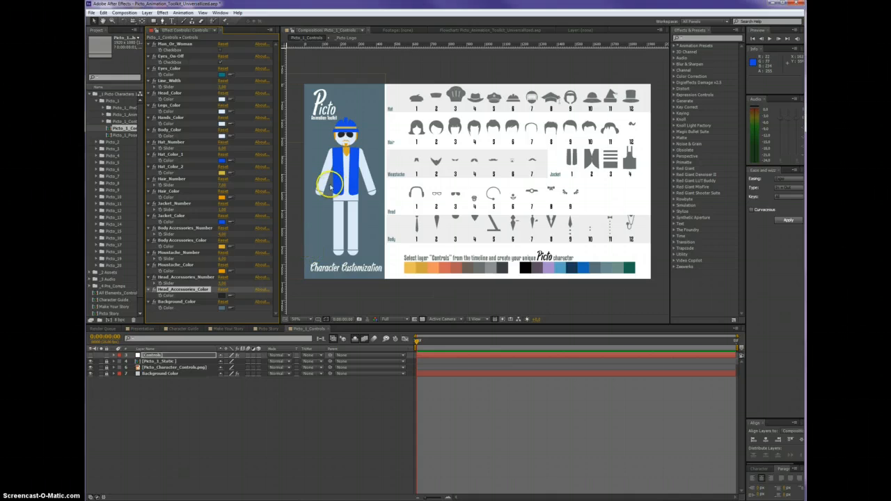
Set Background_Color to a dark purple behind the character
{"action": "left_click", "coordinate": [221, 295]}
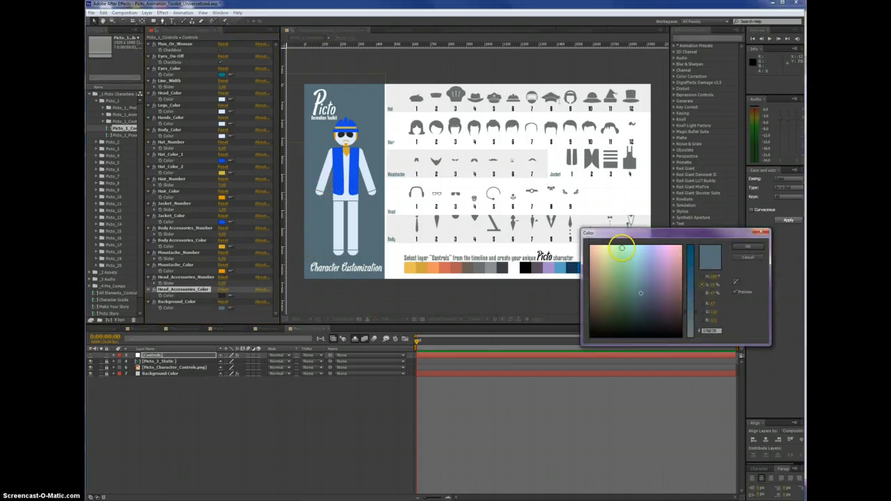
{"action": "left_click_drag", "start_coordinate": [621, 246], "coordinate": [622, 234]}
{"action": "mouse_move", "coordinate": [627, 268]}
{"action": "left_mouse_down"}
{"action": "mouse_move", "coordinate": [672, 328]}
{"action": "mouse_move", "coordinate": [661, 314]}
{"action": "left_mouse_up"}
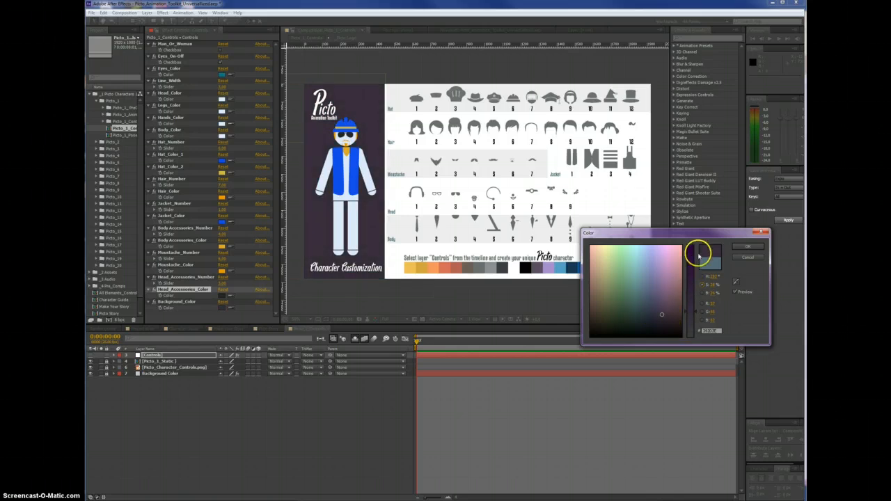
{"action": "left_click", "coordinate": [743, 249]}
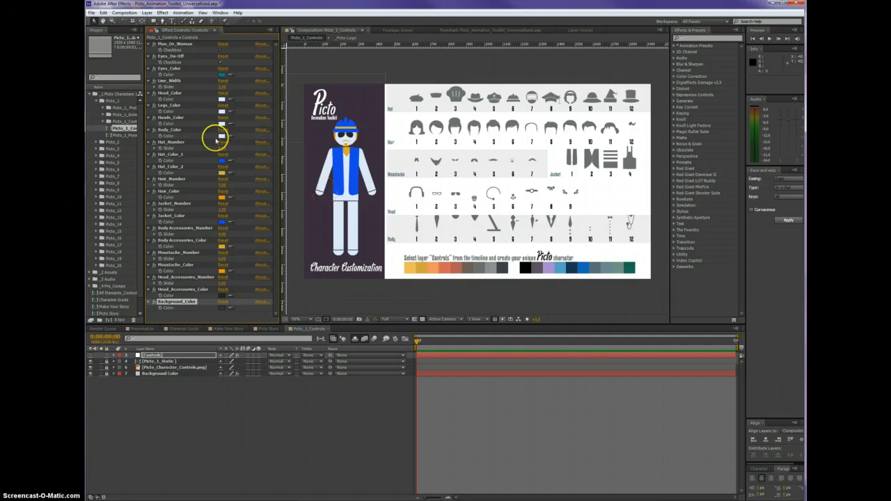
Sample light orange from the palette swatches into Legs_Color and the neighbouring reddish orange into Hands_Color
{"action": "left_click", "coordinate": [165, 101]}
{"action": "left_click", "coordinate": [169, 106]}
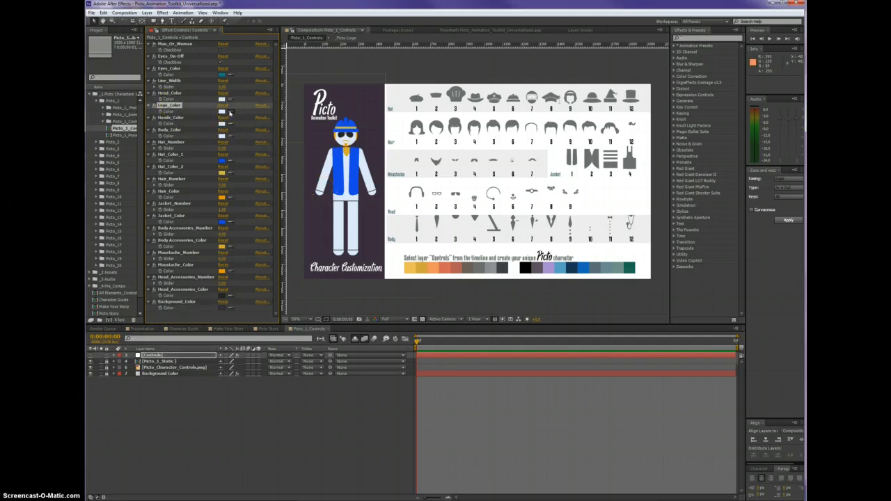
{"action": "left_click", "coordinate": [230, 112]}
{"action": "left_click", "coordinate": [432, 267]}
{"action": "left_click", "coordinate": [435, 277]}
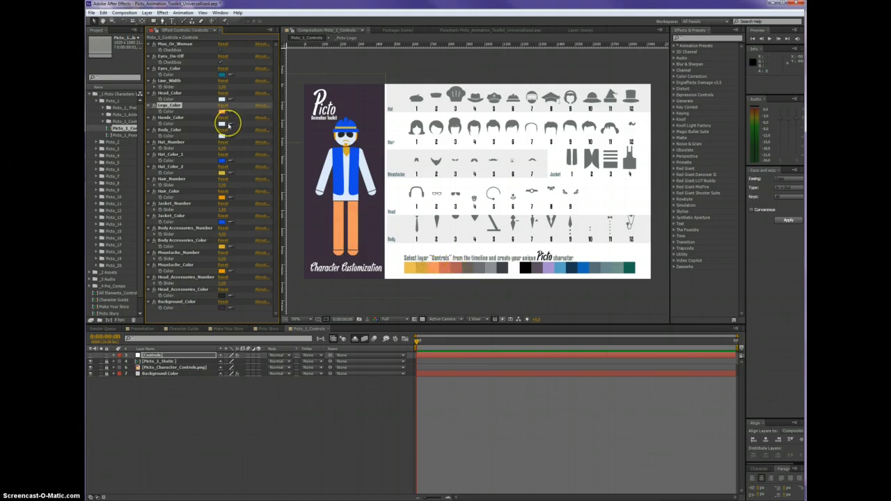
{"action": "left_click", "coordinate": [443, 271]}
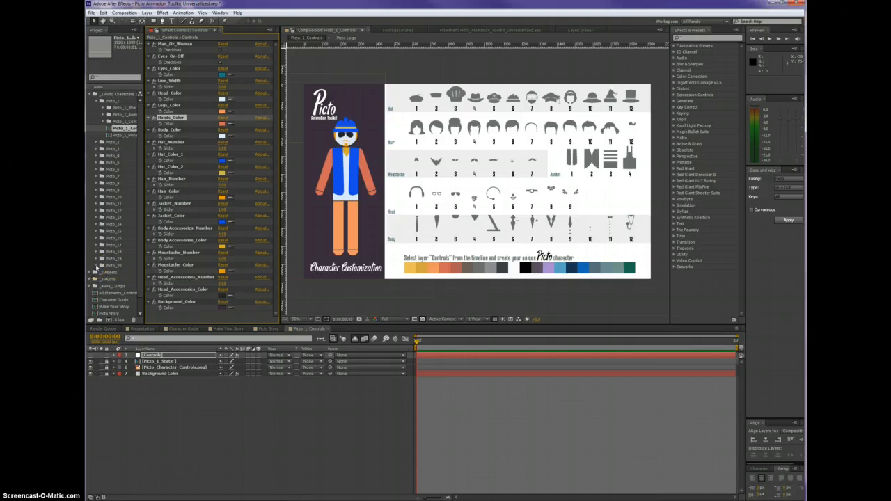
Collapse the _1 Picto Characters folder and bring up the Character Guide composition to view the premade characters
{"action": "left_click", "coordinate": [97, 267]}
{"action": "left_click", "coordinate": [97, 267]}
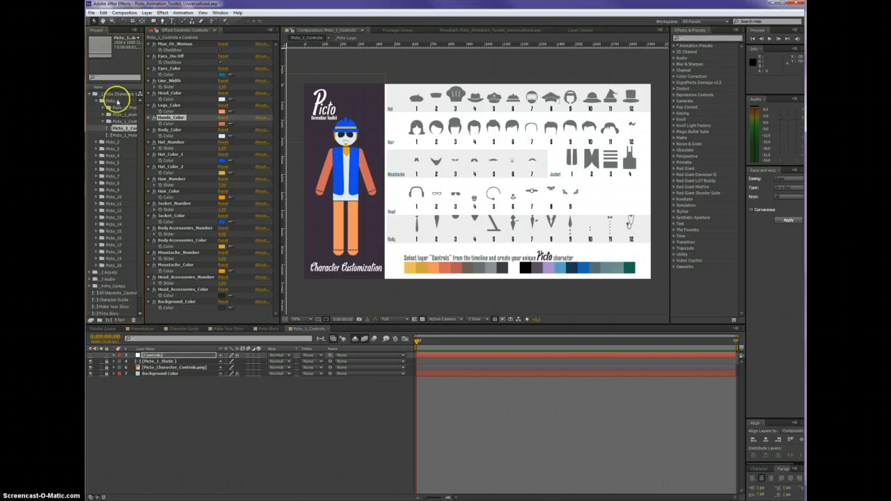
{"action": "left_click", "coordinate": [92, 94]}
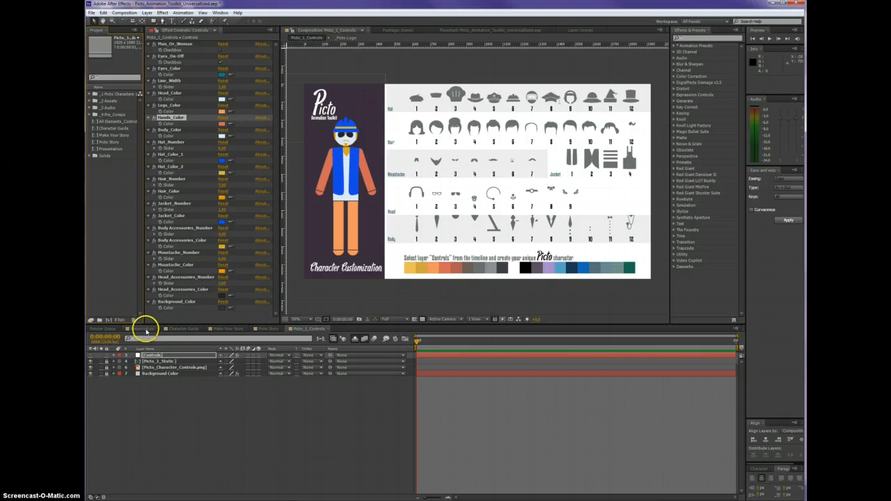
{"action": "left_click", "coordinate": [181, 329]}
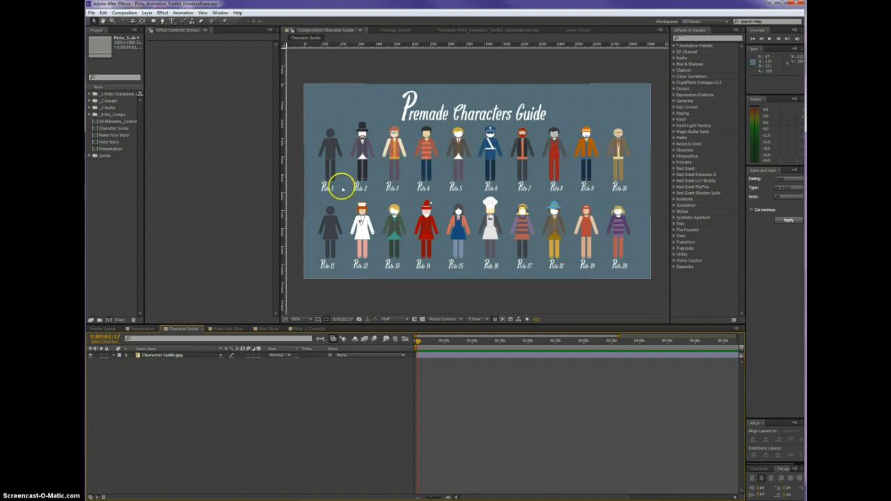
Look over the sound files in the _3 Audio folder, then close the Picto_1_Controls composition
{"action": "left_click_drag", "start_coordinate": [145, 74], "coordinate": [207, 76]}
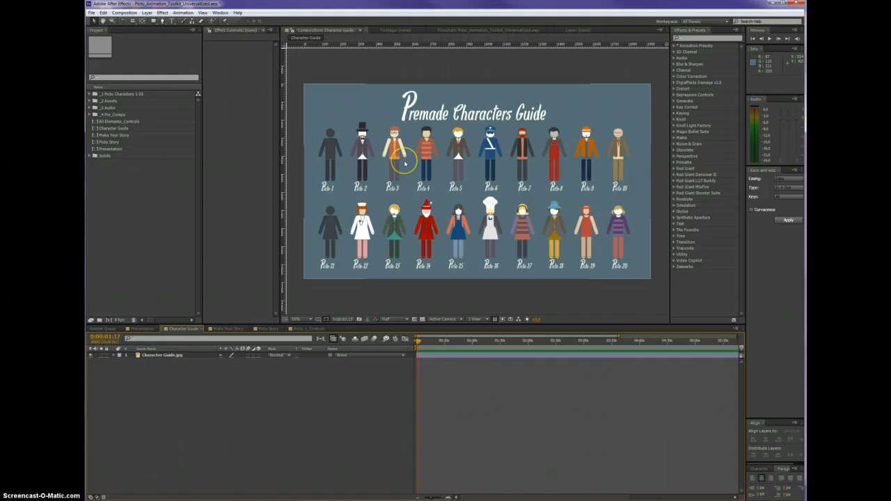
{"action": "left_click", "coordinate": [92, 108]}
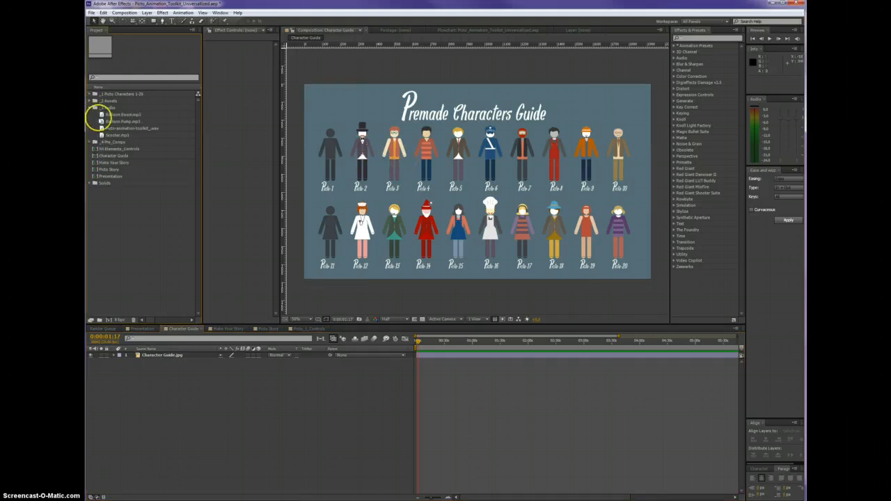
{"action": "left_click", "coordinate": [91, 107]}
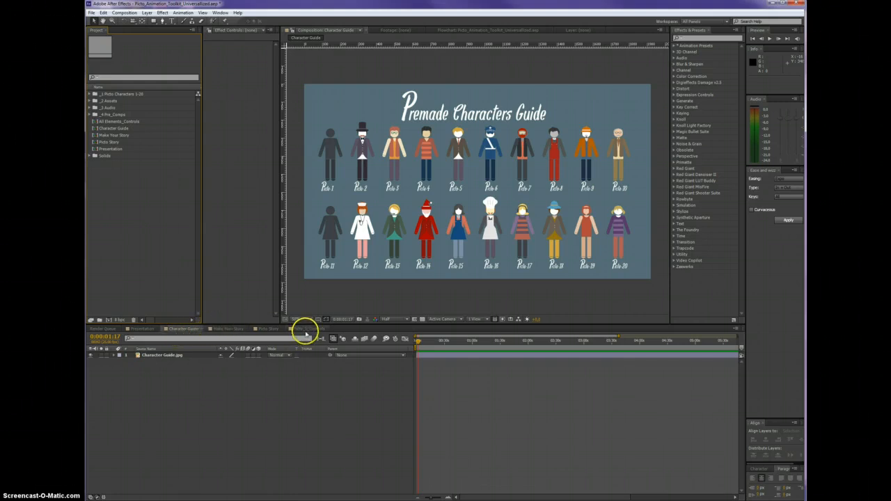
{"action": "left_click", "coordinate": [307, 329]}
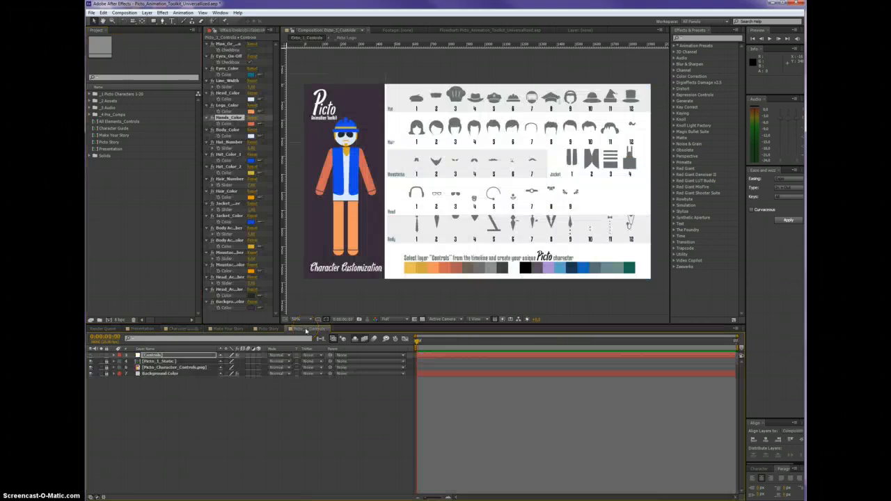
{"action": "left_click", "coordinate": [326, 329]}
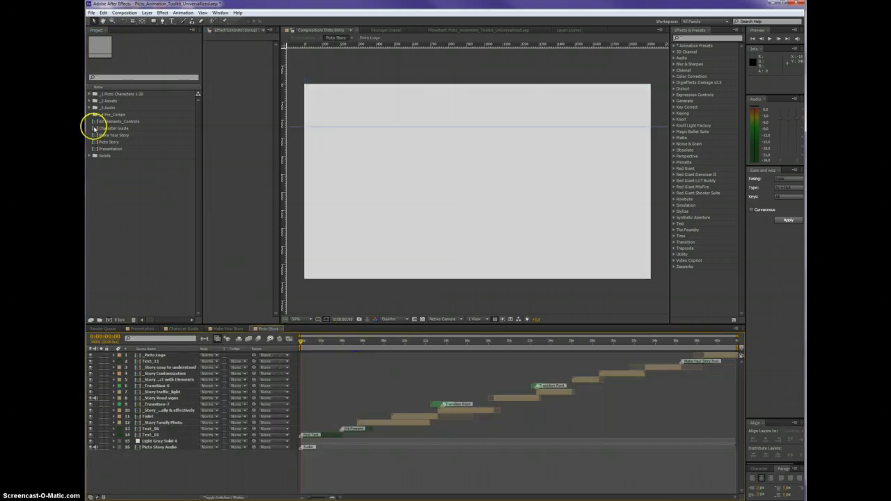
Browse the element category folders inside _2 Assets, including Badges & Ribbons, Bubbles, Business and Currency Symbols, and collapse them again
{"action": "double_click", "coordinate": [114, 99]}
{"action": "left_click", "coordinate": [115, 108]}
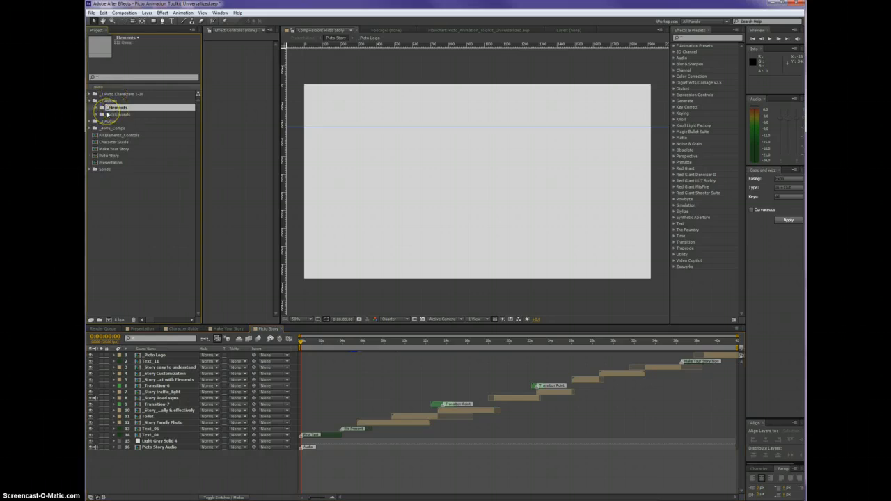
{"action": "left_click", "coordinate": [102, 109]}
{"action": "left_click", "coordinate": [95, 109]}
{"action": "left_click", "coordinate": [97, 109]}
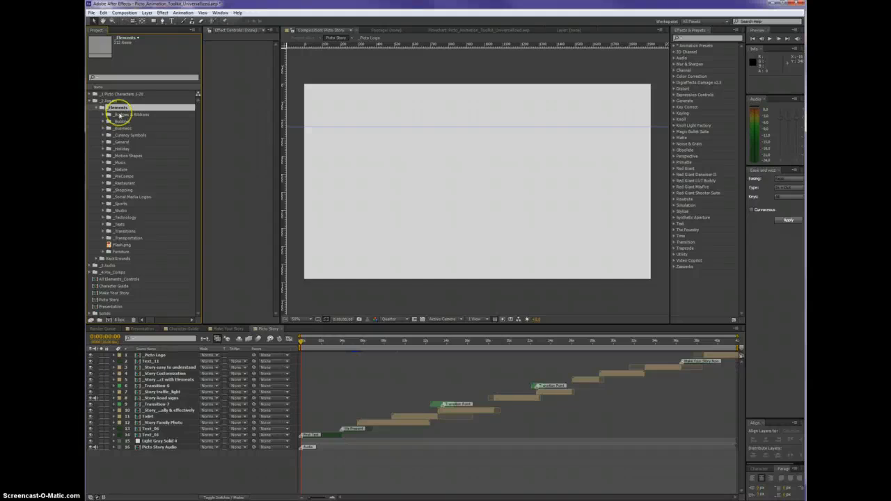
{"action": "left_click", "coordinate": [122, 115]}
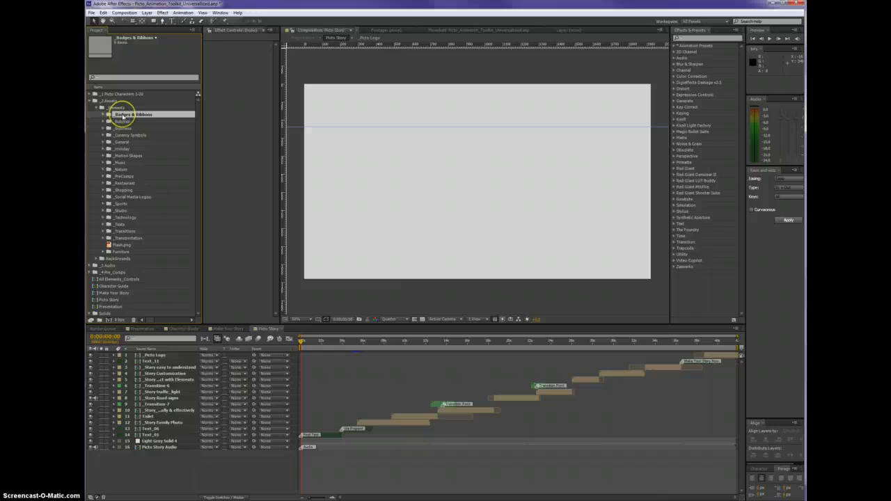
{"action": "left_click", "coordinate": [125, 122]}
{"action": "left_click", "coordinate": [125, 128]}
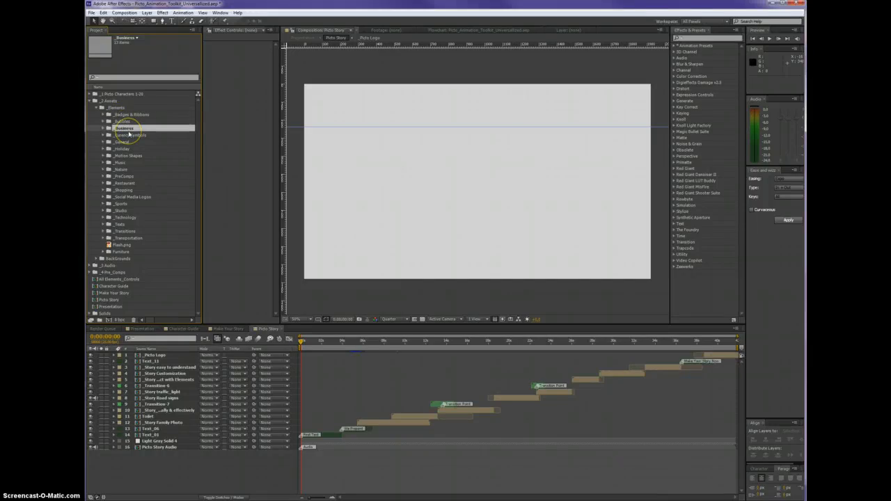
{"action": "left_click", "coordinate": [129, 136]}
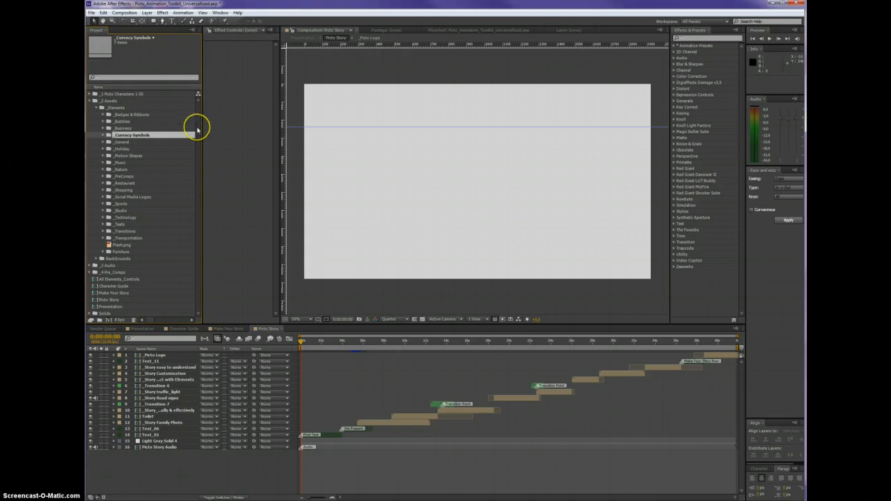
{"action": "left_click", "coordinate": [96, 108]}
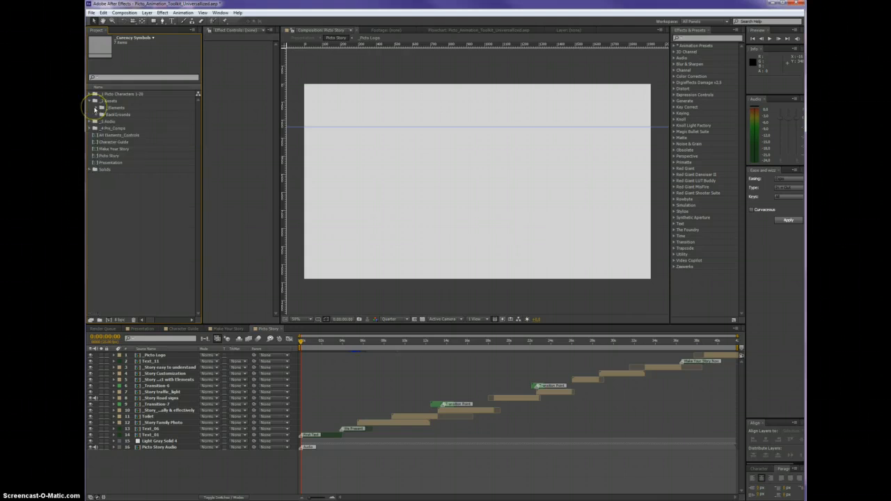
{"action": "left_click", "coordinate": [94, 101]}
Open the All Elements_Controls composition and look over its Furniture and Transportation elements
{"action": "double_click", "coordinate": [123, 121]}
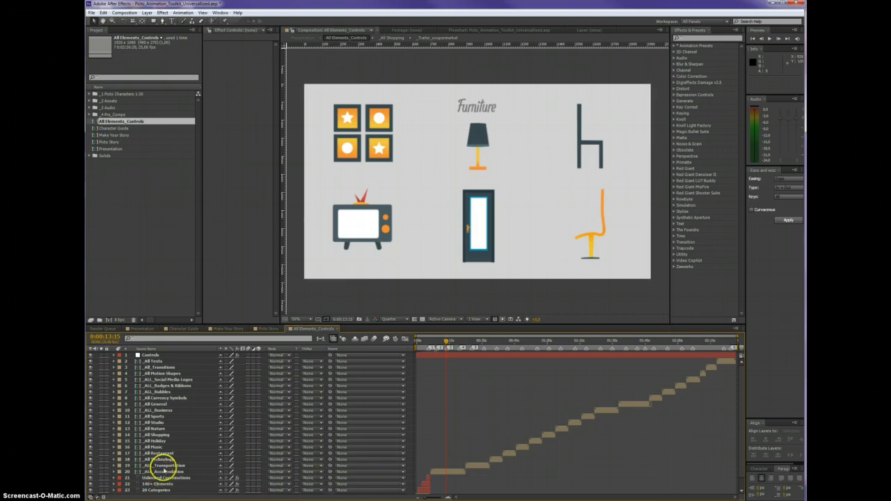
{"action": "left_click", "coordinate": [456, 472]}
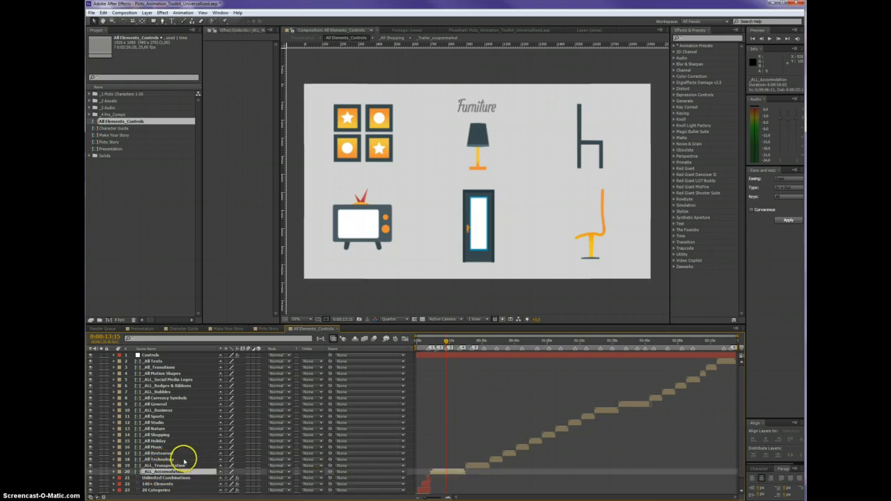
{"action": "left_click", "coordinate": [166, 472]}
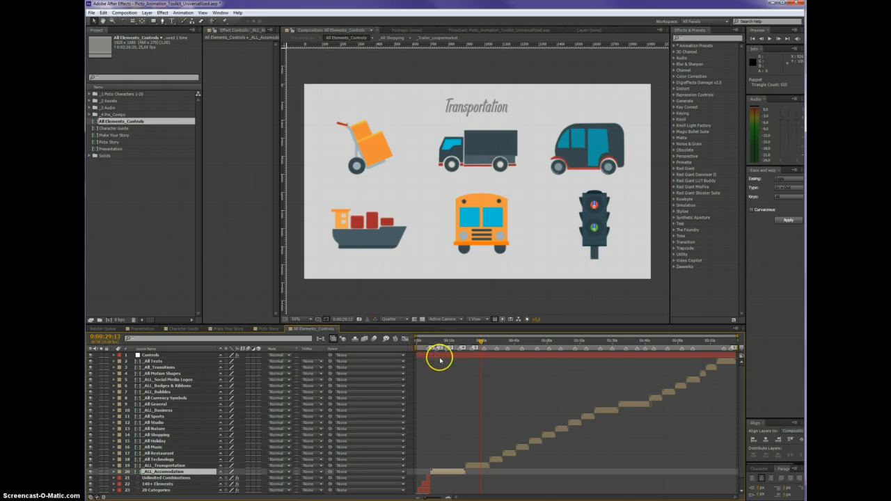
Set Element_Color_1 on the Controls layer of All Elements_Controls to a dark purplish grey
{"action": "left_click", "coordinate": [145, 356]}
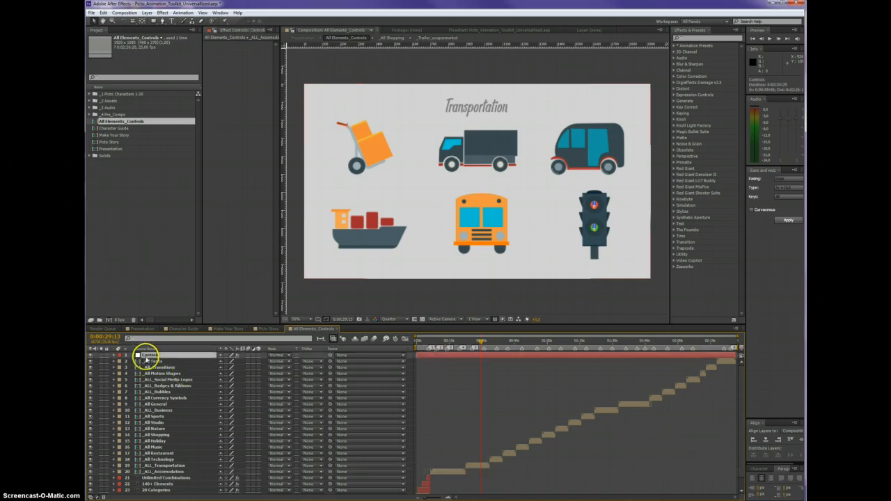
{"action": "left_click_drag", "start_coordinate": [281, 201], "coordinate": [315, 204]}
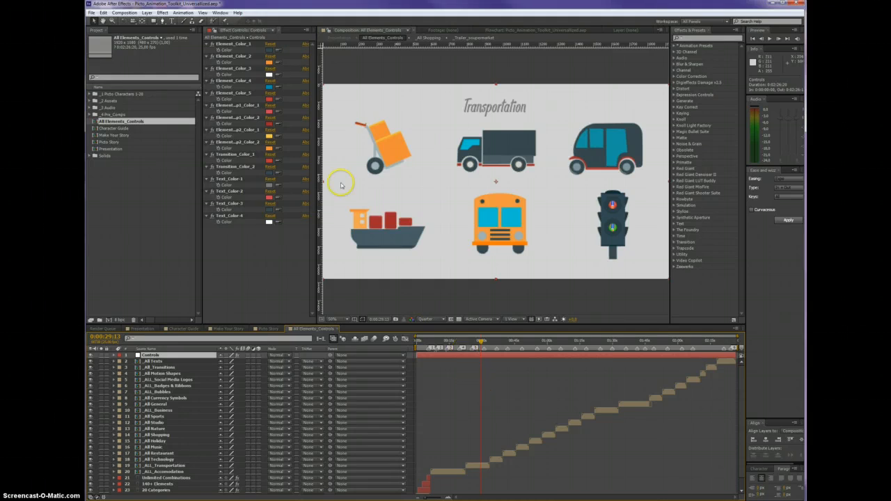
{"action": "left_click", "coordinate": [238, 43]}
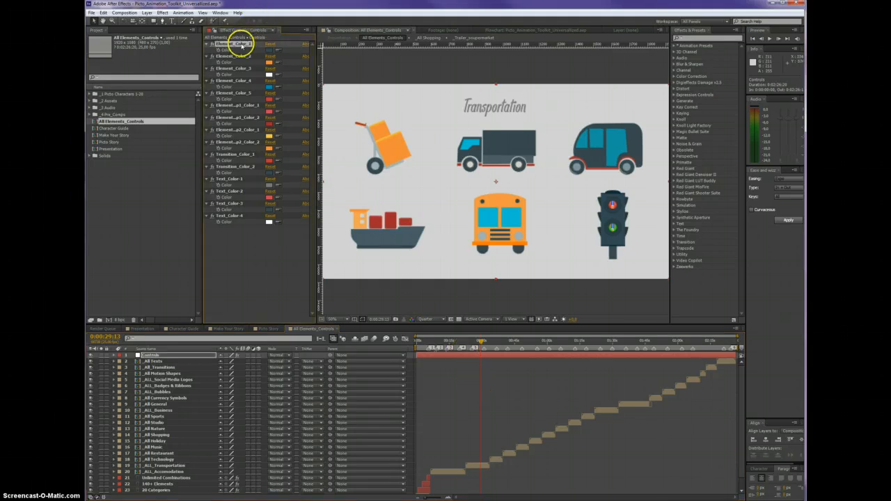
{"action": "left_click", "coordinate": [269, 51]}
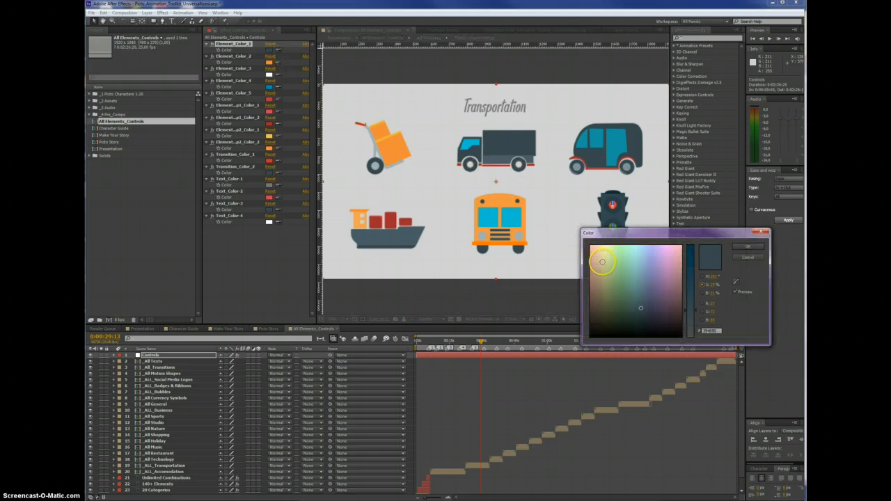
{"action": "left_click", "coordinate": [606, 257]}
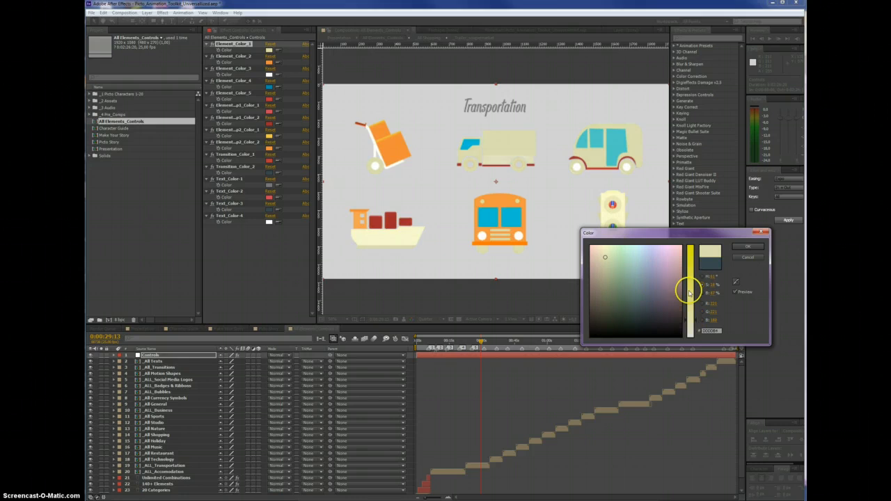
{"action": "left_click", "coordinate": [677, 328]}
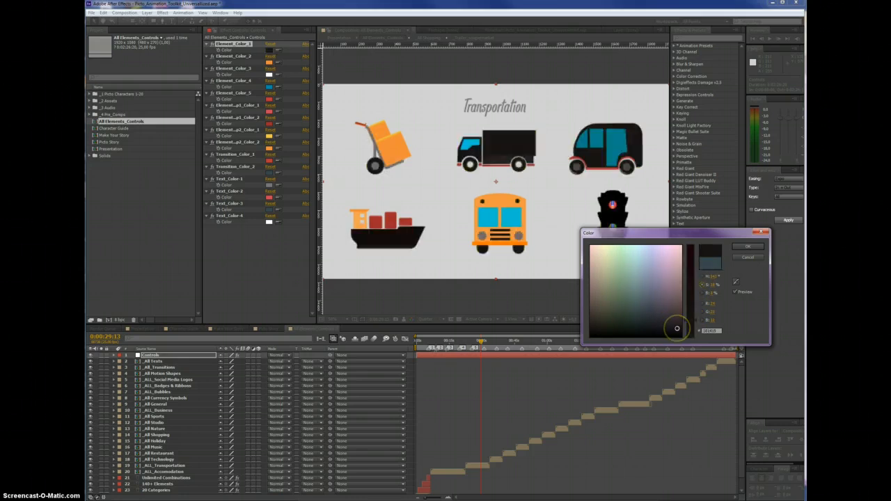
{"action": "left_click", "coordinate": [638, 294]}
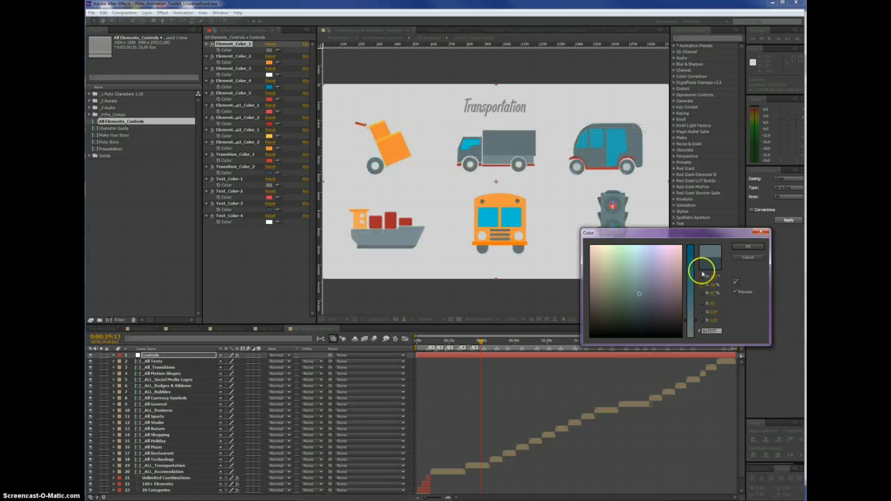
{"action": "left_click", "coordinate": [649, 300]}
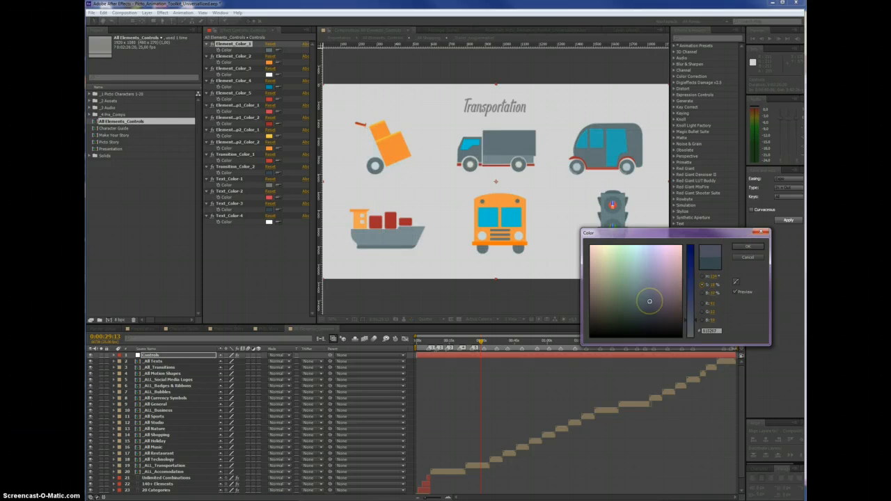
{"action": "left_click", "coordinate": [740, 248]}
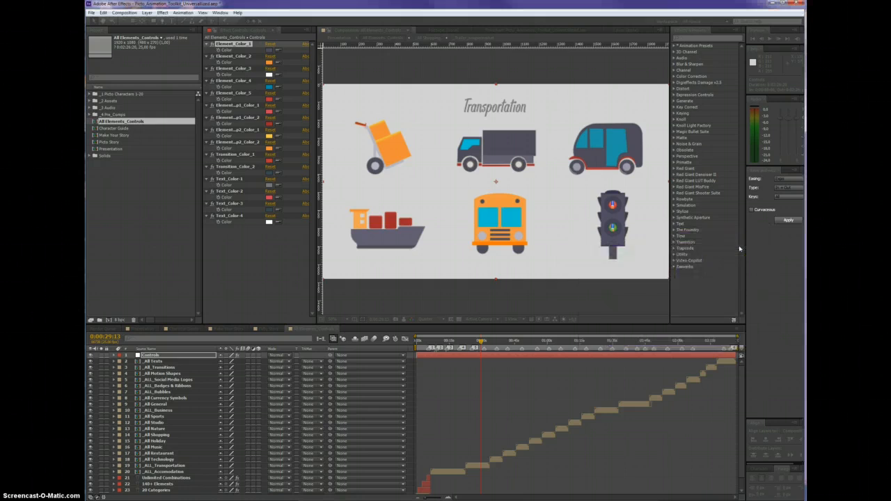
Set Element_Color_2 to a darker burnt orange
{"action": "left_click", "coordinate": [269, 62]}
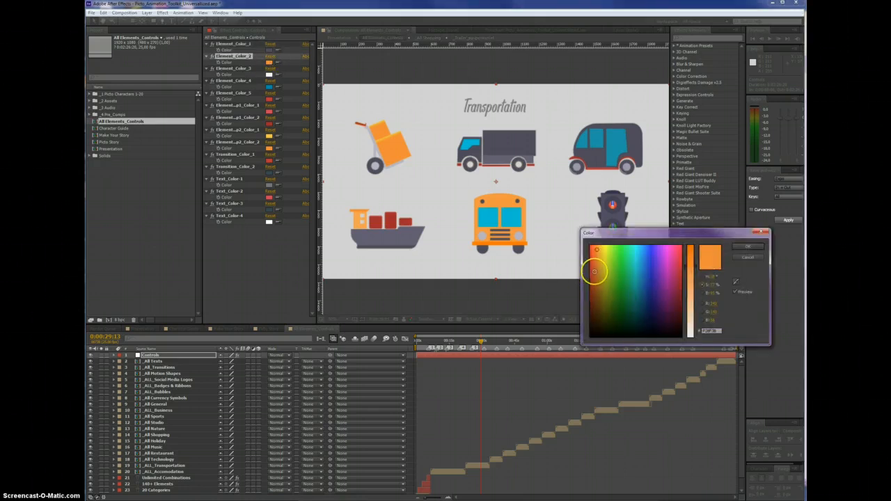
{"action": "left_click", "coordinate": [594, 265]}
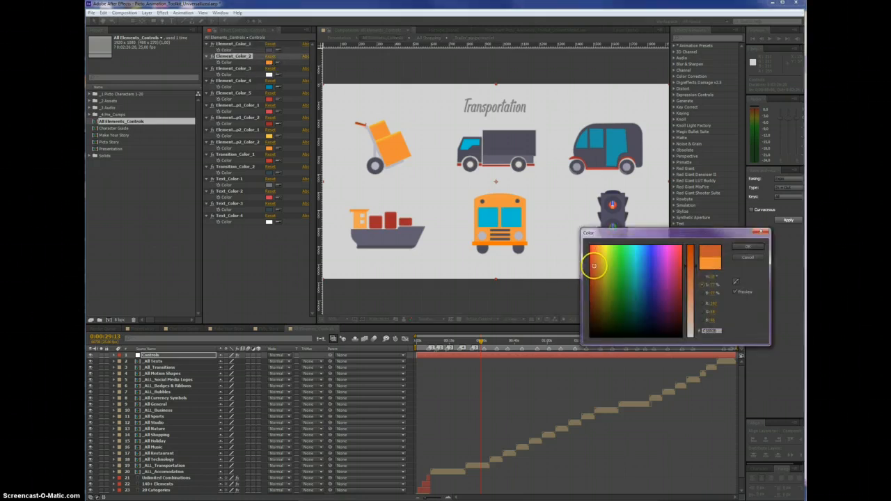
{"action": "left_click", "coordinate": [748, 247]}
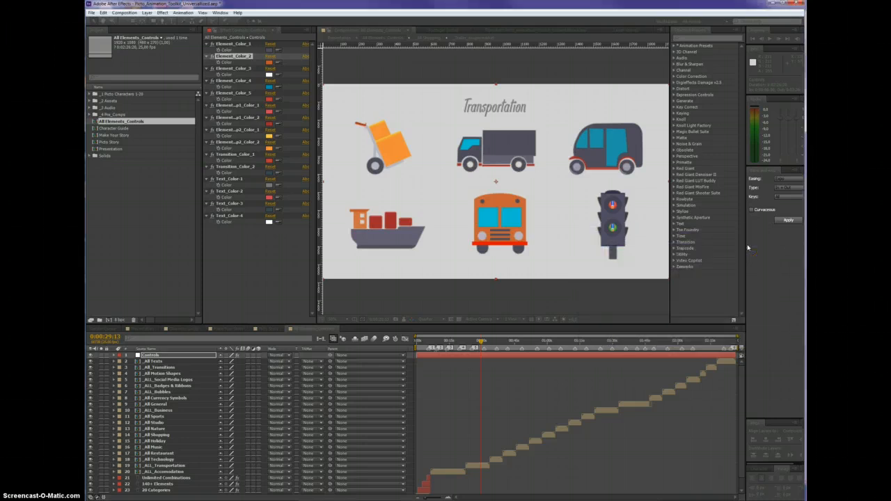
Widen the effect list to show the full ramp names and set Element_Ramp1_Color_1 to green
{"action": "left_click", "coordinate": [239, 105]}
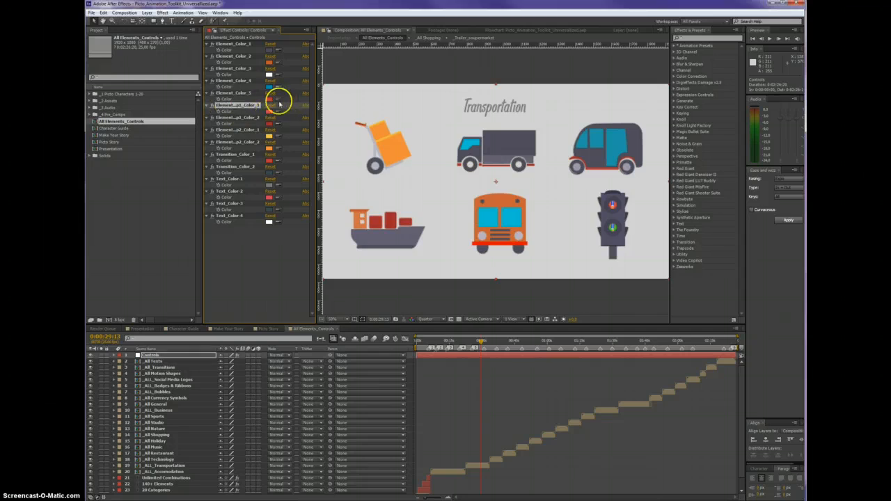
{"action": "left_click_drag", "start_coordinate": [317, 59], "coordinate": [360, 62]}
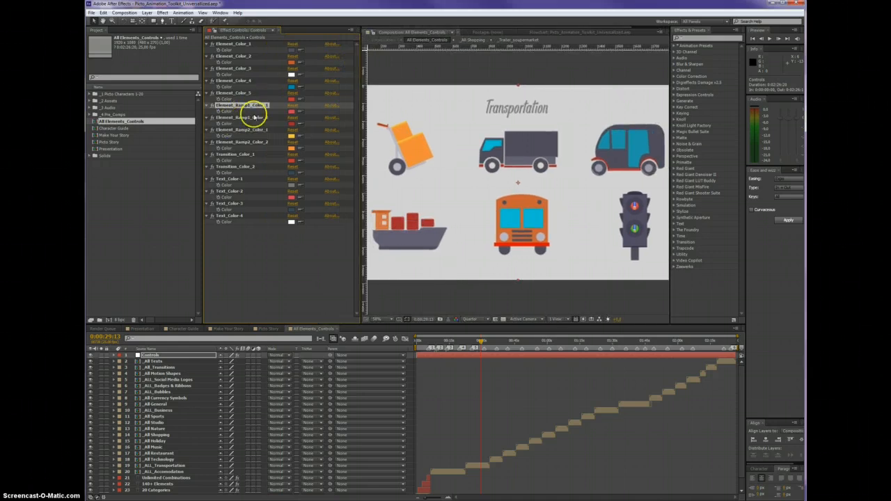
{"action": "left_click", "coordinate": [251, 117]}
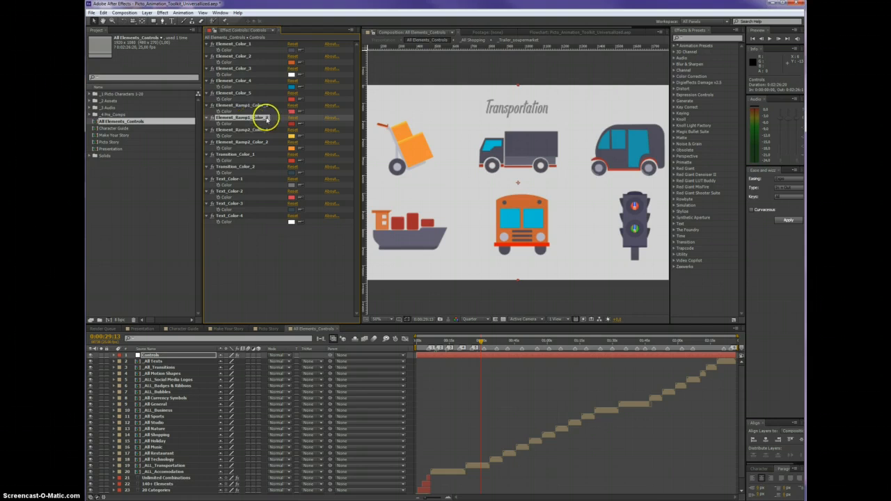
{"action": "left_click", "coordinate": [263, 105]}
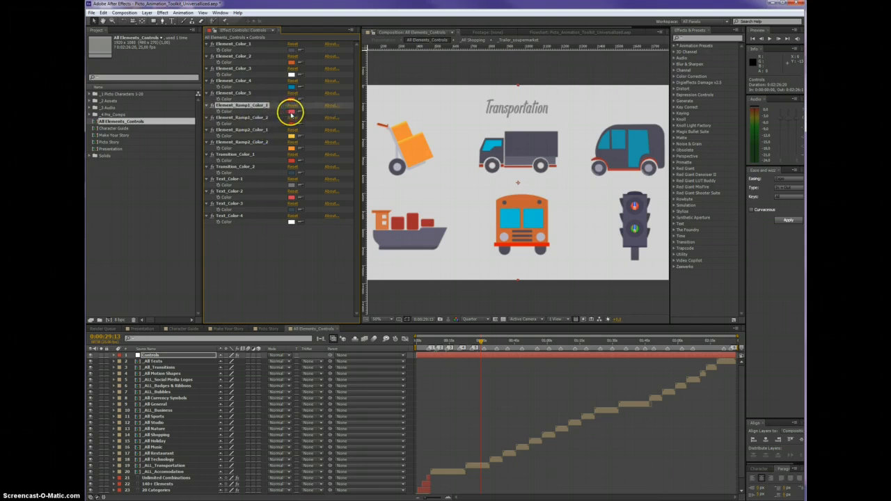
{"action": "left_click", "coordinate": [291, 113]}
{"action": "left_click", "coordinate": [617, 267]}
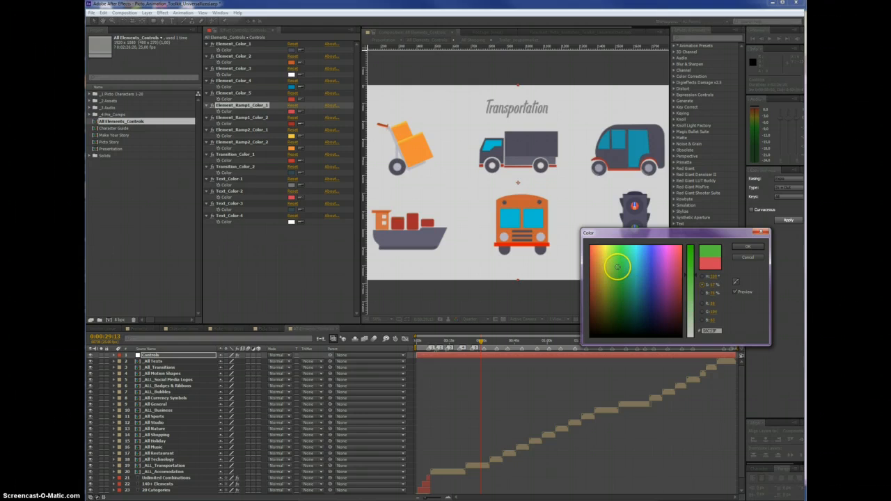
{"action": "left_click", "coordinate": [742, 248]}
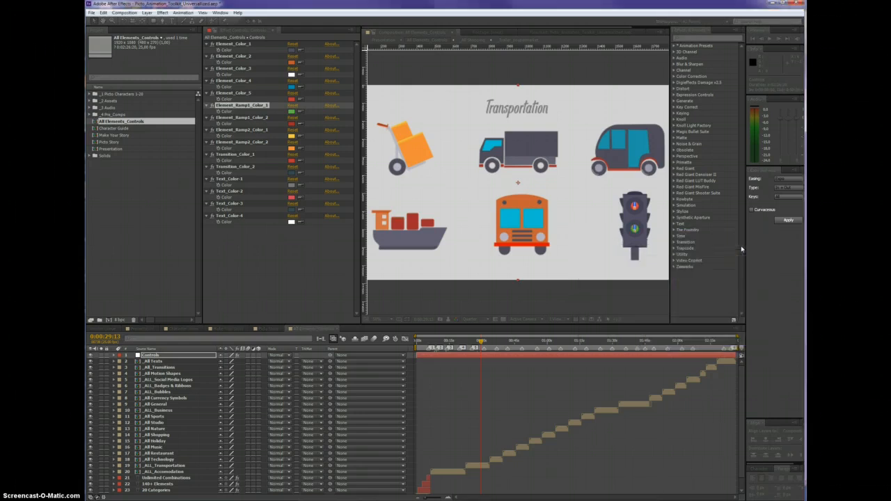
Set Element_Ramp1_Color_2 on the Controls layer to dark green
{"action": "left_click", "coordinate": [291, 123]}
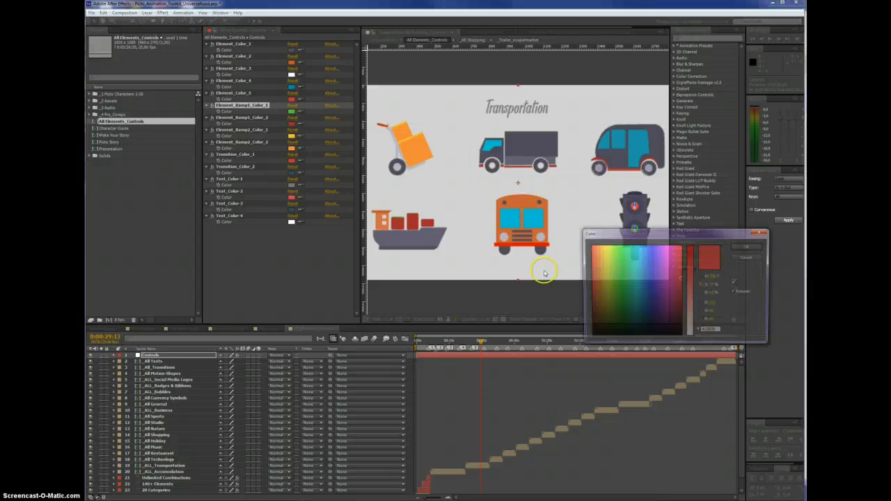
{"action": "left_click", "coordinate": [624, 309]}
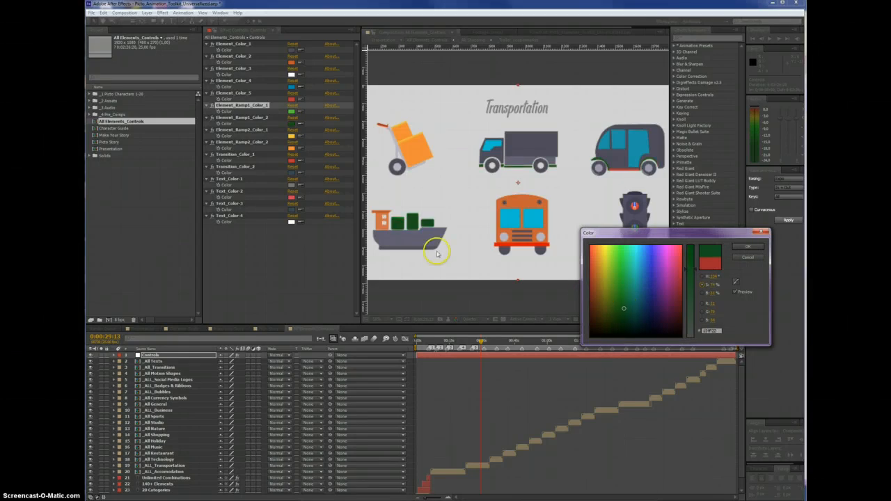
{"action": "left_click", "coordinate": [742, 248]}
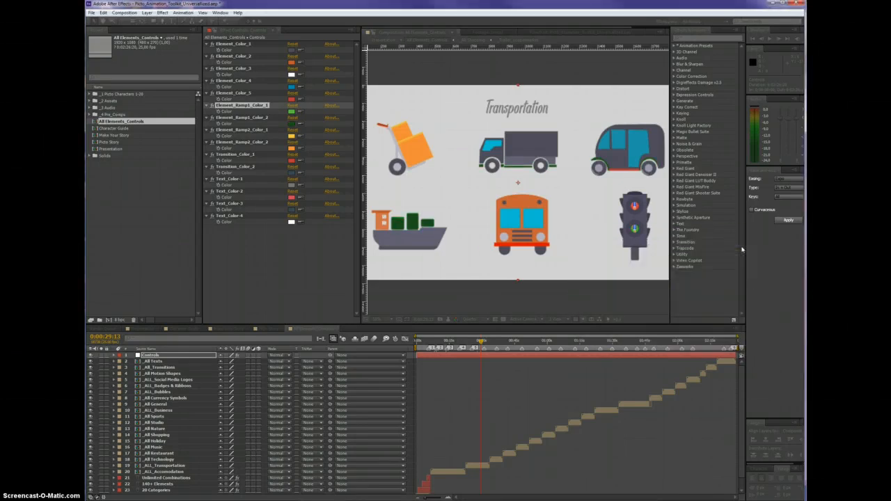
Show the Animated Text section of All Elements_Controls near 0:02:21:08 and set Text_Color-2 to green
{"action": "left_click", "coordinate": [243, 155]}
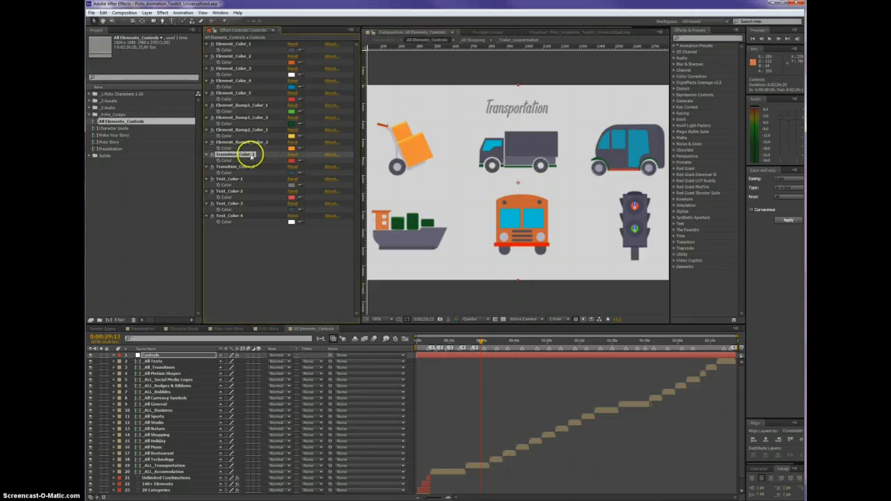
{"action": "left_click", "coordinate": [243, 168]}
{"action": "left_click", "coordinate": [237, 179]}
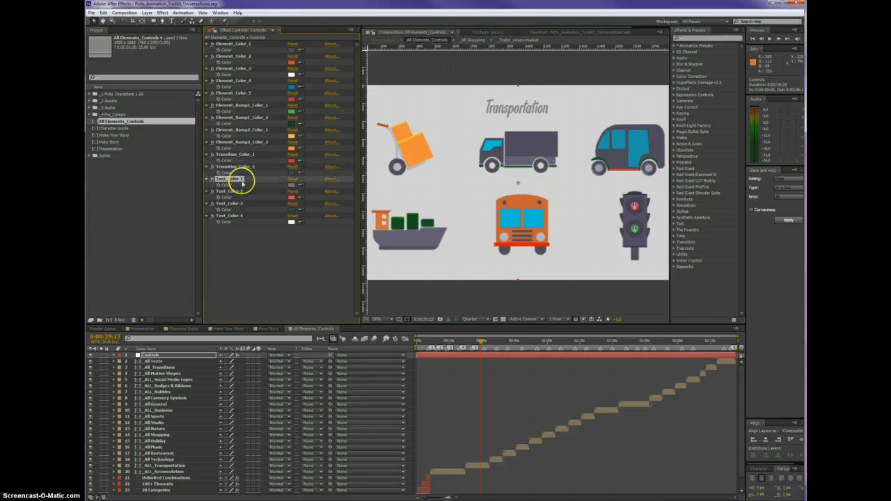
{"action": "left_click", "coordinate": [724, 342]}
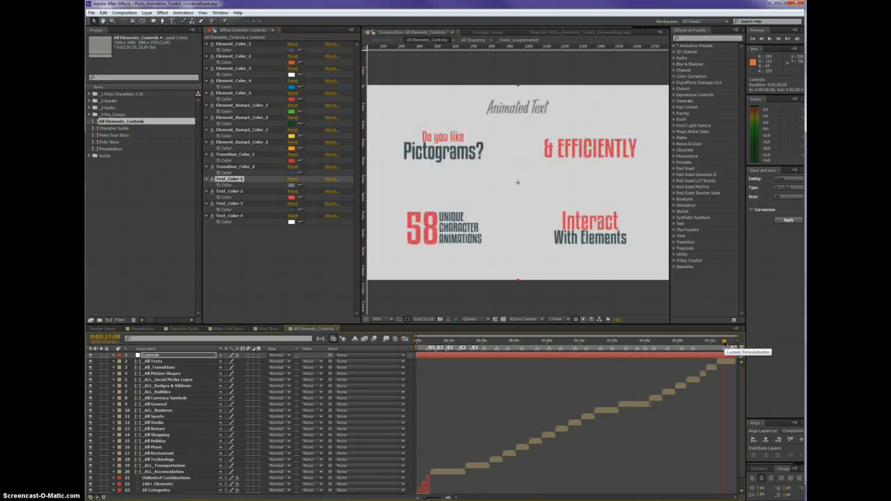
{"action": "left_click", "coordinate": [292, 199]}
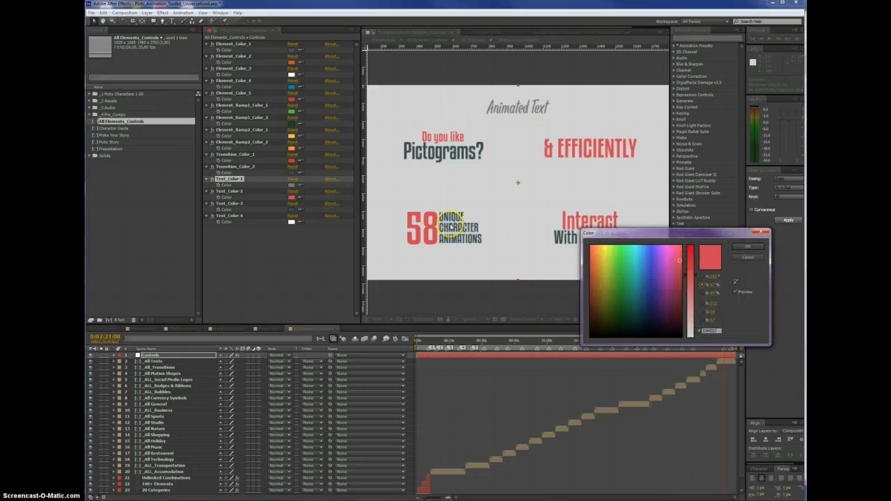
{"action": "left_click", "coordinate": [624, 283]}
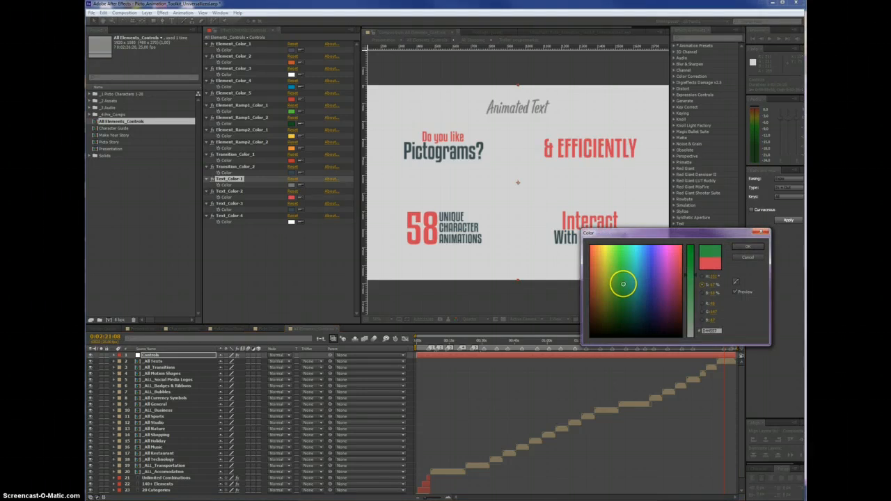
{"action": "left_click", "coordinate": [745, 247]}
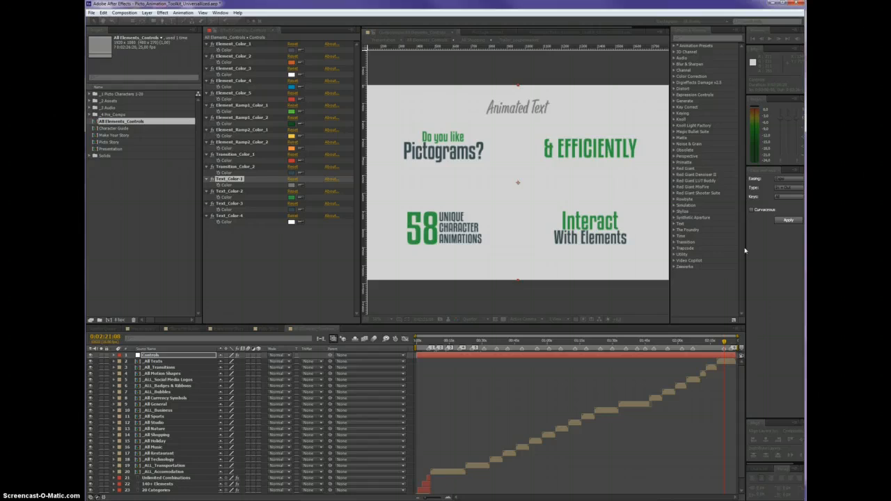
Set Text_Color-3 to light pink
{"action": "left_click", "coordinate": [292, 209]}
{"action": "left_click", "coordinate": [670, 261]}
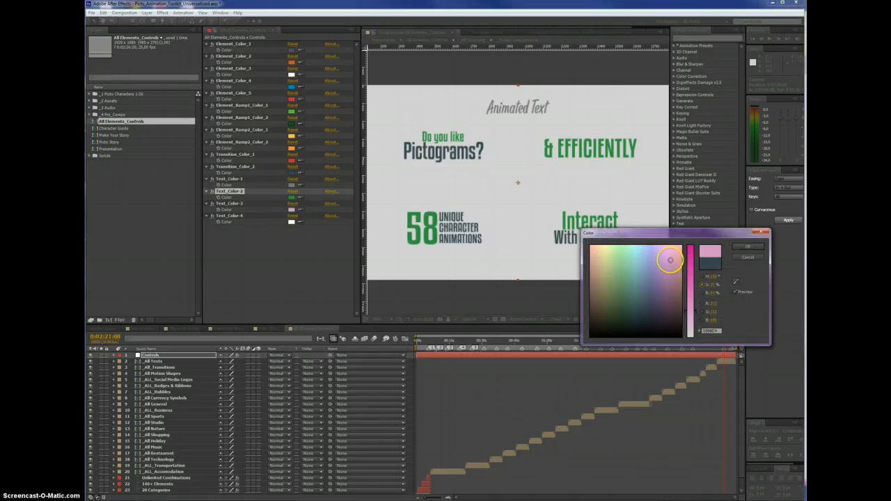
{"action": "left_click", "coordinate": [746, 248]}
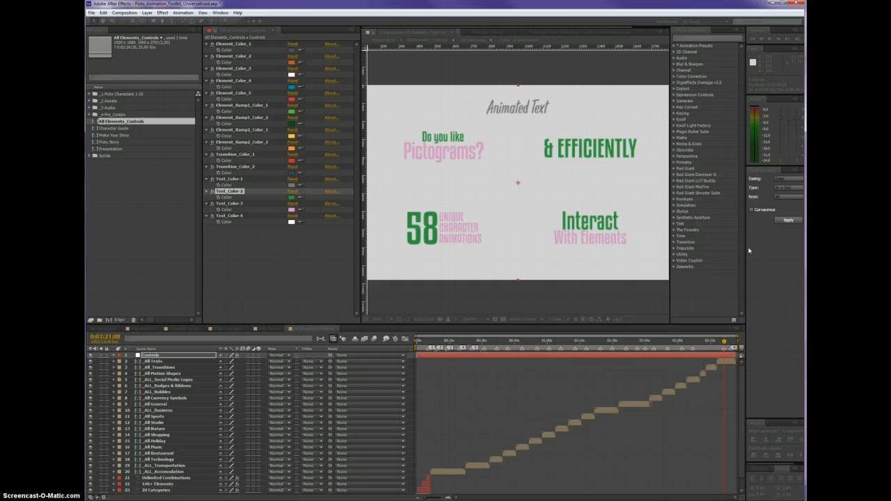
{"action": "left_click", "coordinate": [230, 202]}
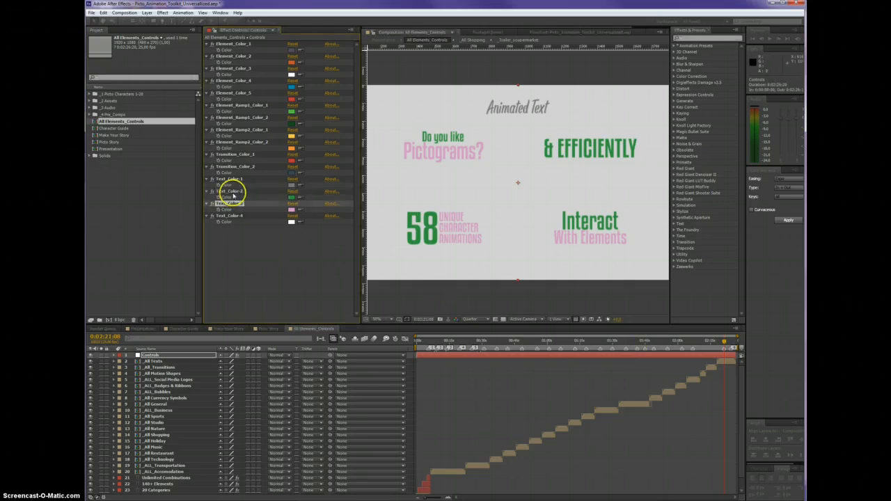
In the Transitions section, sample Text_Color-2's green for Transition_Color_1 and Text_Color-3's pink for Transition_Color_2
{"action": "left_click", "coordinate": [708, 343]}
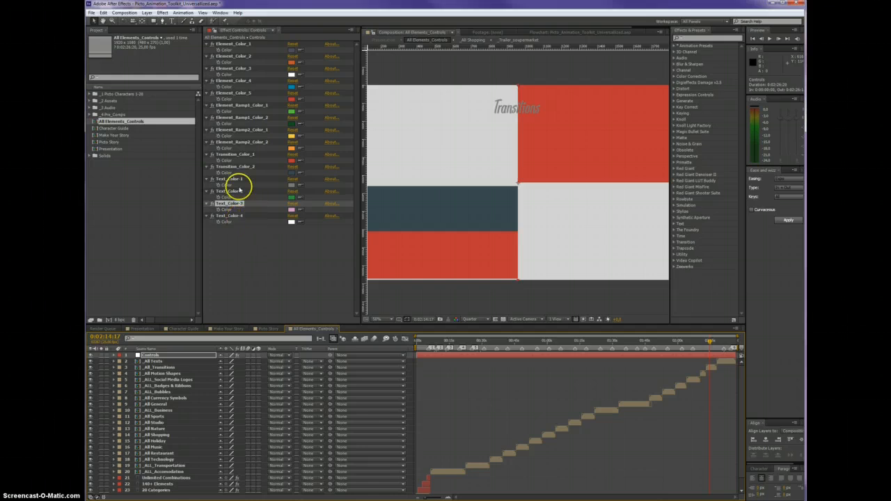
{"action": "left_click", "coordinate": [230, 166]}
{"action": "left_click", "coordinate": [238, 154]}
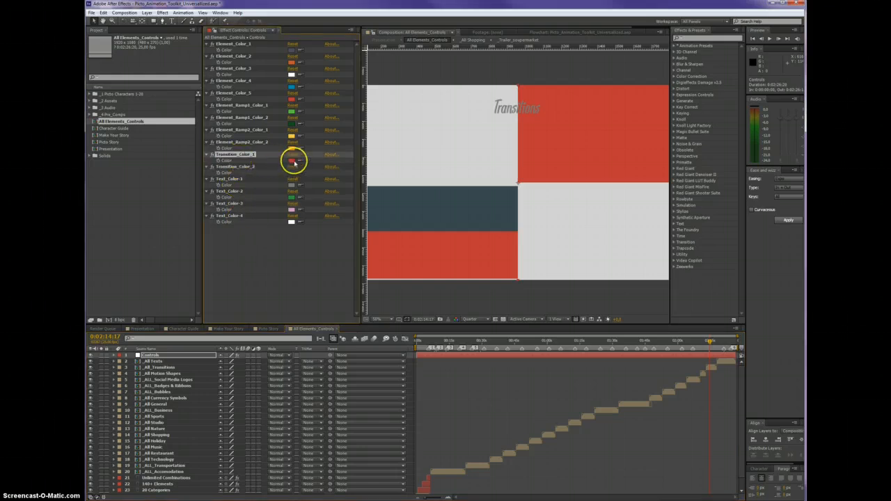
{"action": "left_click", "coordinate": [293, 160]}
{"action": "left_click", "coordinate": [745, 256]}
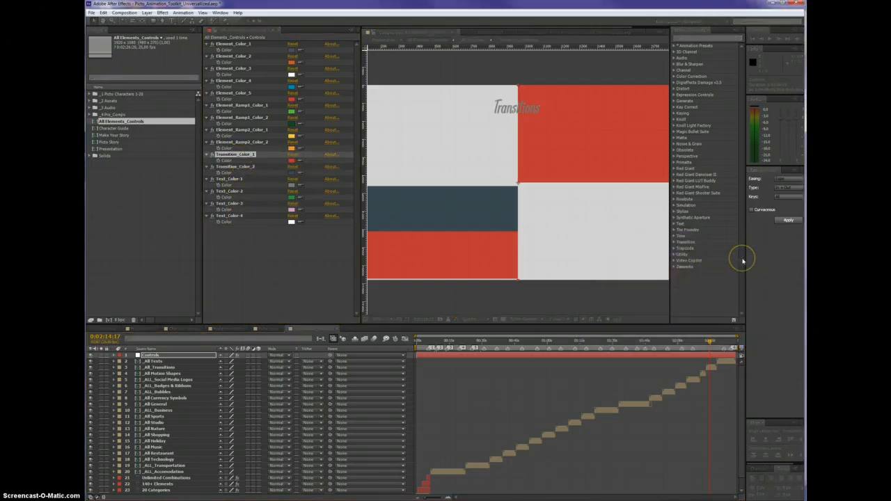
{"action": "left_click", "coordinate": [300, 161]}
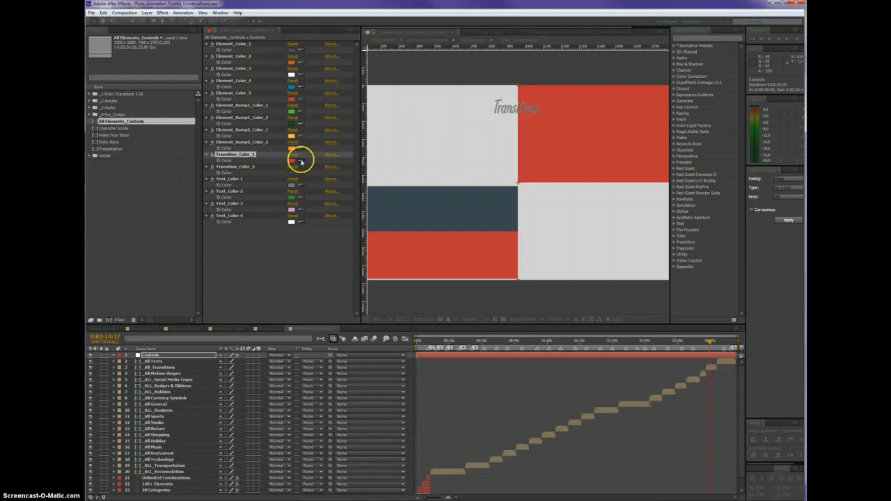
{"action": "left_click", "coordinate": [290, 198]}
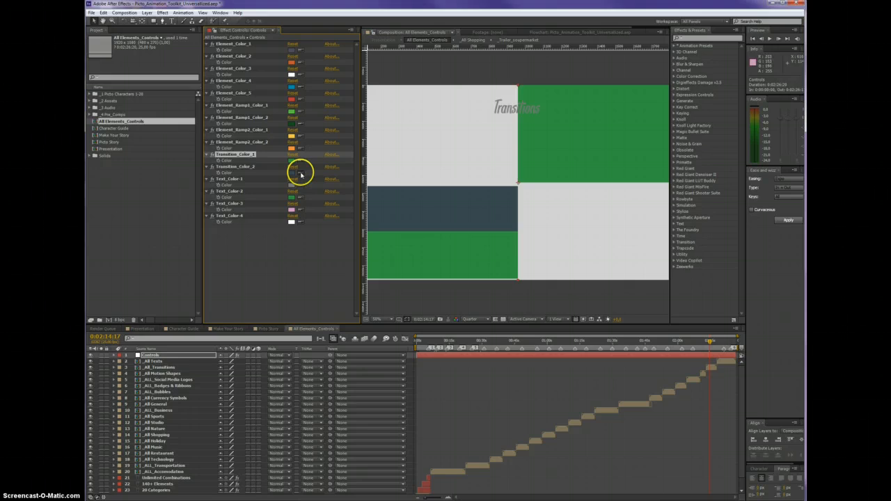
{"action": "left_click", "coordinate": [300, 174]}
{"action": "left_click", "coordinate": [291, 209]}
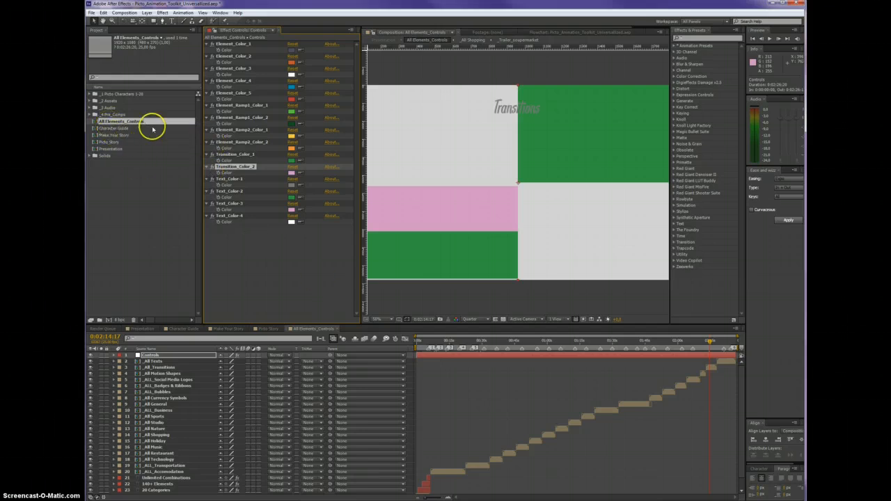
Look over the Character Guide, Make Your Story, Picto Story and Presentation compositions in the project
{"action": "left_click", "coordinate": [115, 128]}
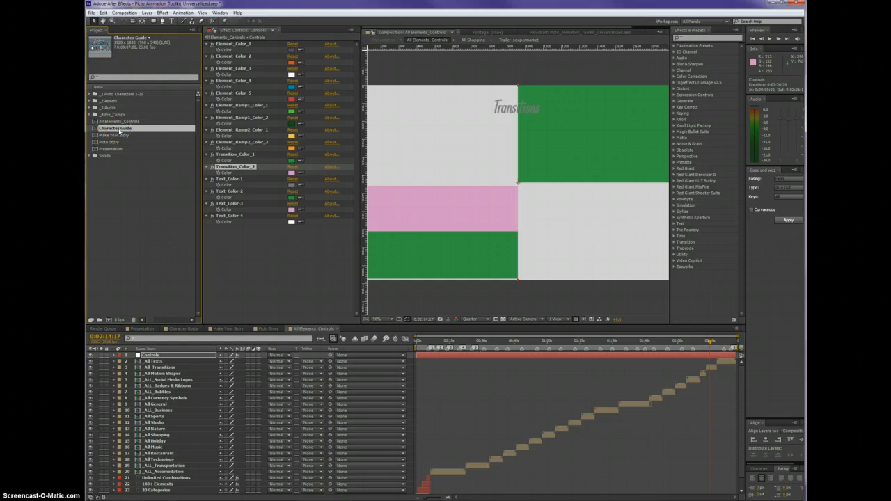
{"action": "left_click", "coordinate": [120, 136]}
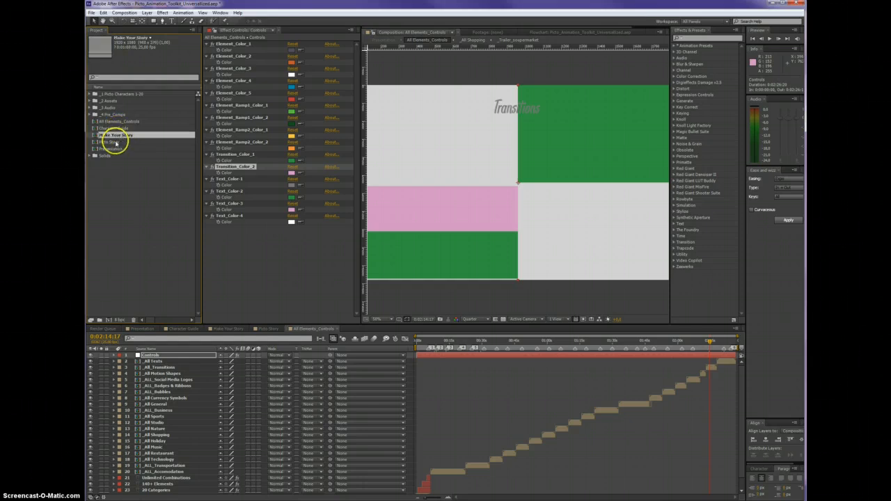
{"action": "left_click", "coordinate": [115, 142]}
{"action": "left_click", "coordinate": [111, 149]}
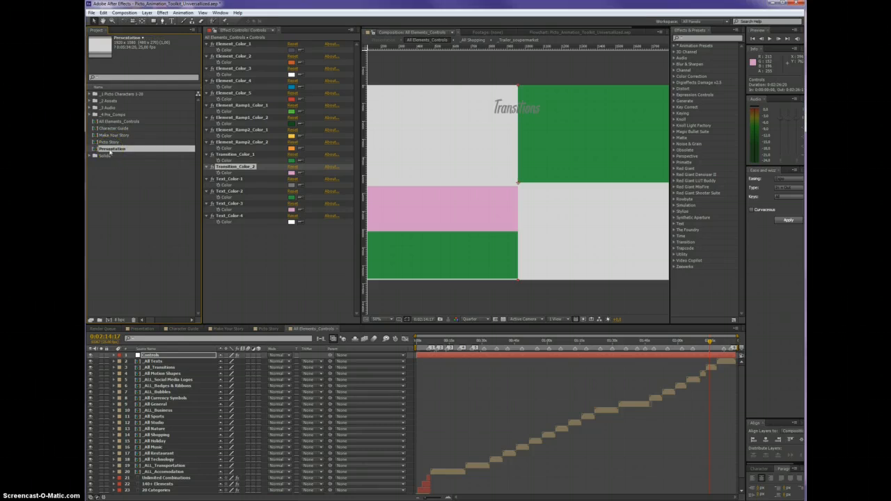
Expand the Picto Characters and Picto_1 folders and open the Picto_1_Controls composition
{"action": "left_click", "coordinate": [91, 94]}
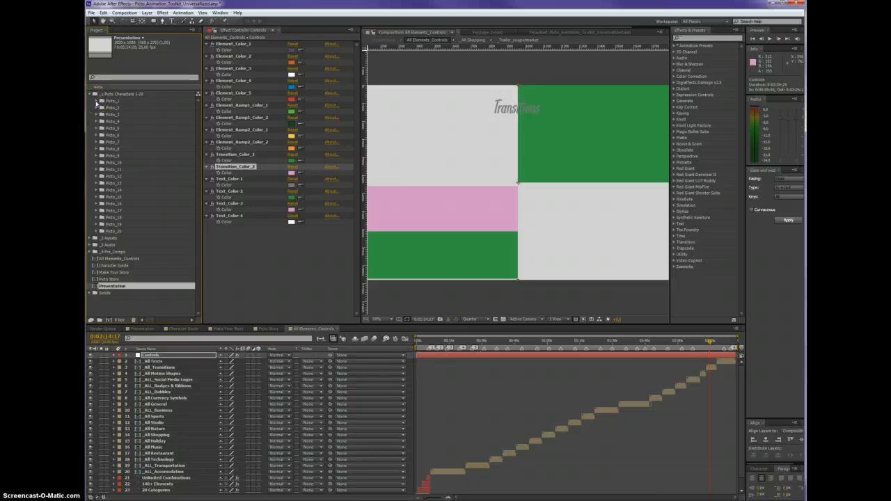
{"action": "left_click", "coordinate": [96, 102]}
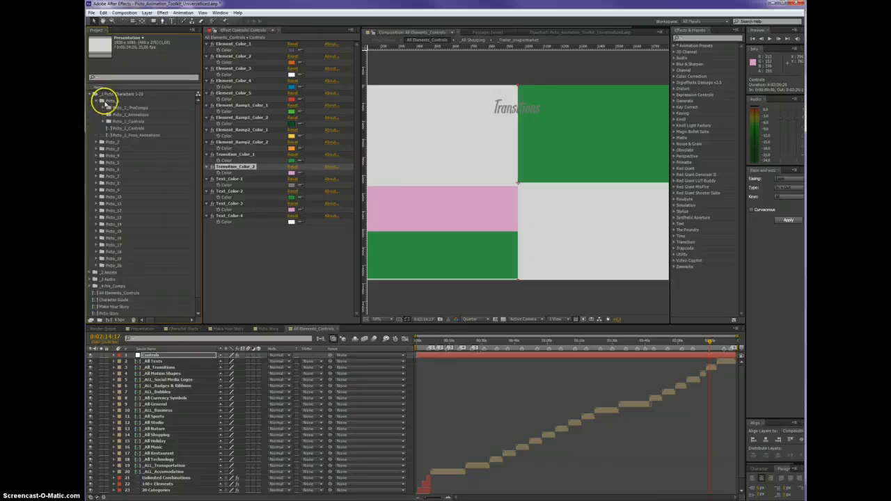
{"action": "double_click", "coordinate": [125, 129]}
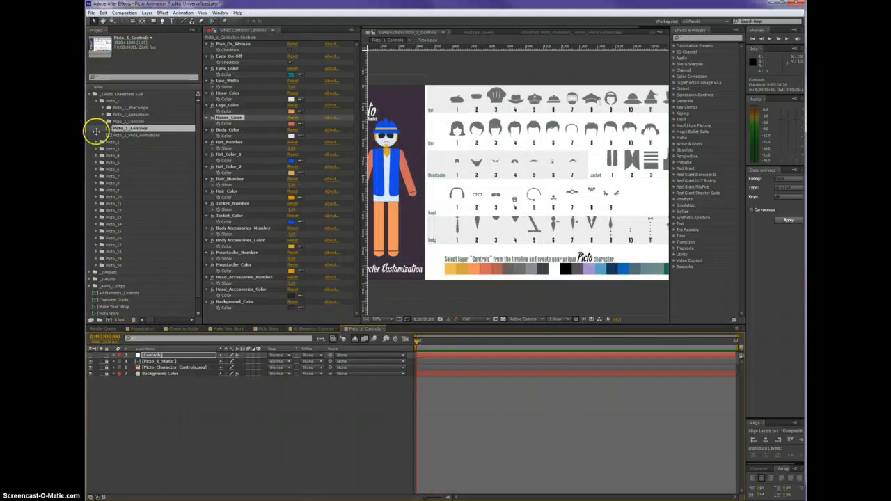
Expand the Picto_1_Animations folder and look through its list of character animations, including Sit, Sit relaxed and Sneeze
{"action": "left_click", "coordinate": [103, 114]}
{"action": "scroll", "coordinate": [112, 105], "scroll_direction": "down", "scroll_amount": 1}
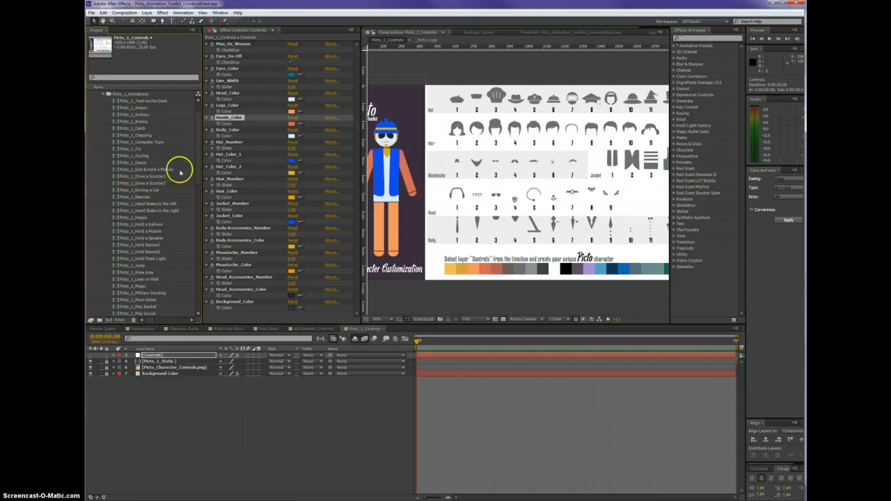
{"action": "left_click_drag", "start_coordinate": [198, 154], "coordinate": [197, 211]}
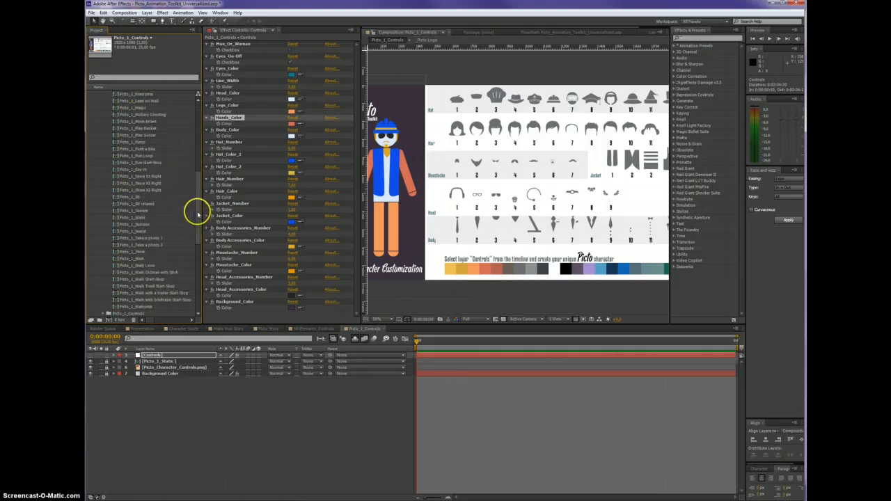
{"action": "left_click", "coordinate": [140, 170]}
{"action": "left_click", "coordinate": [129, 197]}
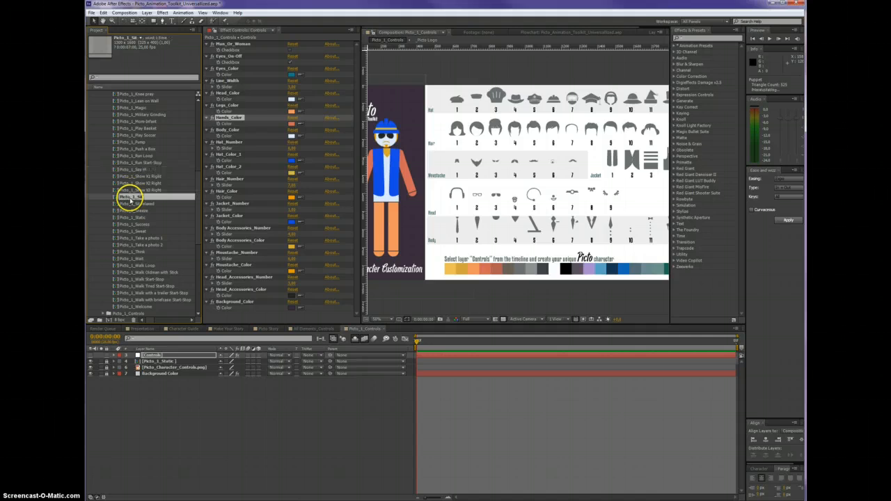
{"action": "left_click", "coordinate": [136, 204]}
{"action": "left_click", "coordinate": [132, 210]}
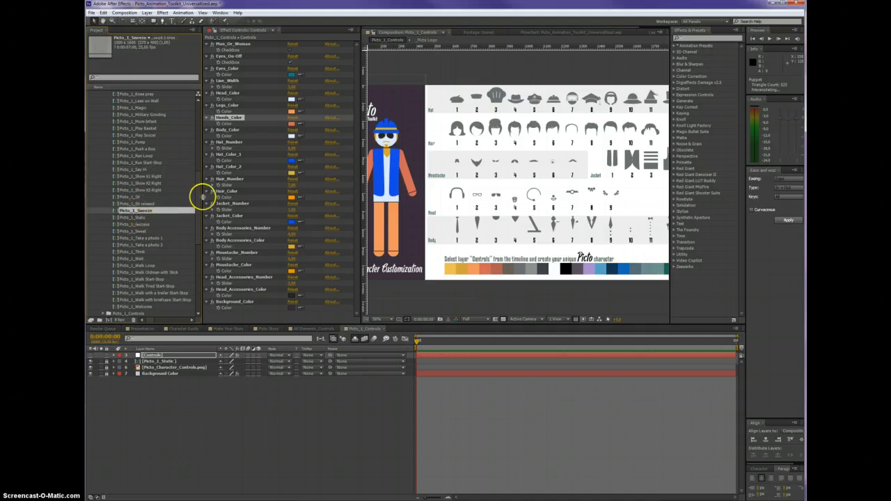
{"action": "left_click_drag", "start_coordinate": [200, 195], "coordinate": [197, 120]}
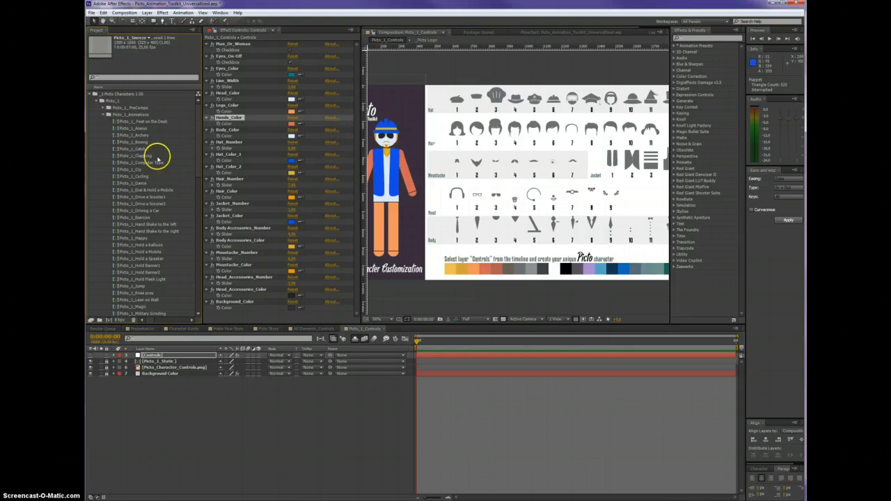
Preview Picto_1's Archery, Cry and Drive a Scooter2 animations with the new colors, and return to All Elements_Controls
{"action": "double_click", "coordinate": [137, 134]}
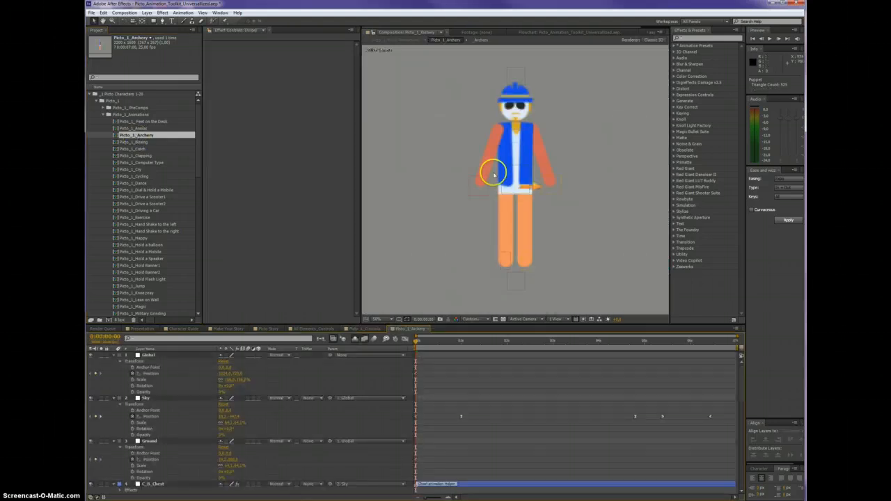
{"action": "left_click_drag", "start_coordinate": [551, 343], "coordinate": [559, 347]}
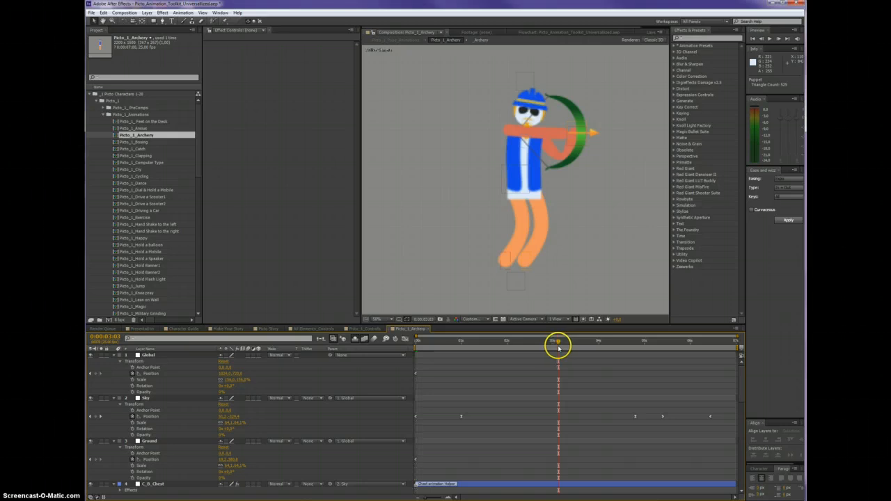
{"action": "double_click", "coordinate": [131, 169]}
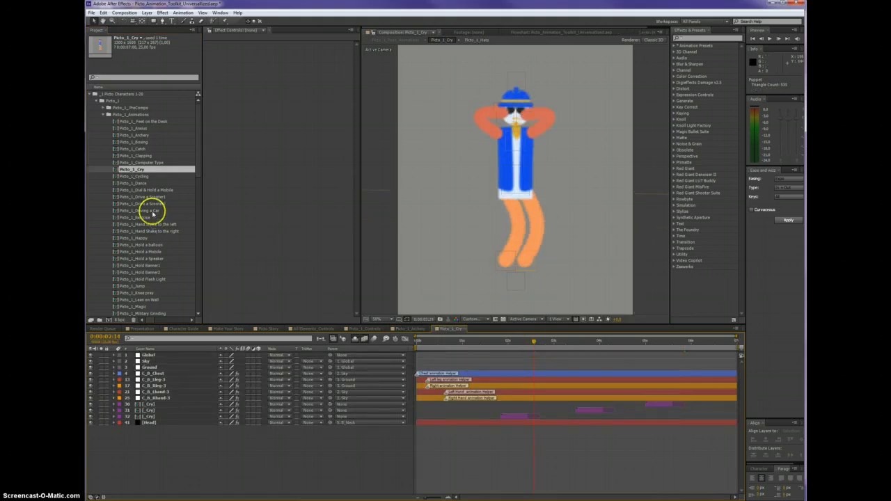
{"action": "double_click", "coordinate": [135, 203]}
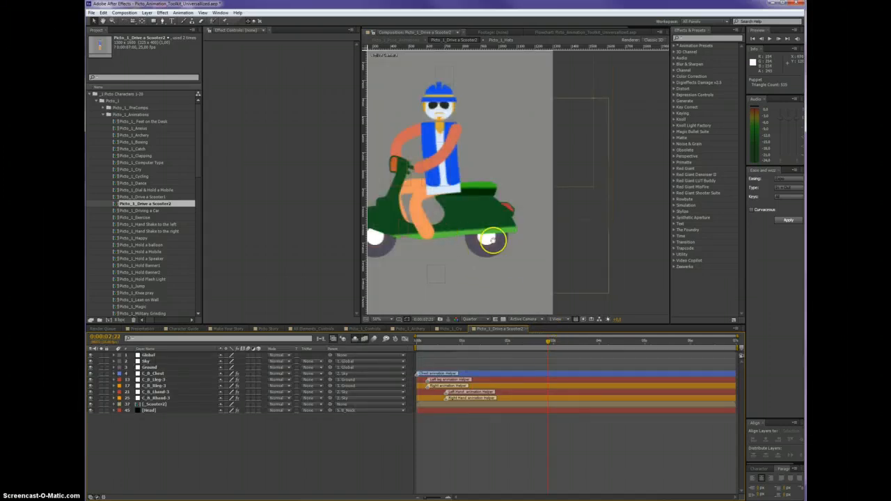
{"action": "left_click_drag", "start_coordinate": [494, 242], "coordinate": [557, 250]}
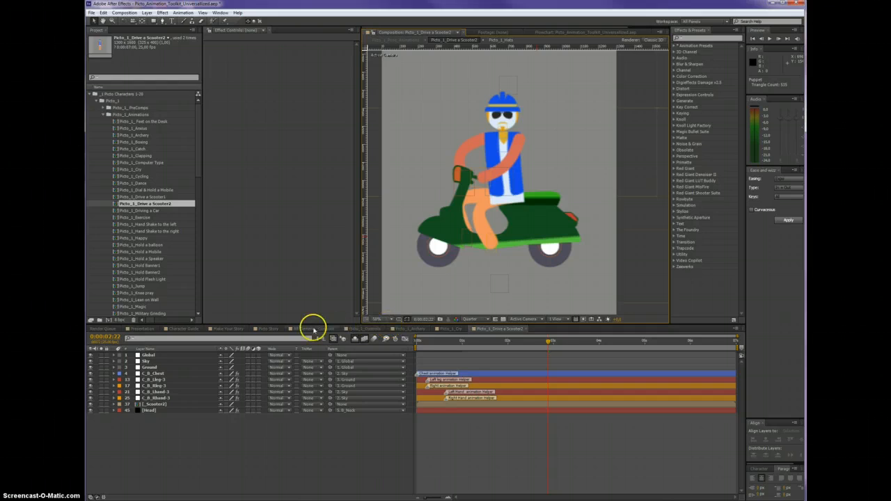
{"action": "left_click", "coordinate": [312, 328]}
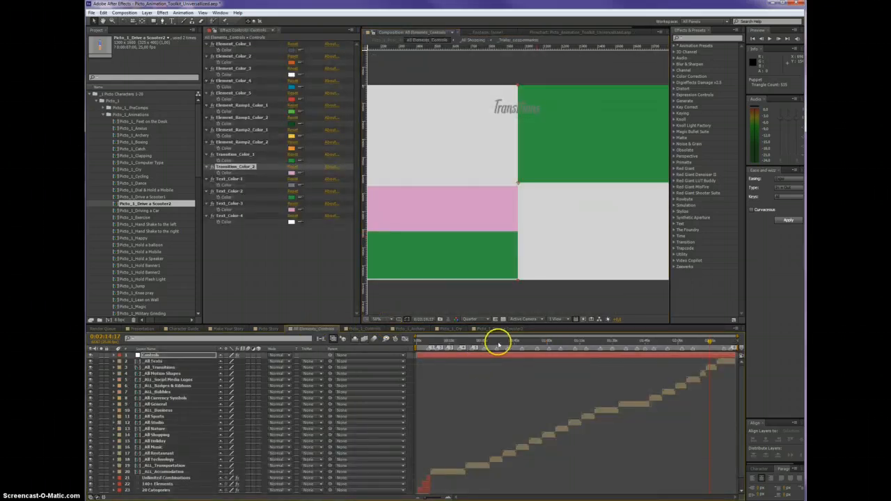
Set the All Elements Controls colors Element_Ramp1_Color_1 to dark blue and Element_Ramp1_Color_2 to bright cyan
{"action": "left_click", "coordinate": [244, 105]}
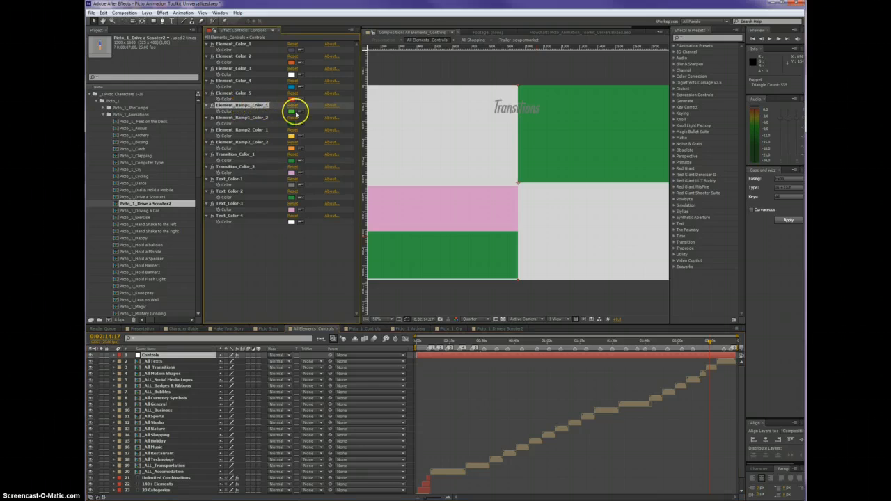
{"action": "left_click", "coordinate": [293, 111]}
{"action": "left_click", "coordinate": [642, 290]}
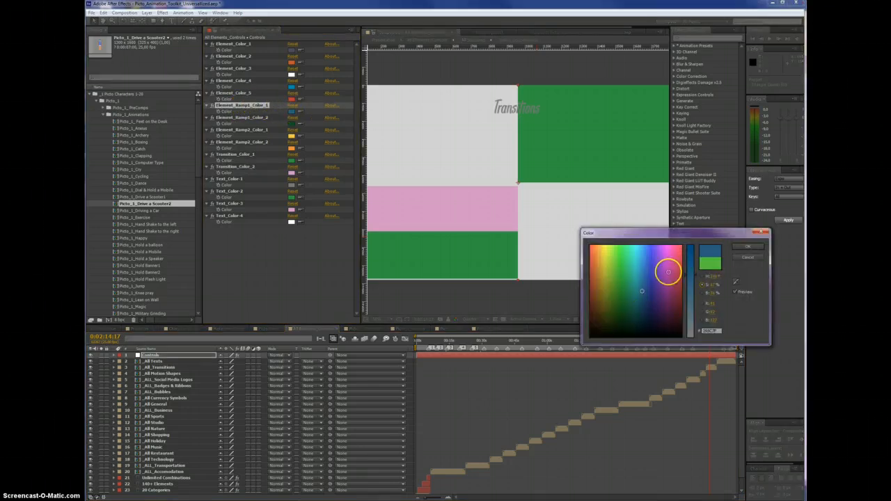
{"action": "left_click", "coordinate": [743, 247]}
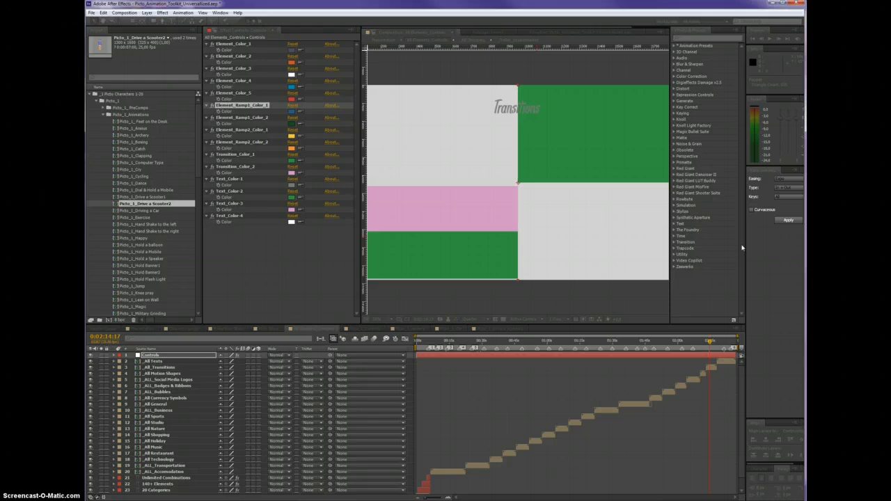
{"action": "left_click", "coordinate": [292, 124]}
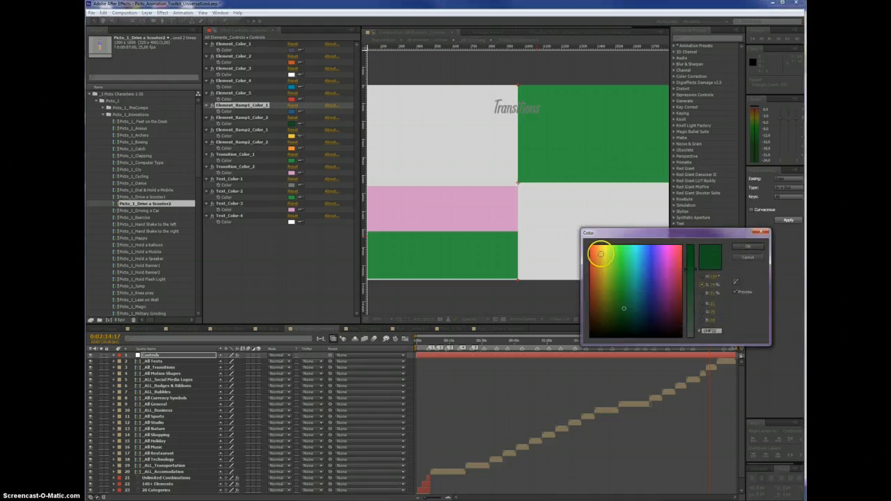
{"action": "left_click", "coordinate": [638, 254]}
{"action": "left_click", "coordinate": [738, 247]}
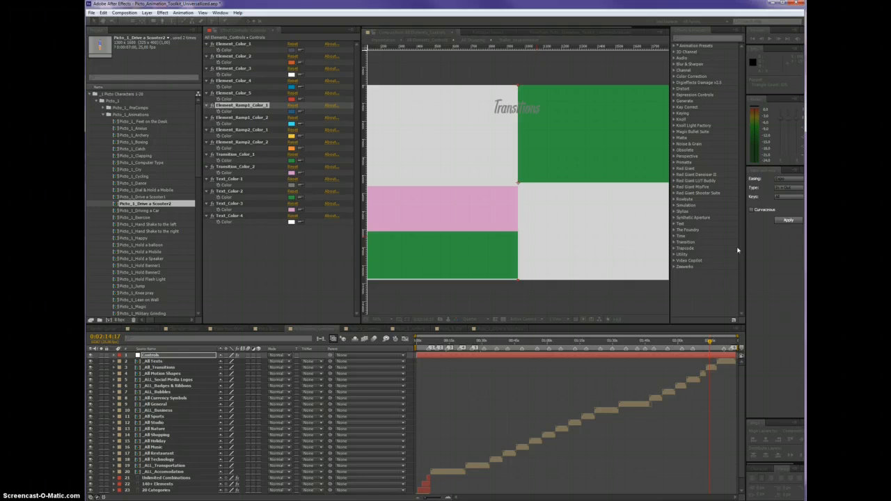
Check the new ramp colors on Picto_1's Archery bow and Drive a Scooter2 scooter, and return to All Elements_Controls
{"action": "left_click", "coordinate": [365, 327]}
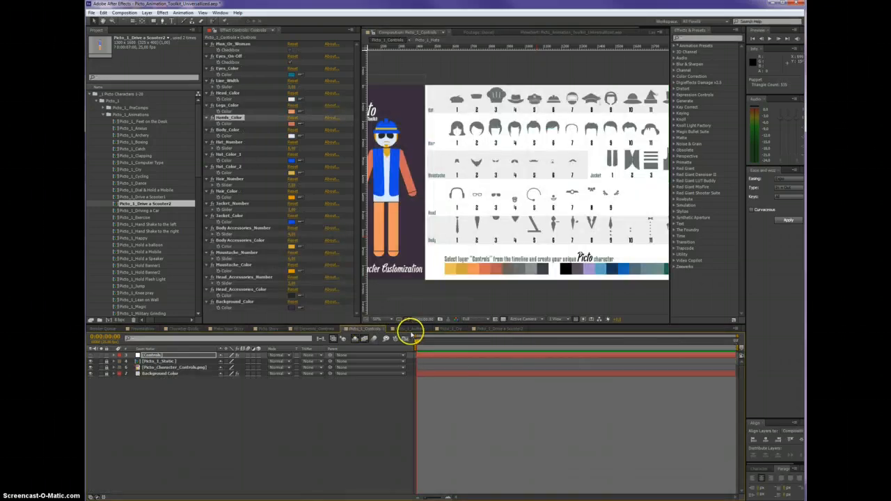
{"action": "left_click", "coordinate": [409, 329]}
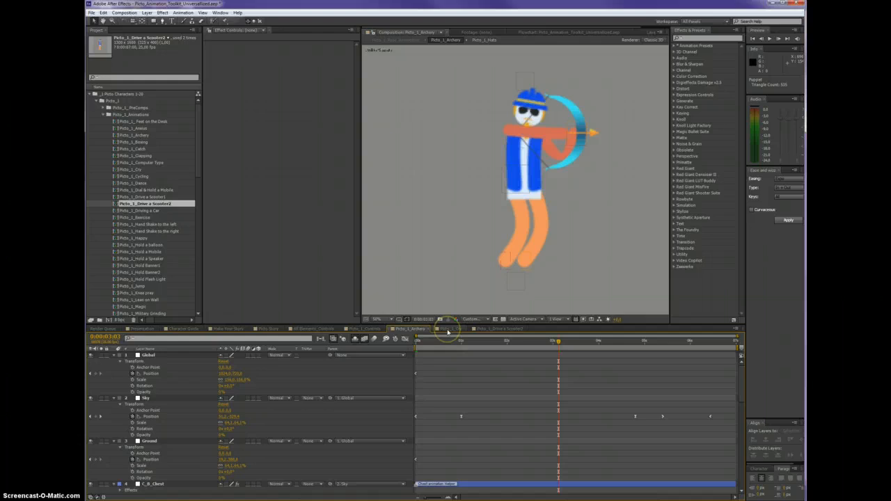
{"action": "left_click", "coordinate": [448, 329]}
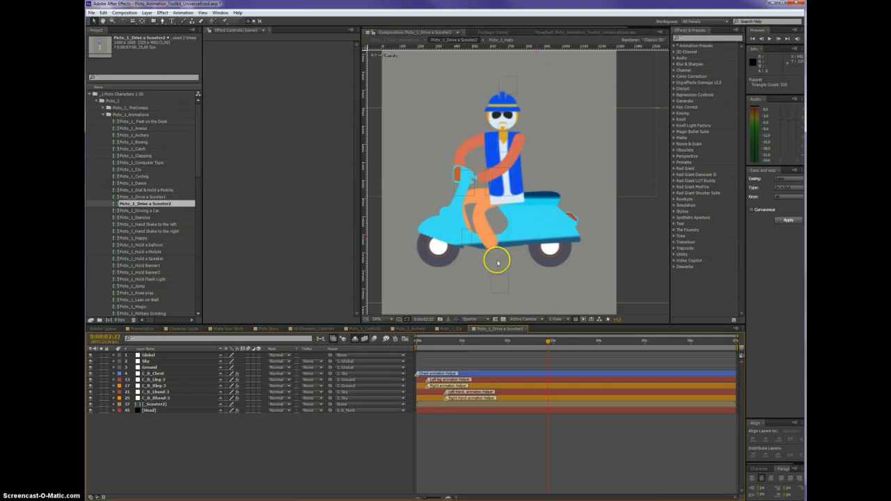
{"action": "left_click", "coordinate": [300, 330]}
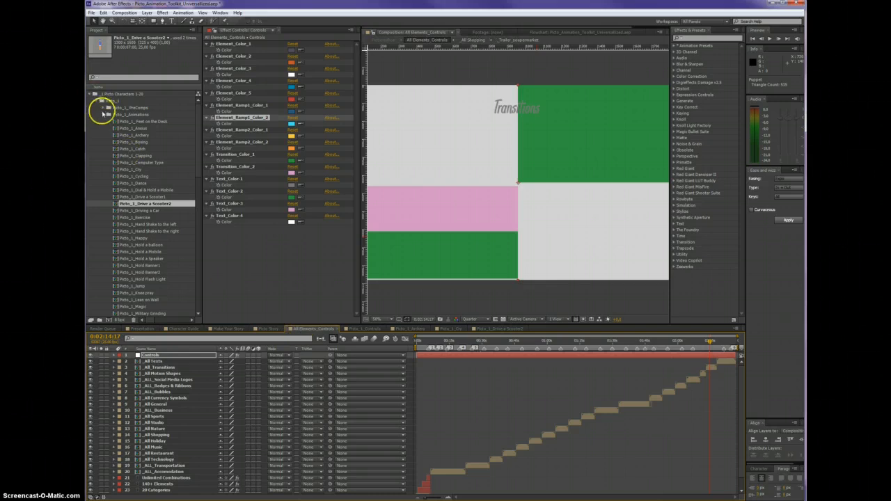
Reveal the Picto_1_Drive a Scooter2 composition in the project and add it as a layer to the Make Your Story composition
{"action": "left_click", "coordinate": [103, 114]}
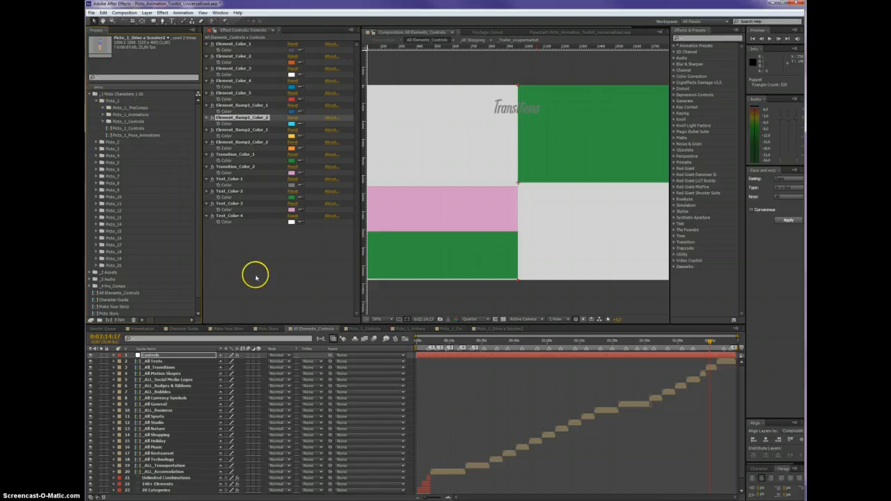
{"action": "left_click", "coordinate": [220, 327]}
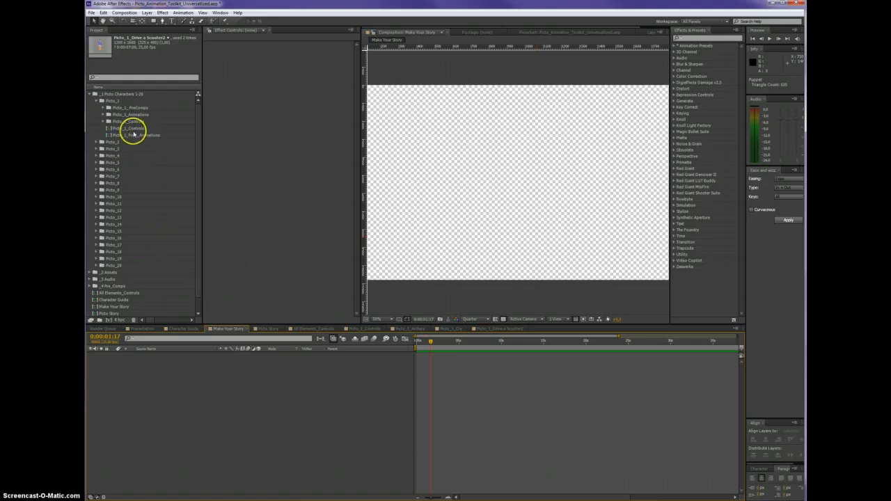
{"action": "left_click", "coordinate": [513, 328]}
{"action": "right_click", "coordinate": [365, 446]}
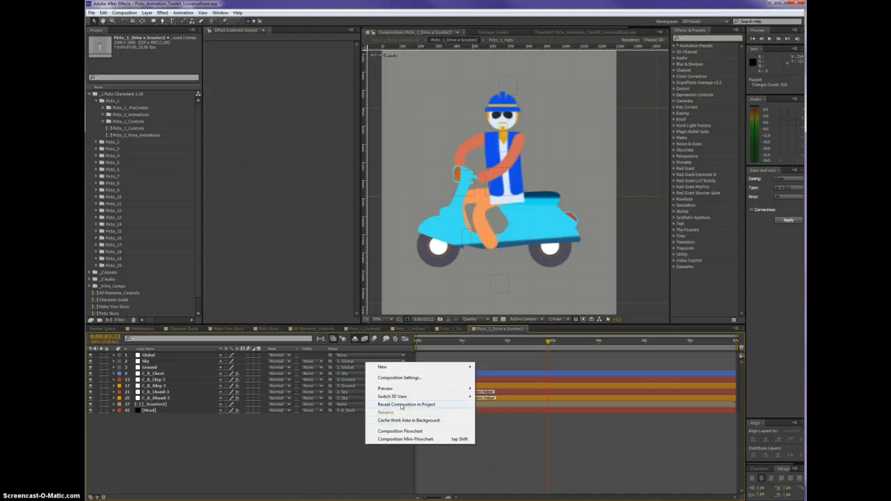
{"action": "left_click", "coordinate": [401, 404]}
{"action": "left_click", "coordinate": [233, 330]}
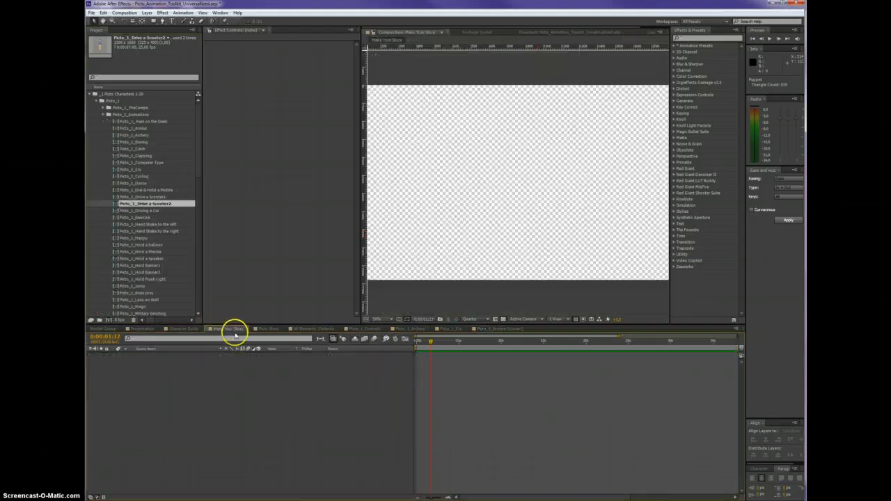
{"action": "left_click_drag", "start_coordinate": [132, 203], "coordinate": [292, 390]}
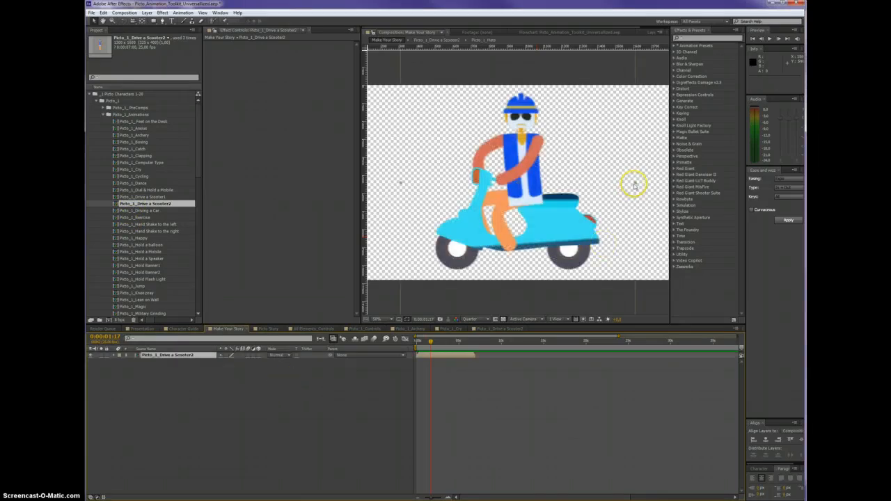
Try squashing the scooter layer's width, undo it, and mirror the layer horizontally with the Flop preset instead
{"action": "left_click_drag", "start_coordinate": [635, 185], "coordinate": [574, 183]}
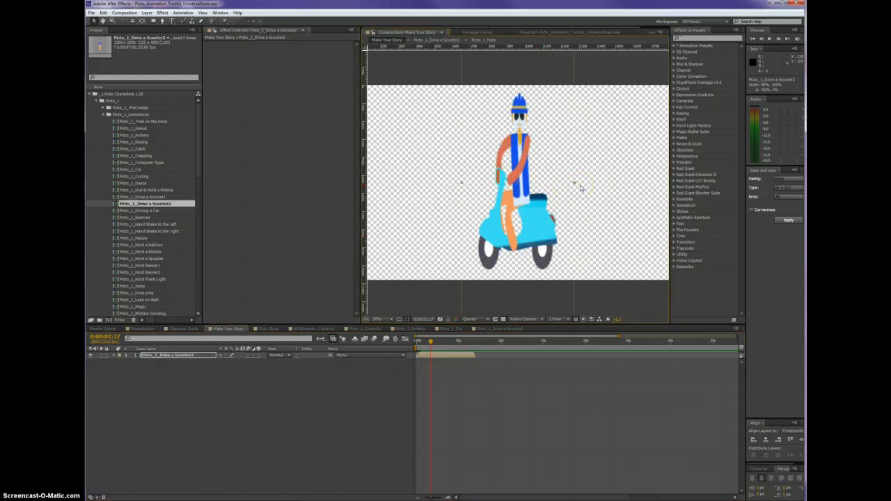
{"action": "key", "text": "ctrl+z"}
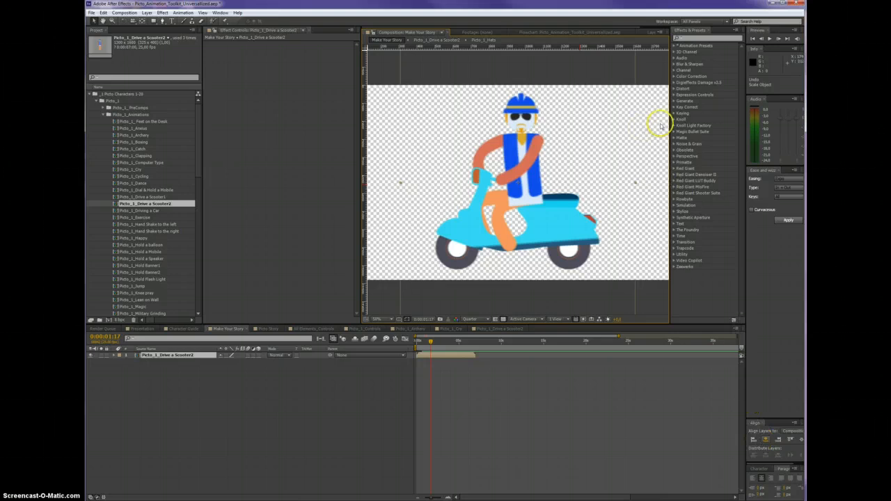
{"action": "left_click", "coordinate": [694, 39]}
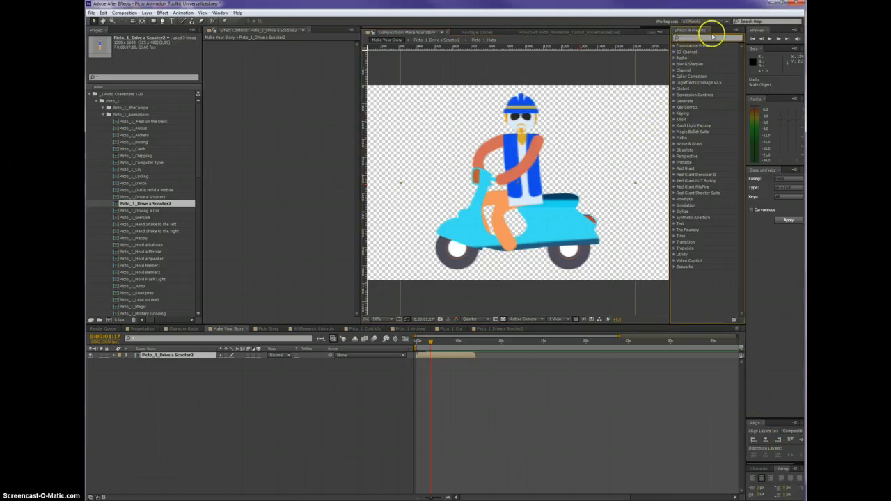
{"action": "type", "text": "flop"}
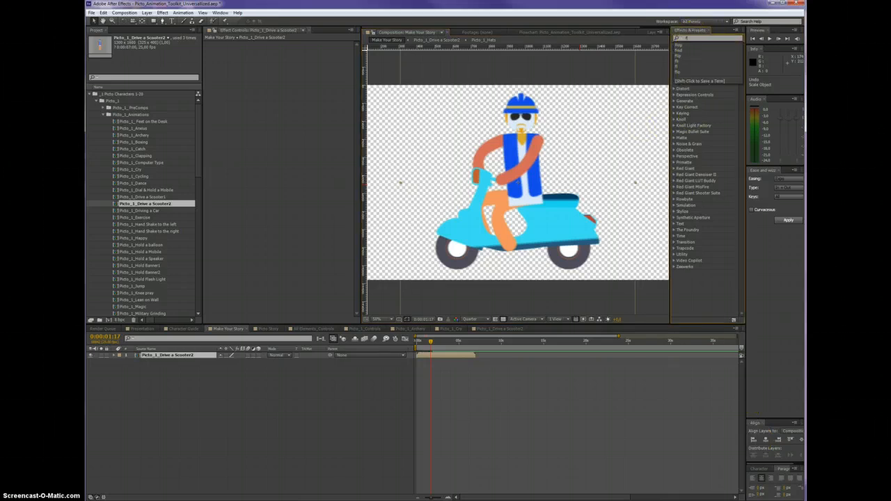
{"action": "left_click_drag", "start_coordinate": [704, 69], "coordinate": [530, 180]}
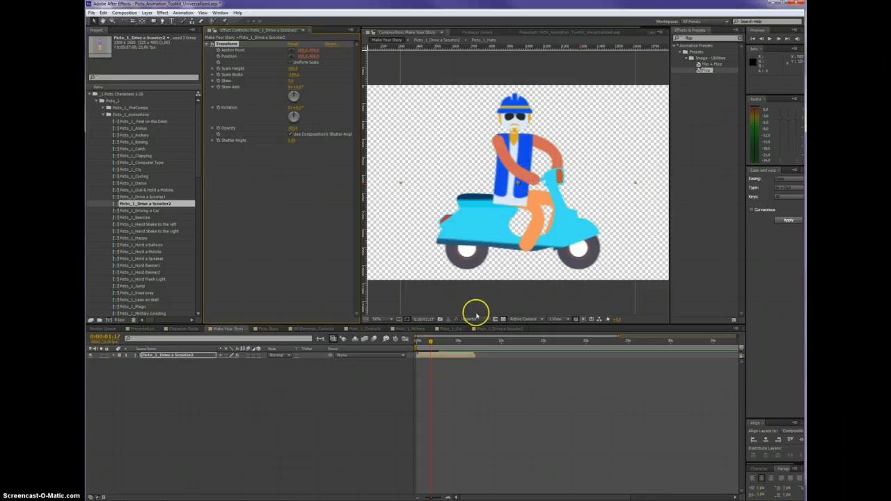
Scale the scooter layer down to about 55% and place it near the left edge of the frame
{"action": "left_click_drag", "start_coordinate": [431, 341], "coordinate": [451, 341]}
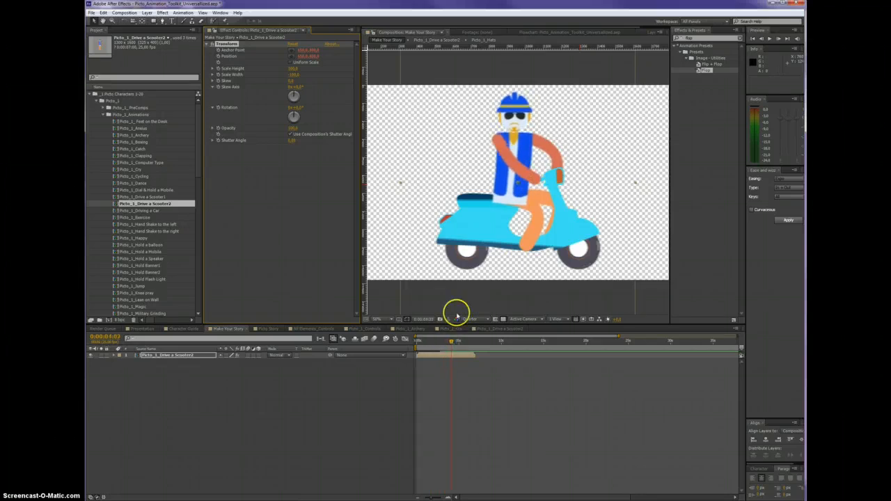
{"action": "left_click_drag", "start_coordinate": [490, 230], "coordinate": [478, 231]}
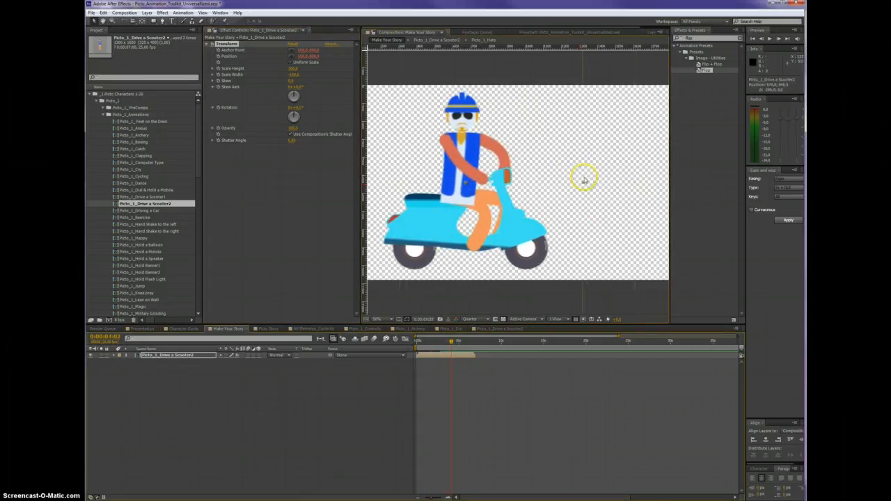
{"action": "left_click_drag", "start_coordinate": [584, 184], "coordinate": [533, 185]}
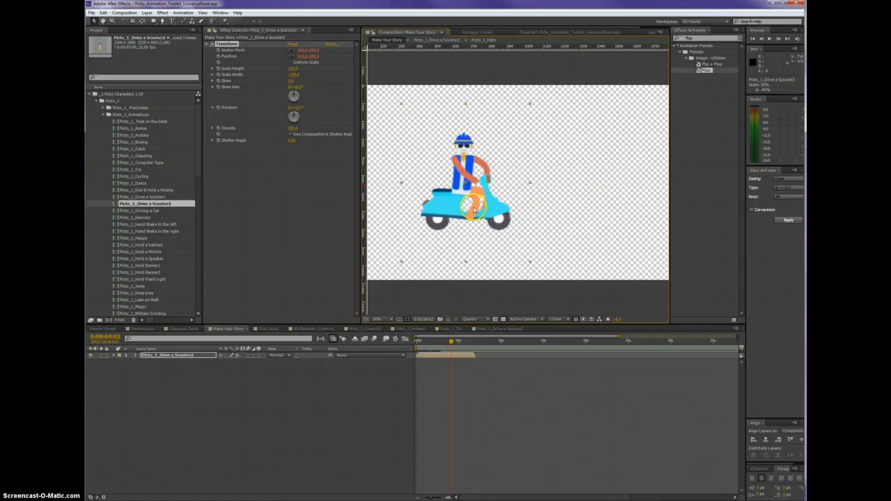
{"action": "left_click_drag", "start_coordinate": [474, 209], "coordinate": [404, 243]}
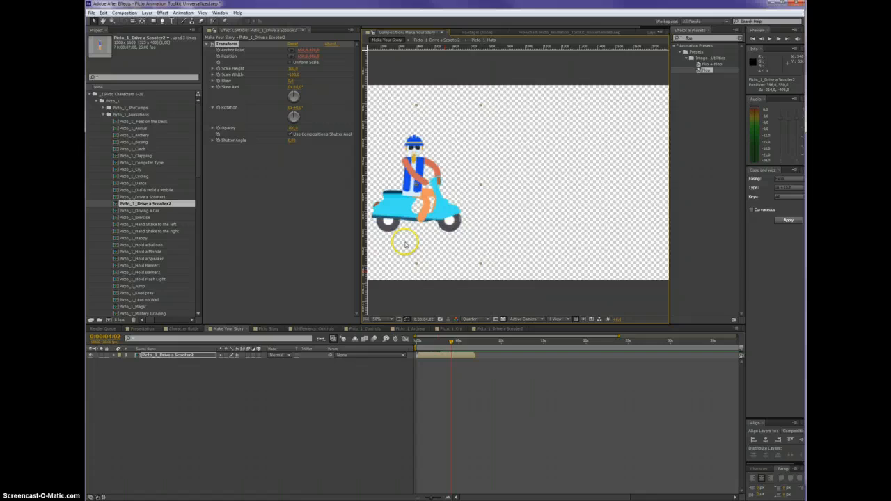
Animate the scooter layer's Position from the left to the right side of the frame, with keyframes at 0:00:00:24 and 0:00:04:02
{"action": "left_click", "coordinate": [197, 355]}
{"action": "key", "text": "p"}
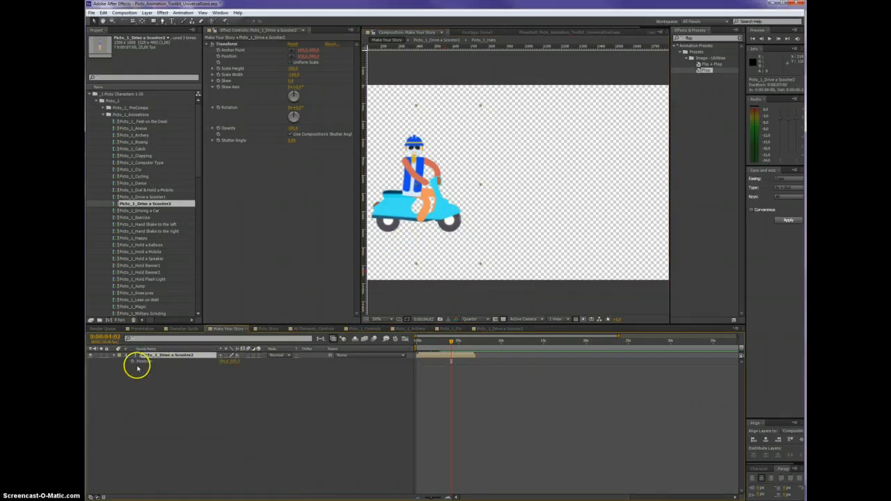
{"action": "left_click", "coordinate": [134, 361]}
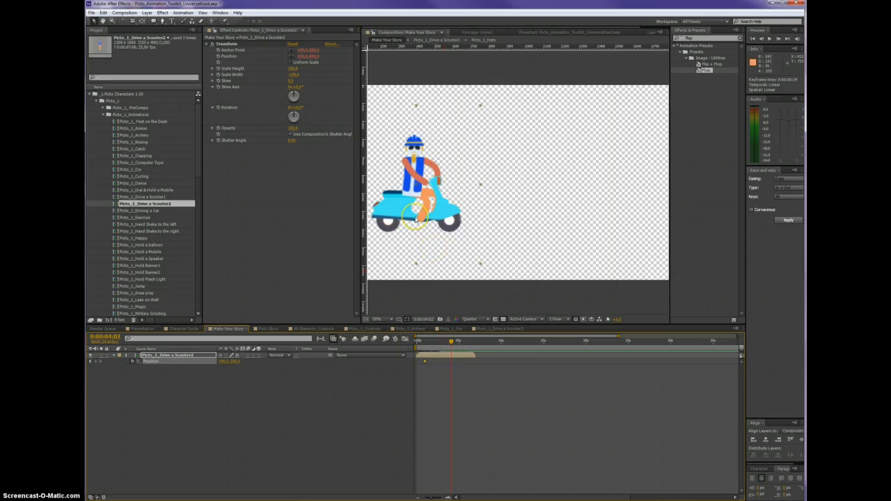
{"action": "left_click_drag", "start_coordinate": [417, 219], "coordinate": [629, 219]}
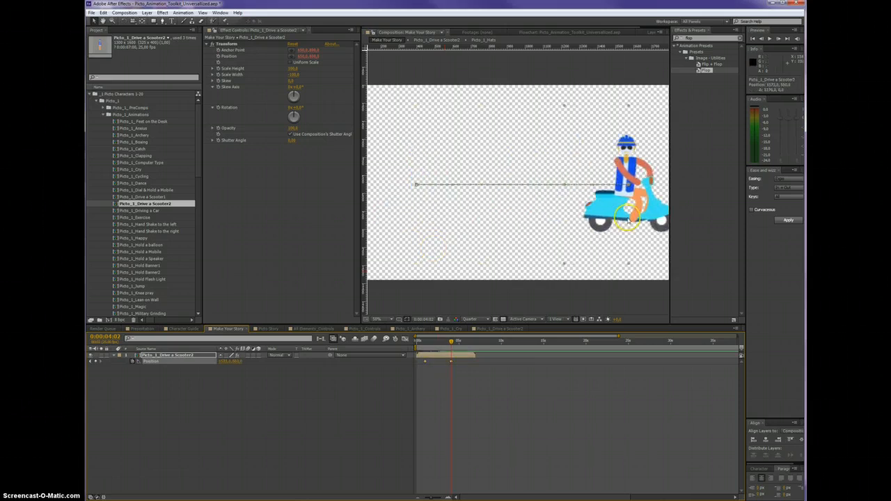
{"action": "left_click", "coordinate": [430, 341]}
{"action": "left_click_drag", "start_coordinate": [431, 341], "coordinate": [452, 341]}
Remove the flop's Transform effect from the scooter layer and preview its movement across the frame
{"action": "left_click", "coordinate": [230, 46]}
{"action": "key", "text": "Delete"}
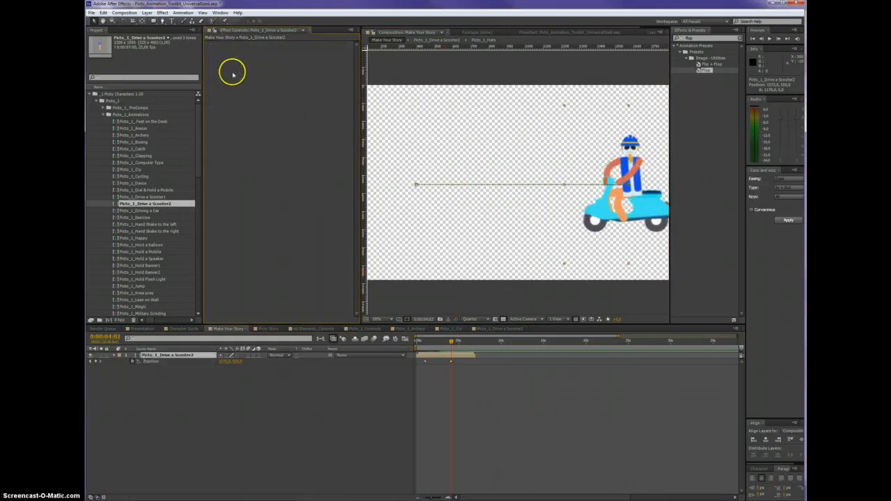
{"action": "left_click_drag", "start_coordinate": [432, 346], "coordinate": [441, 342]}
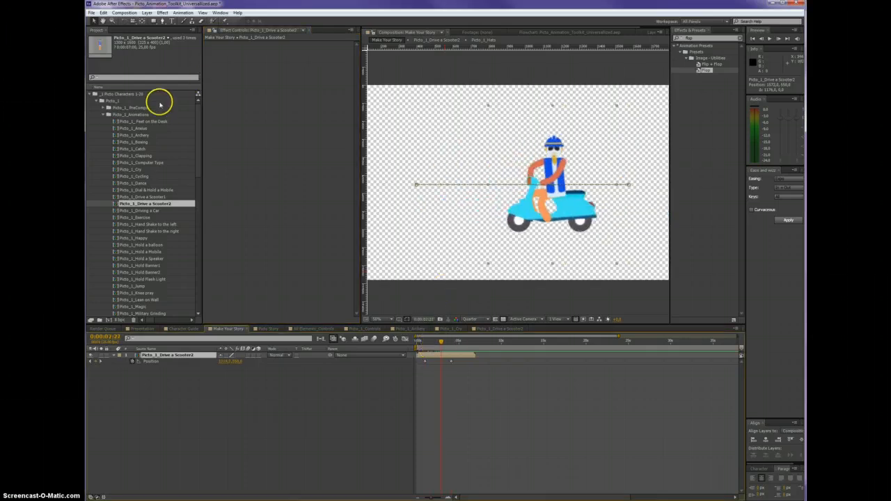
Collapse the Picto Characters folders and open the _All Backgrounds composition from the BackGrounds folder in _2 Assets
{"action": "left_click", "coordinate": [104, 116]}
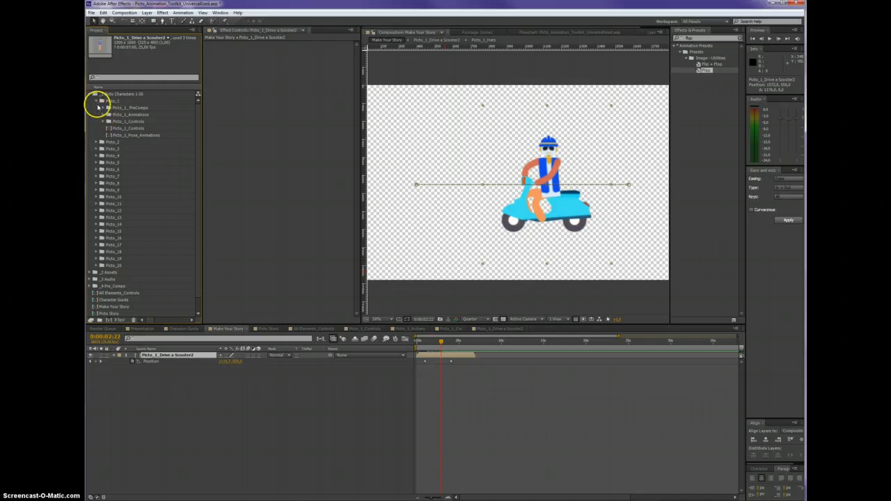
{"action": "left_click", "coordinate": [97, 102]}
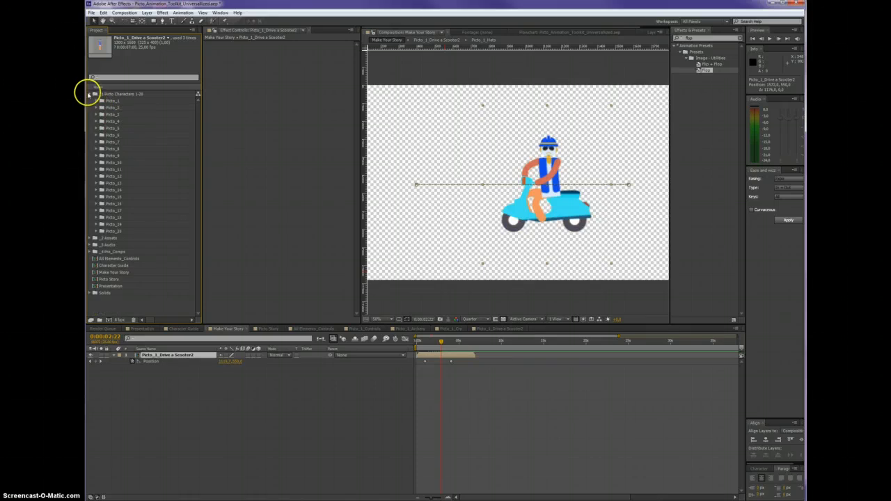
{"action": "left_click", "coordinate": [89, 94]}
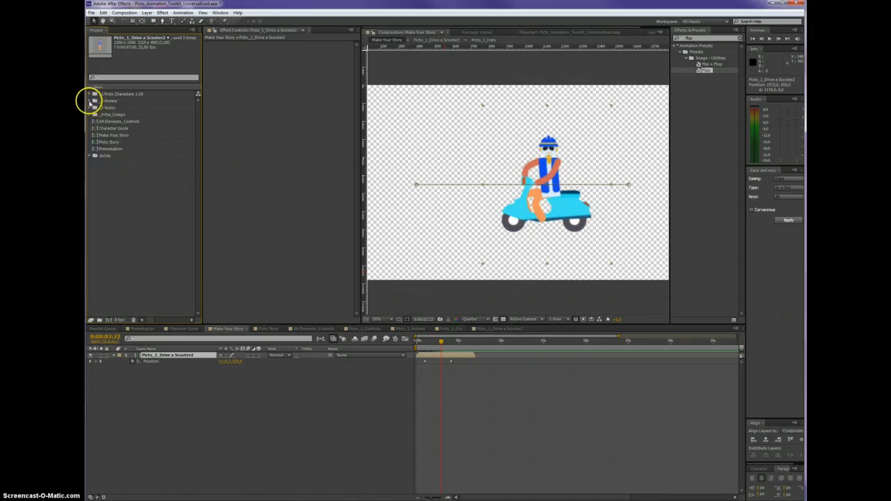
{"action": "left_click", "coordinate": [110, 100]}
{"action": "left_click", "coordinate": [90, 101]}
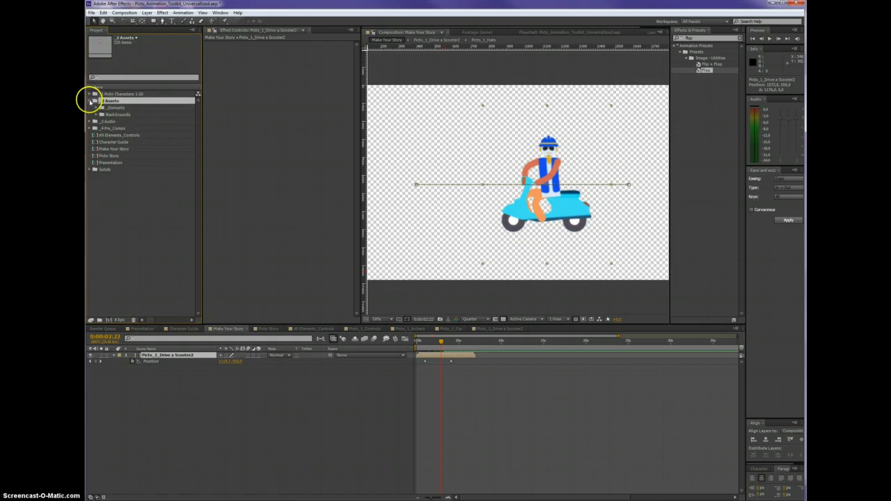
{"action": "left_click", "coordinate": [111, 114]}
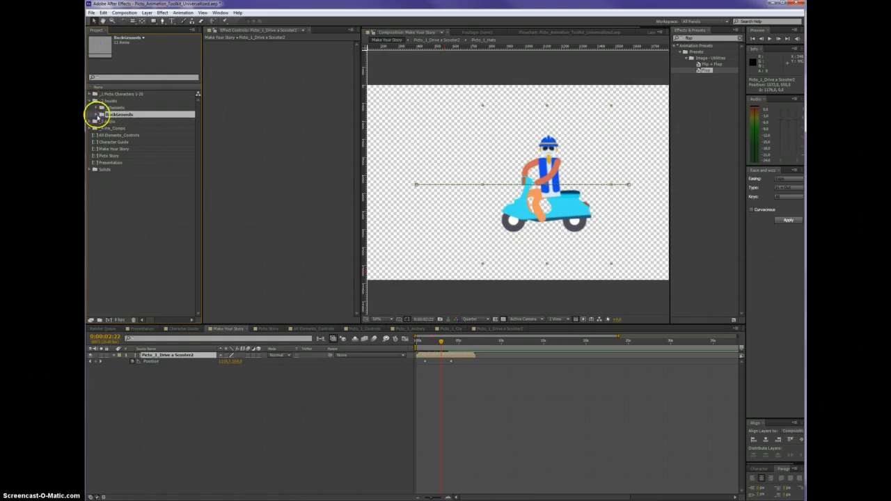
{"action": "left_click", "coordinate": [97, 114]}
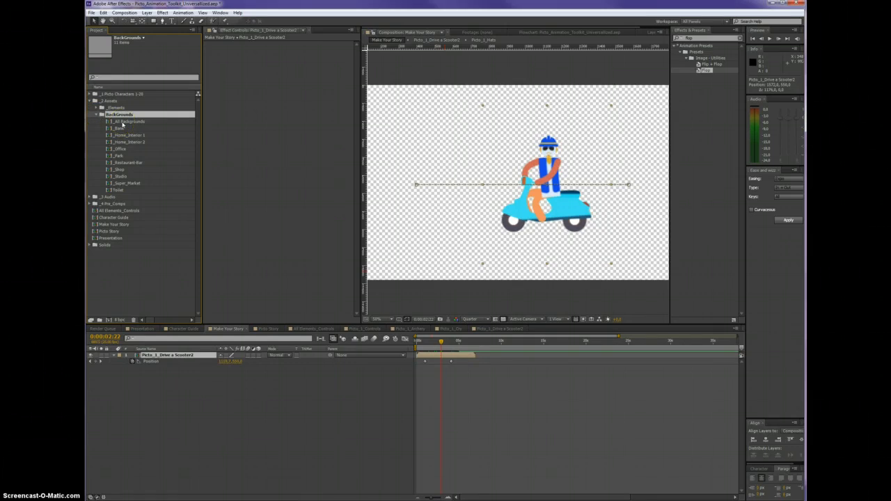
{"action": "double_click", "coordinate": [125, 121]}
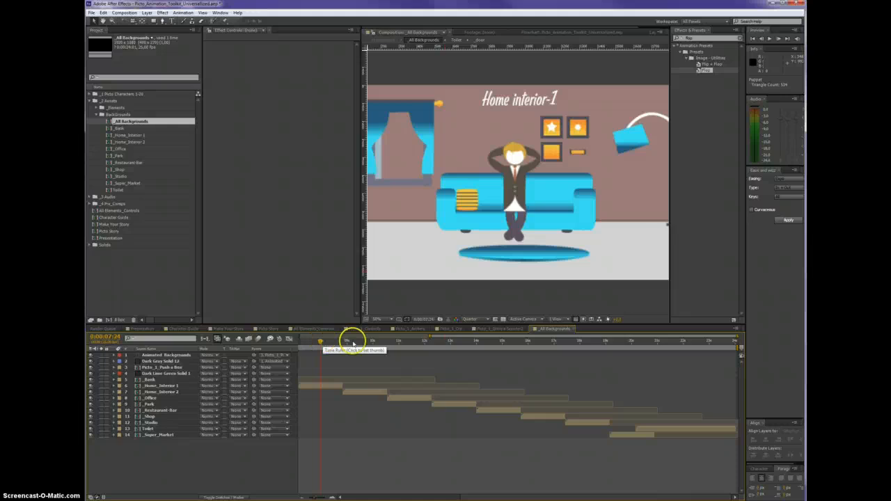
Open the _Home_Interior 1 composition from its timeline layer and inspect its _Pictures, _Window and _Floor_Lamp layers in turn
{"action": "left_click", "coordinate": [326, 387]}
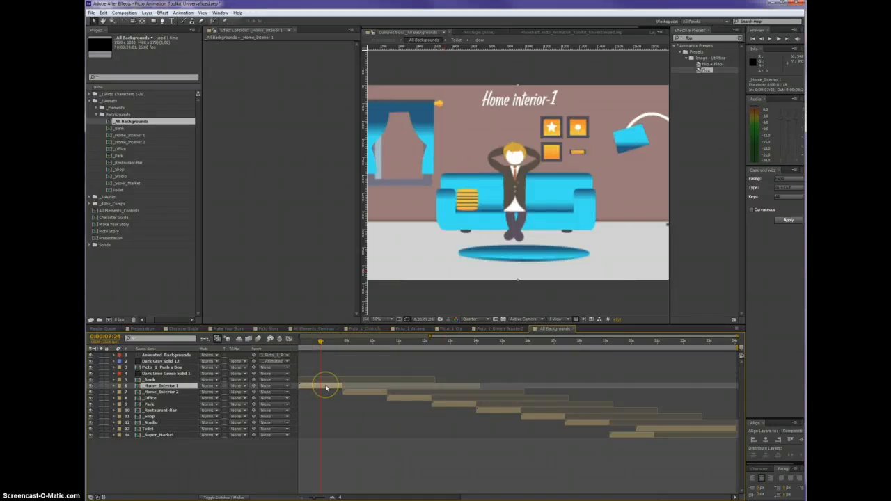
{"action": "double_click", "coordinate": [326, 387]}
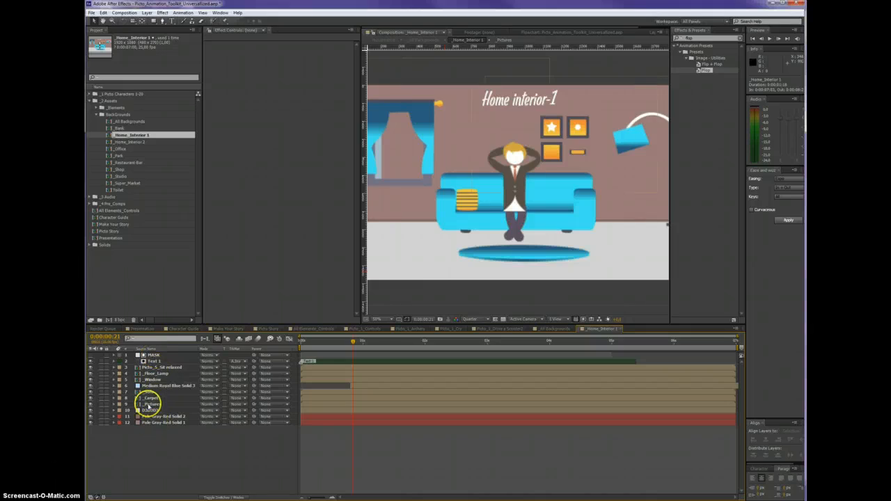
{"action": "left_click", "coordinate": [150, 404]}
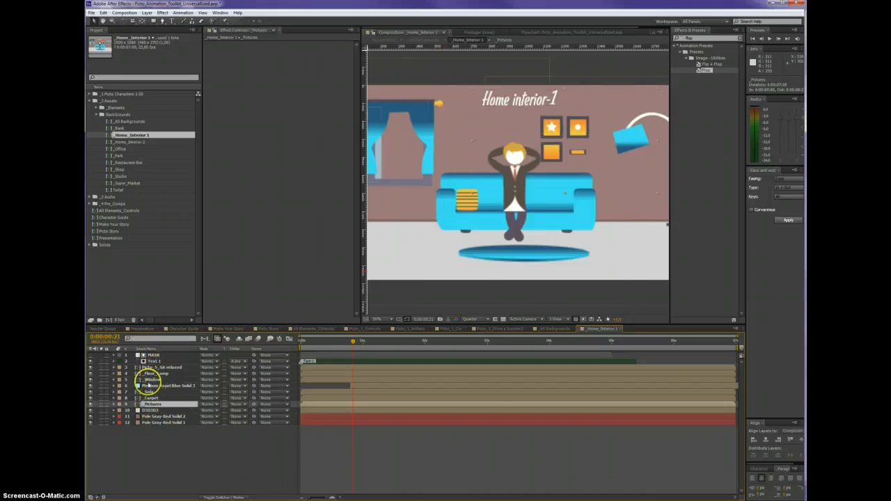
{"action": "left_click", "coordinate": [152, 380]}
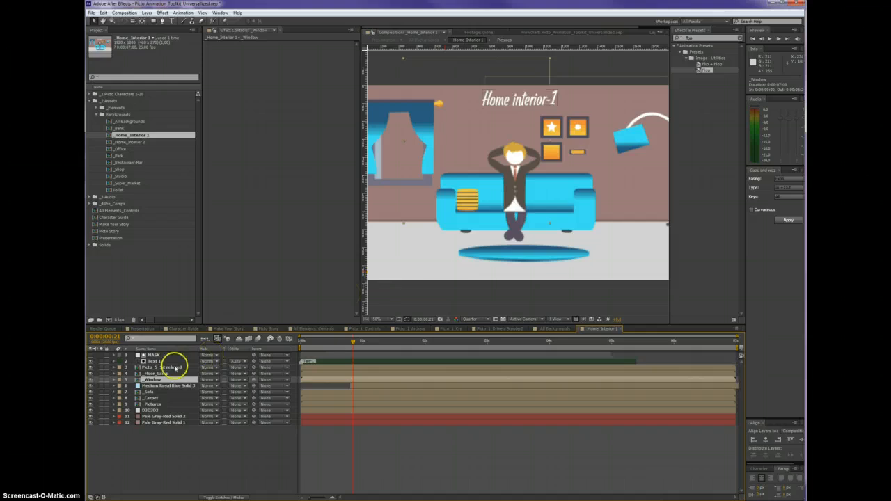
{"action": "left_click", "coordinate": [156, 374]}
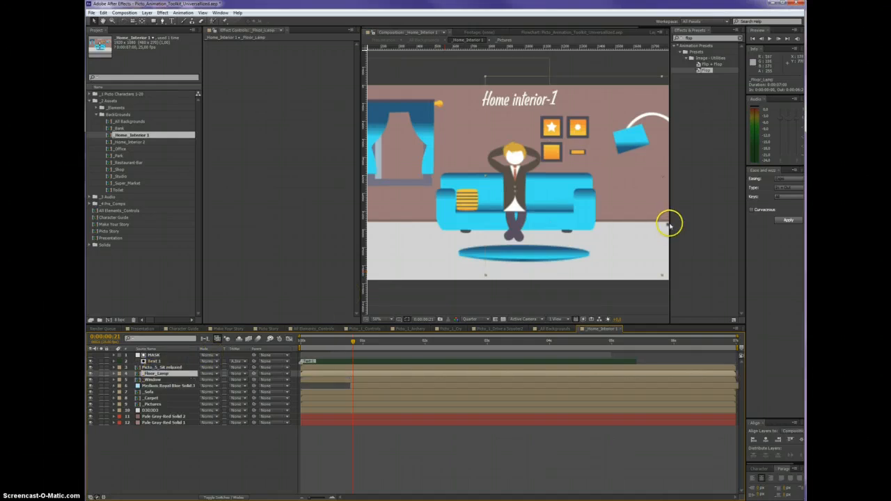
Preview the room's opening animation up to 0:00:01:03 in a widened composition viewer, and return to the _All Backgrounds composition
{"action": "left_click_drag", "start_coordinate": [669, 222], "coordinate": [740, 217]}
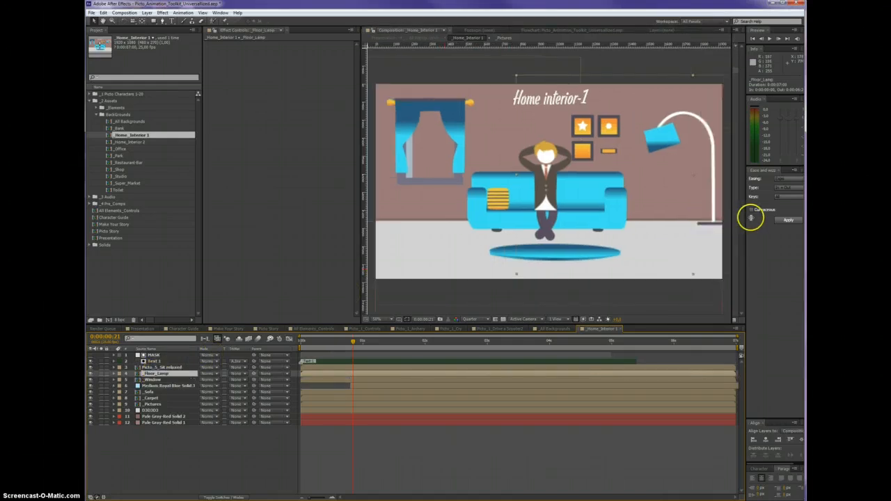
{"action": "left_click_drag", "start_coordinate": [304, 340], "coordinate": [371, 344]}
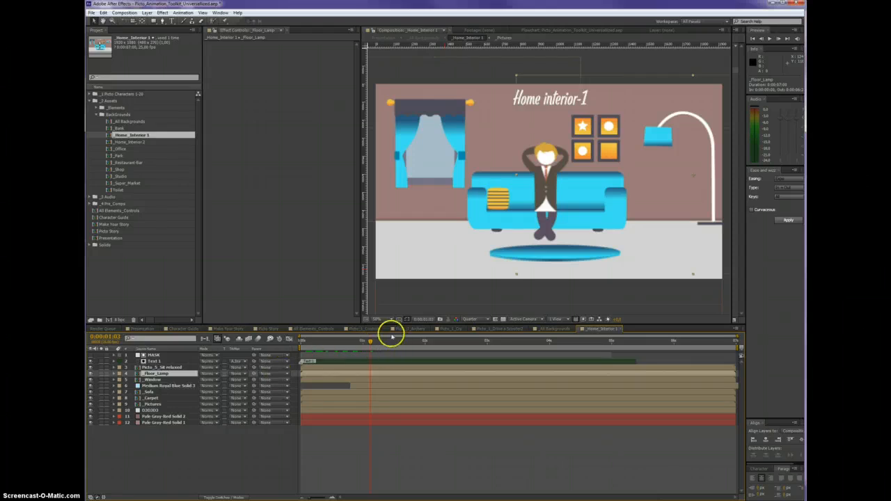
{"action": "left_click", "coordinate": [538, 329]}
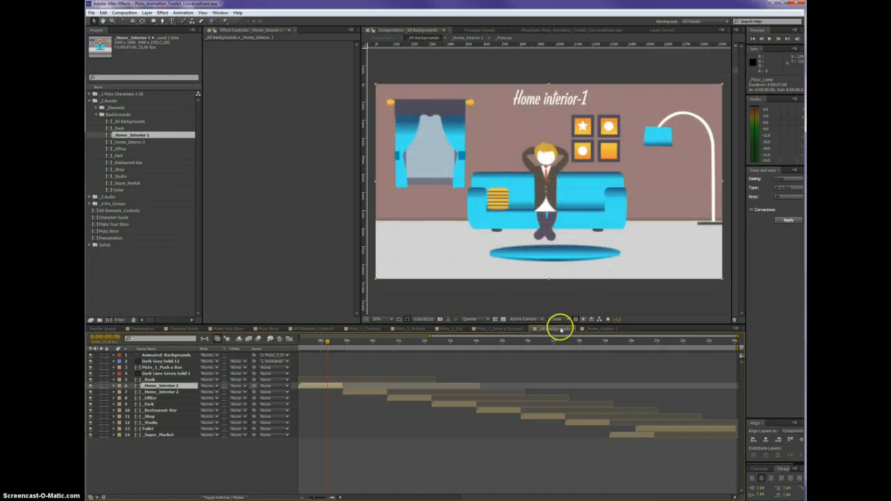
In the All_Elements_Controls composition, set the Controls layer's Element_Ramp2_Color_1 to dark red
{"action": "left_click", "coordinate": [307, 329]}
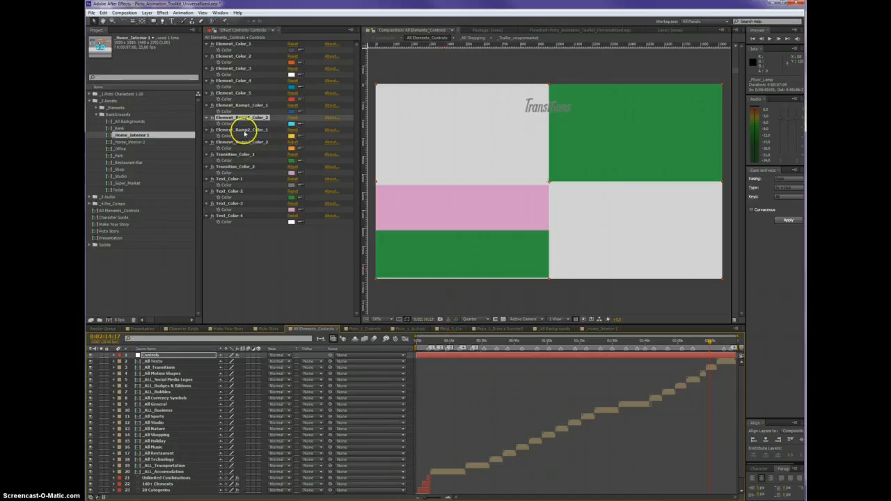
{"action": "left_click", "coordinate": [290, 135]}
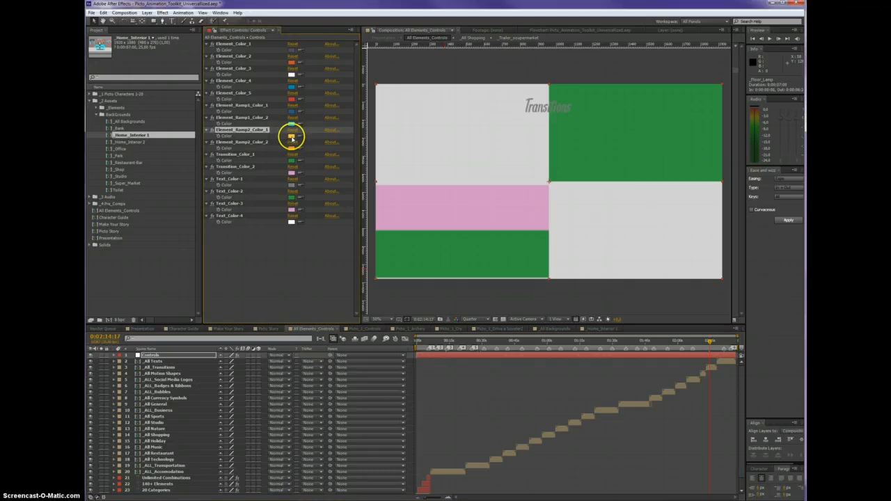
{"action": "left_click", "coordinate": [291, 137]}
{"action": "left_click", "coordinate": [671, 277]}
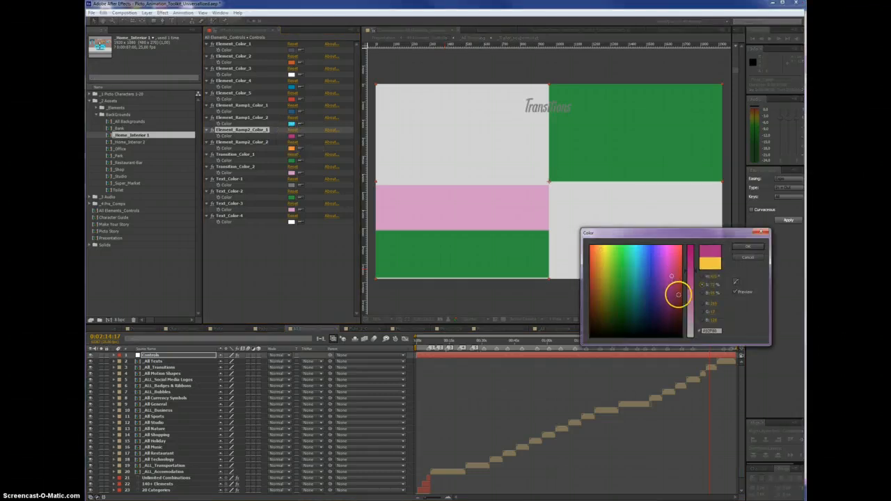
{"action": "left_click", "coordinate": [741, 247]}
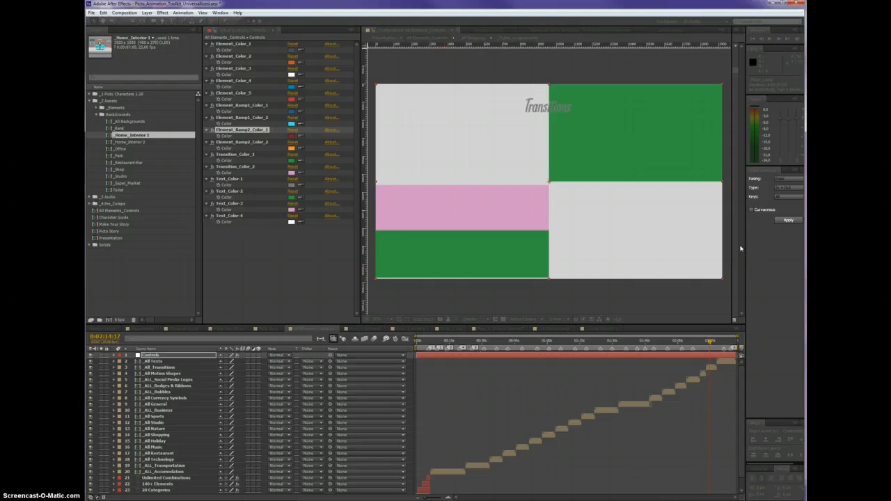
Set Element_Ramp2_Color_2 to a crimson pink and check the recolored elements in _Home_Interior 1 and _All Backgrounds
{"action": "left_click", "coordinate": [291, 148]}
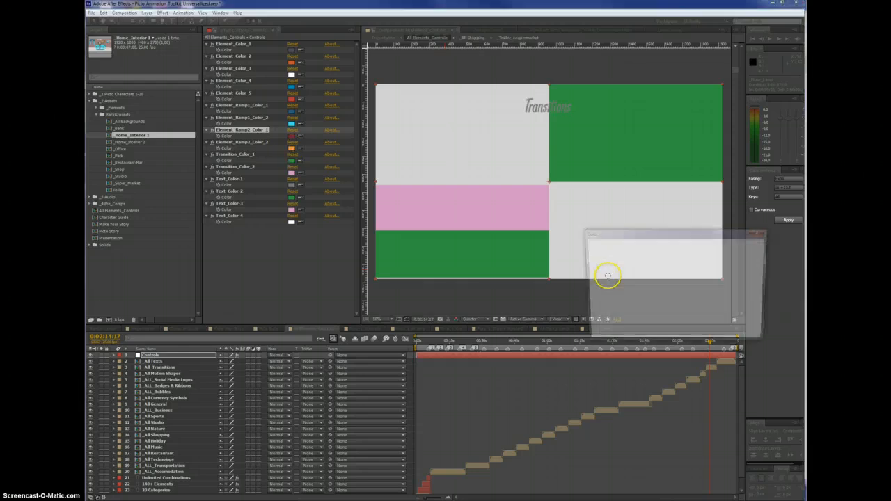
{"action": "left_click_drag", "start_coordinate": [671, 248], "coordinate": [676, 271]}
{"action": "left_click", "coordinate": [745, 249]}
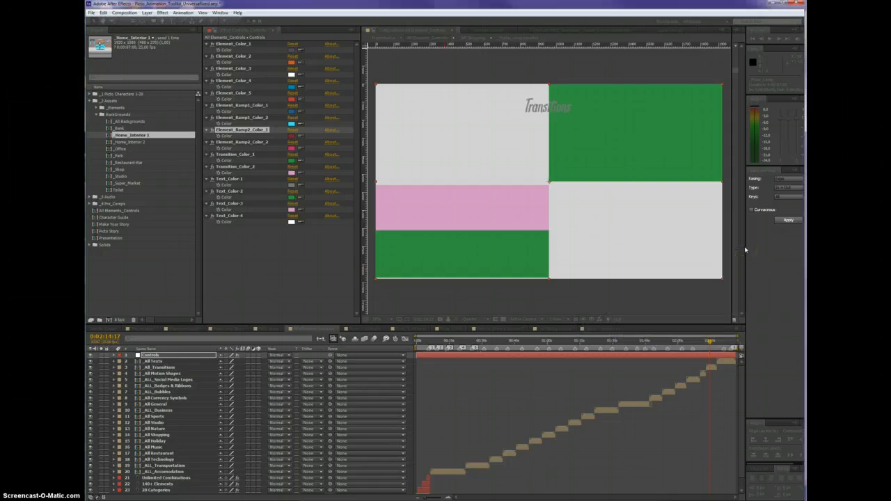
{"action": "left_click", "coordinate": [606, 328]}
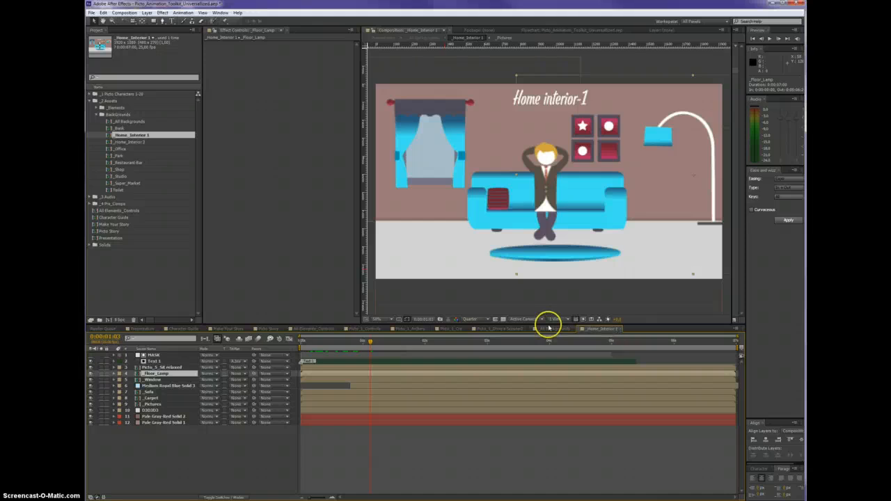
{"action": "left_click", "coordinate": [549, 328]}
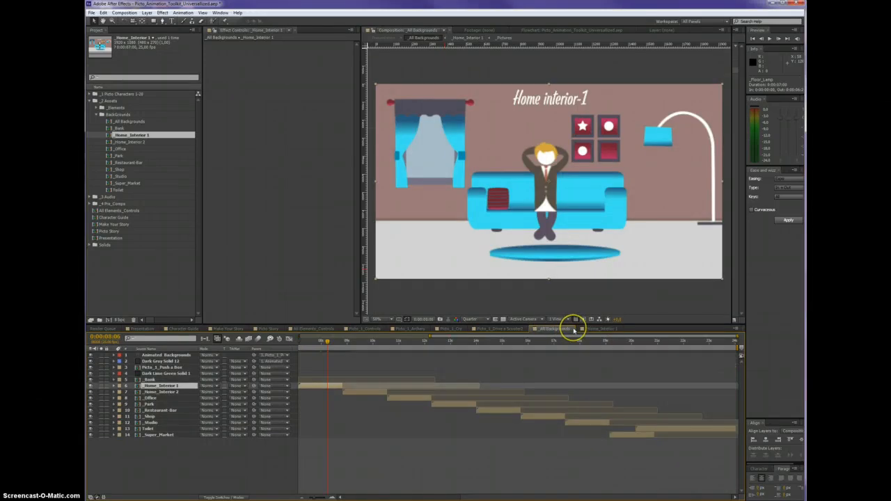
Close the open Picto_1 scooter, Cry, Archery and Controls compositions as well as All_Elements_Controls
{"action": "left_click", "coordinate": [518, 328]}
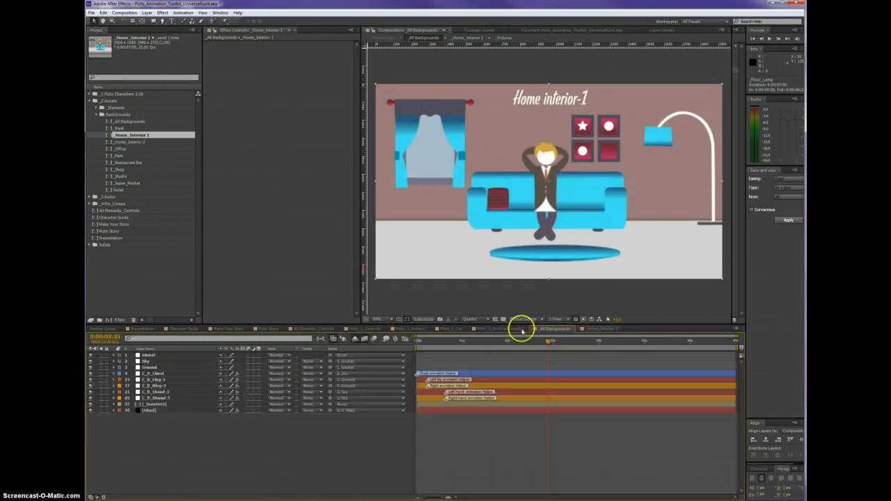
{"action": "left_click", "coordinate": [526, 328]}
{"action": "left_click", "coordinate": [453, 328]}
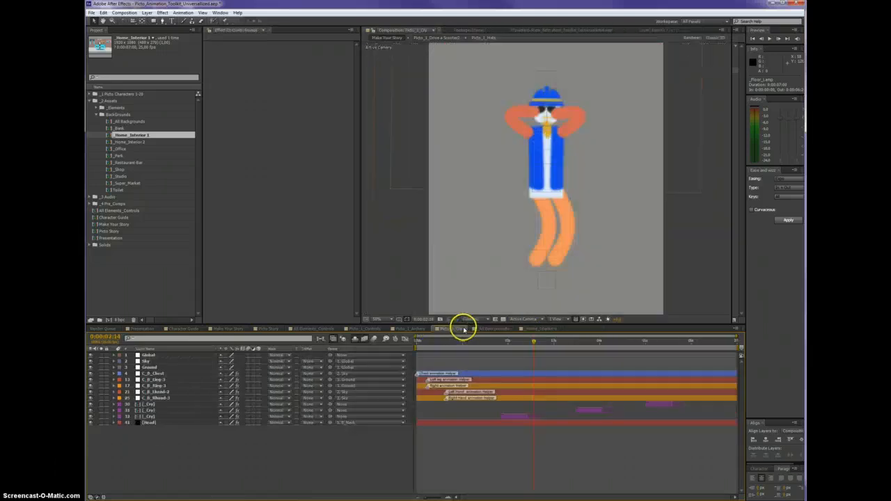
{"action": "left_click", "coordinate": [462, 328]}
{"action": "left_click", "coordinate": [412, 329]}
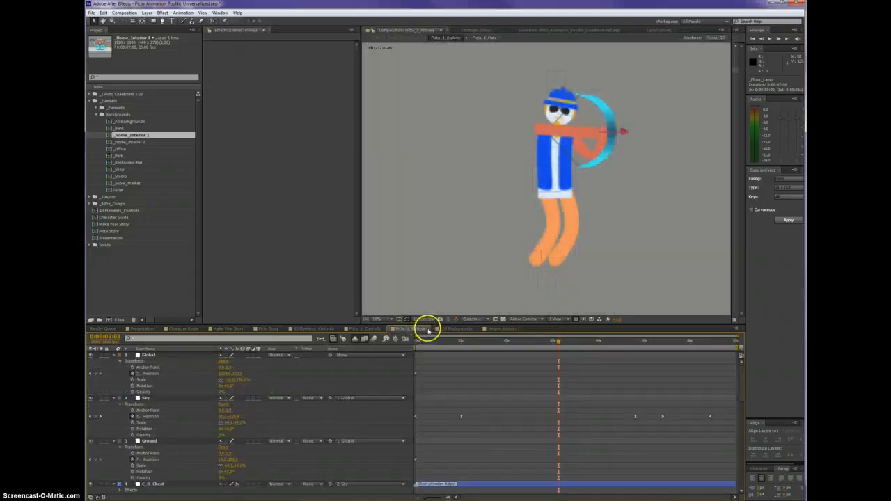
{"action": "left_click", "coordinate": [427, 329]}
{"action": "left_click", "coordinate": [375, 329]}
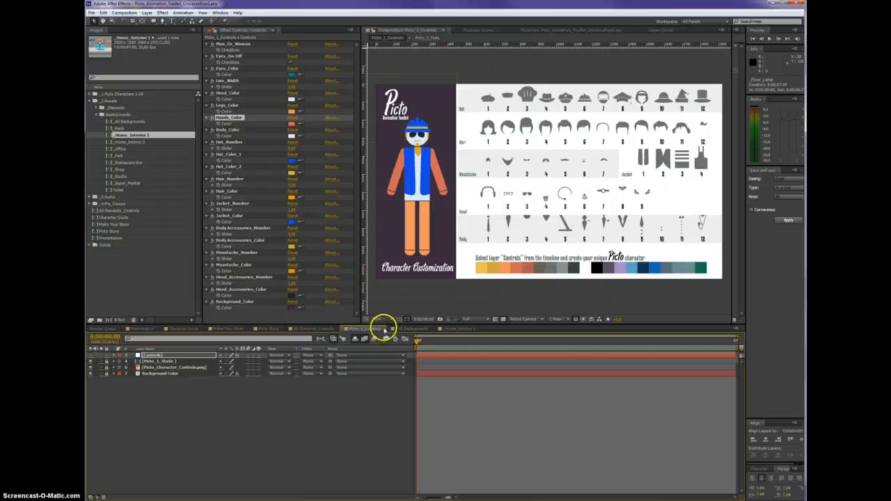
{"action": "left_click", "coordinate": [378, 328]}
{"action": "left_click", "coordinate": [328, 330]}
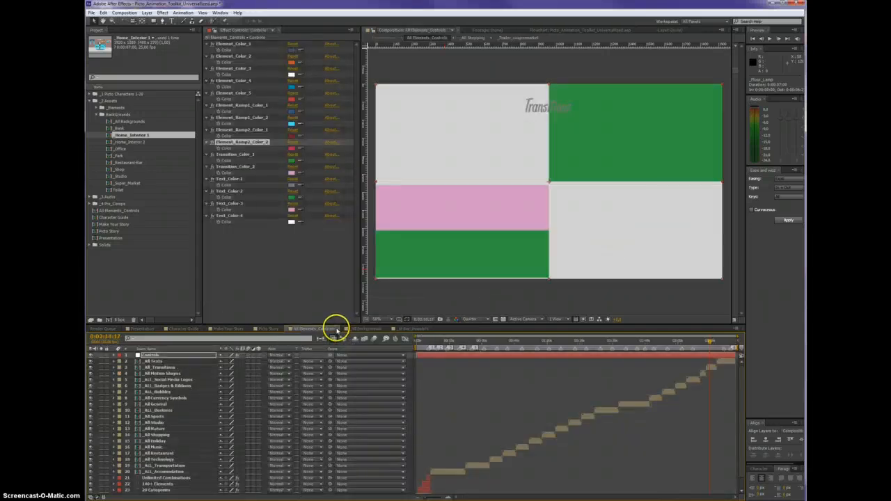
{"action": "left_click", "coordinate": [334, 328]}
In _Home_Interior 1, select the window and turn the _Window layer's visibility off and on again
{"action": "left_click", "coordinate": [355, 328]}
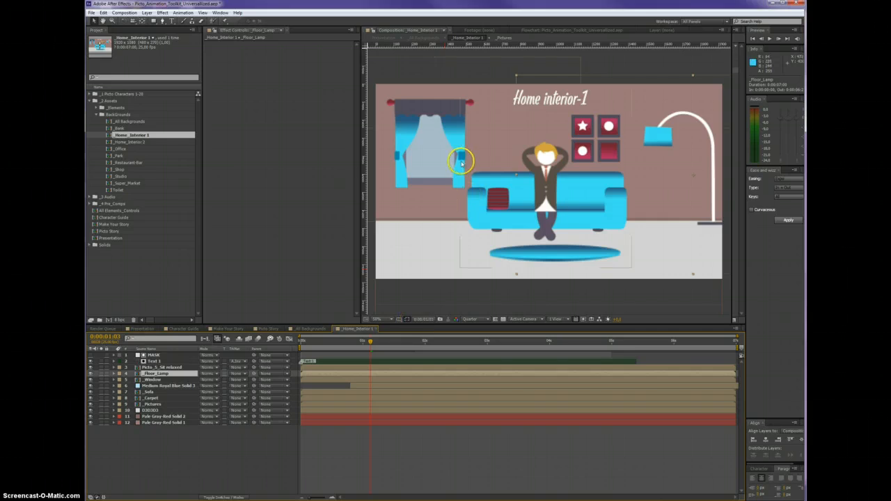
{"action": "left_click", "coordinate": [428, 139]}
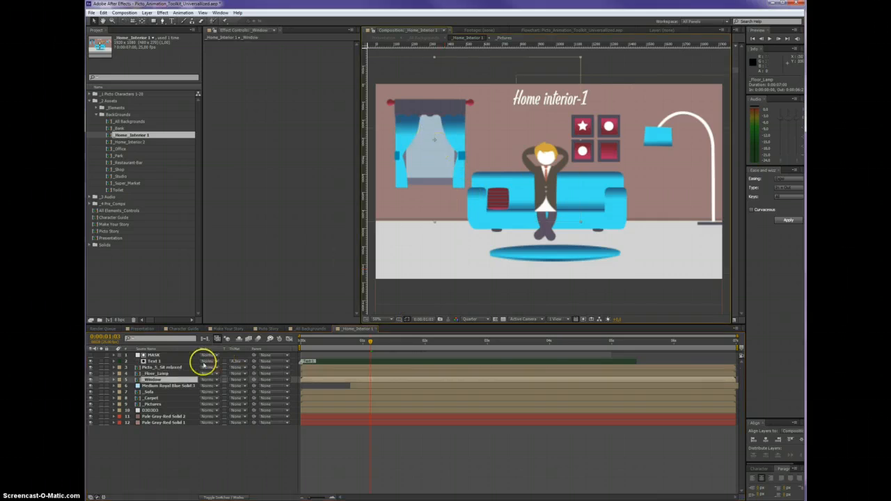
{"action": "left_click", "coordinate": [91, 381]}
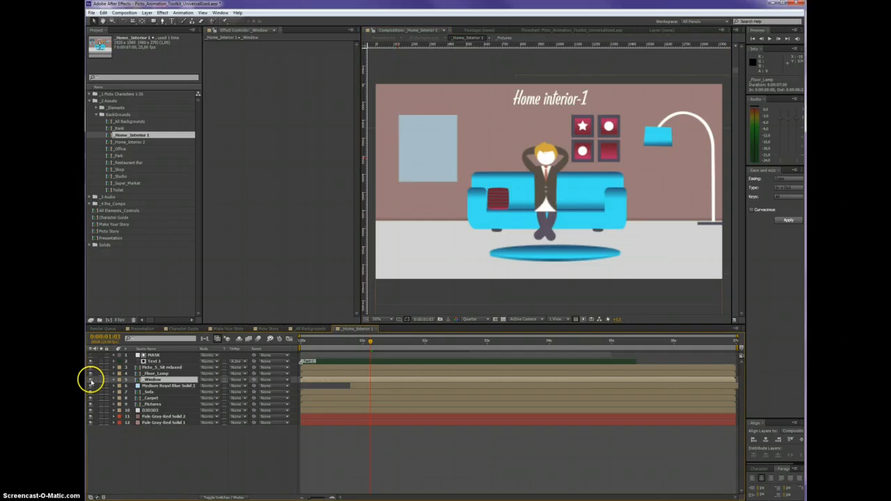
{"action": "left_click", "coordinate": [91, 381]}
Try moving the _Sofa layer to the right in the room, and undo the move
{"action": "left_click", "coordinate": [149, 392]}
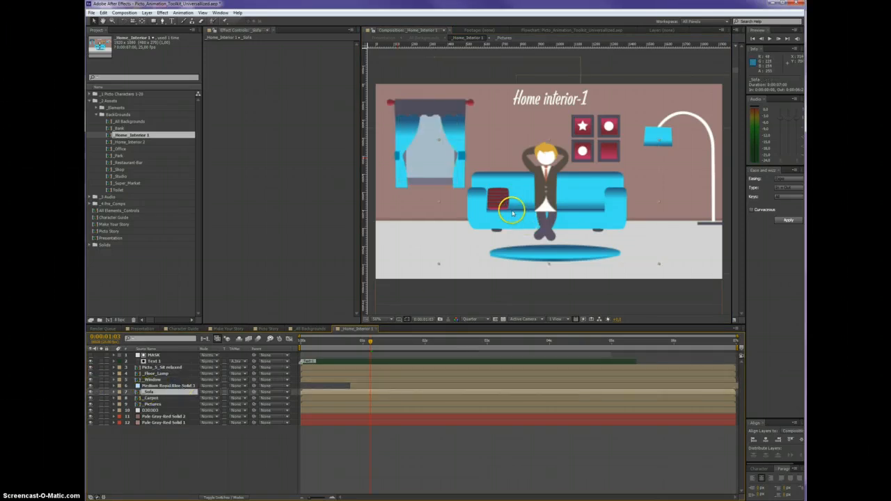
{"action": "left_click_drag", "start_coordinate": [512, 214], "coordinate": [545, 220]}
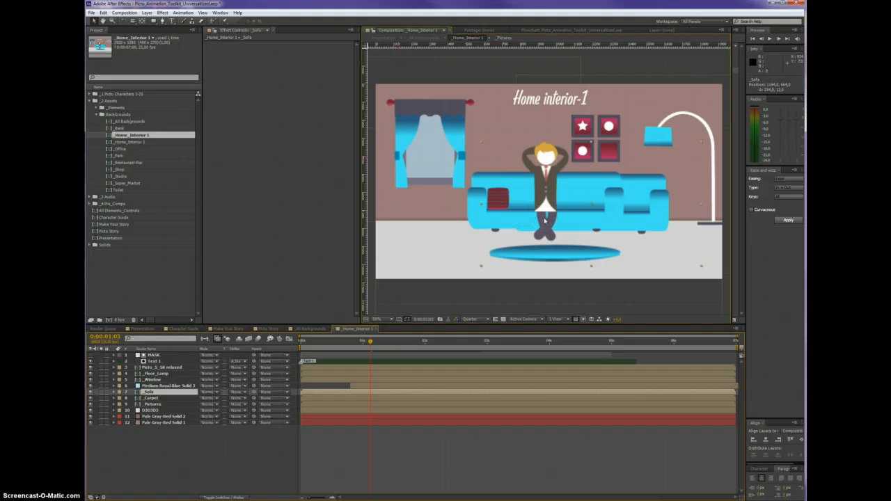
{"action": "key", "text": "ctrl+z"}
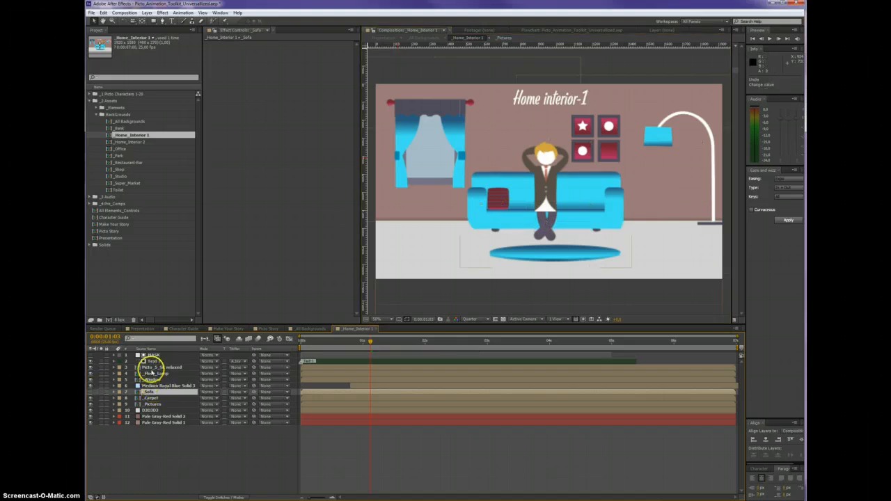
Move the Picto_5_Sit relaxed layer aside with the _Sofa layer made visible, and delete that character layer
{"action": "left_click", "coordinate": [150, 367]}
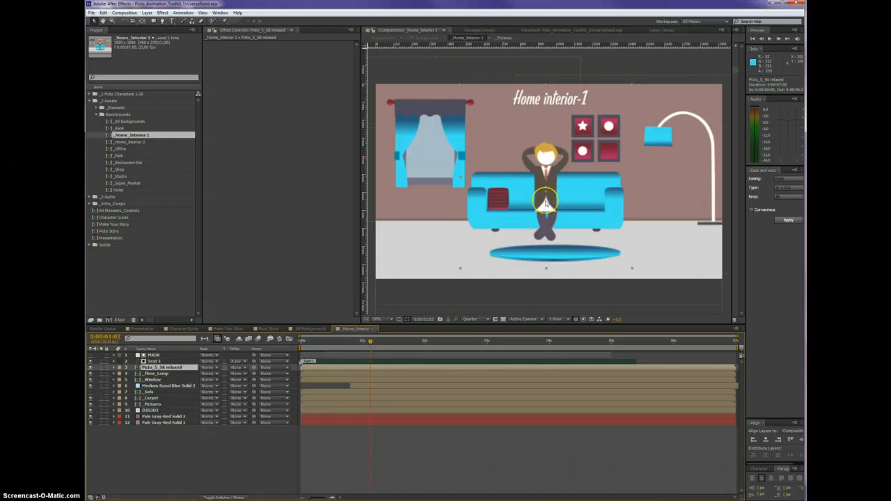
{"action": "mouse_move", "coordinate": [545, 201]}
{"action": "left_mouse_down"}
{"action": "mouse_move", "coordinate": [611, 203]}
{"action": "mouse_move", "coordinate": [518, 207]}
{"action": "mouse_move", "coordinate": [563, 196]}
{"action": "mouse_move", "coordinate": [554, 200]}
{"action": "left_mouse_up"}
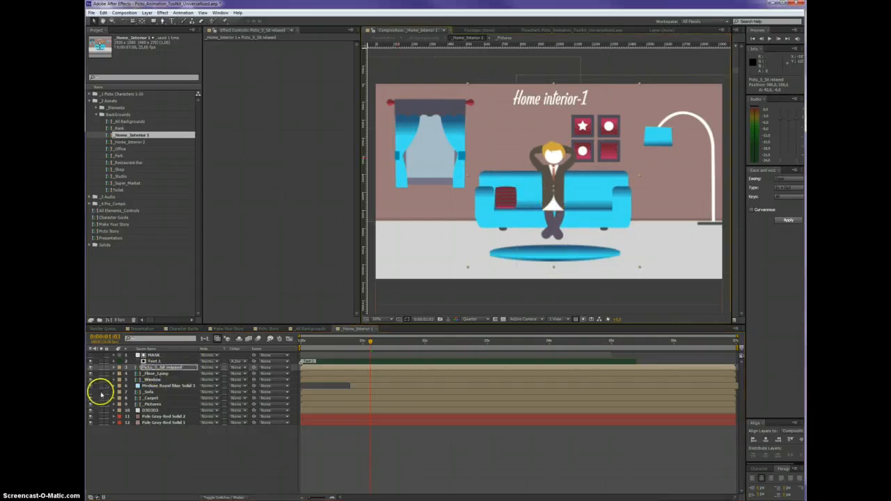
{"action": "left_click", "coordinate": [90, 392]}
{"action": "left_click_drag", "start_coordinate": [535, 221], "coordinate": [516, 219]}
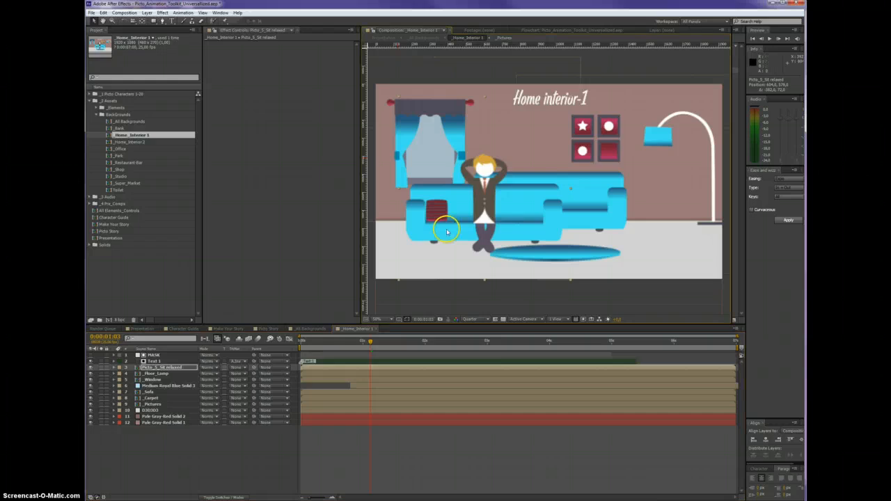
{"action": "key", "text": "Delete"}
Shift the floor lamp about 28 px left and the sofa about 34 px right in the room
{"action": "left_click", "coordinate": [528, 208]}
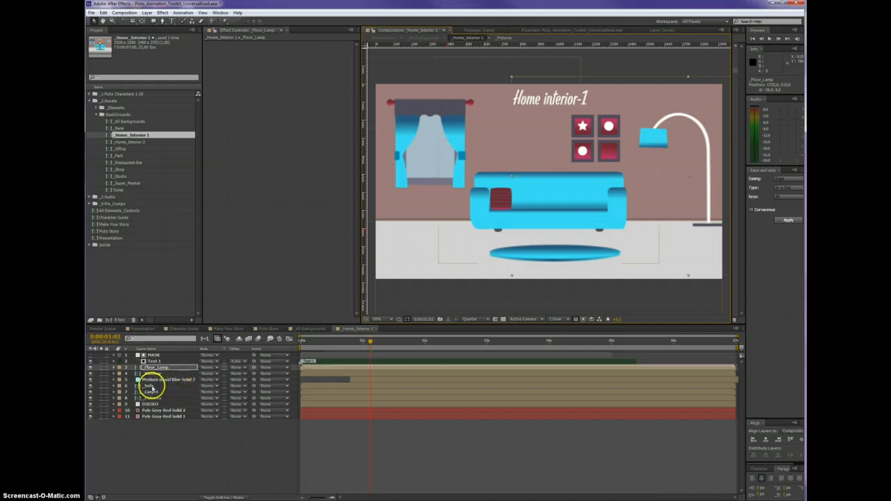
{"action": "left_click", "coordinate": [548, 223]}
{"action": "left_click_drag", "start_coordinate": [548, 224], "coordinate": [552, 225]}
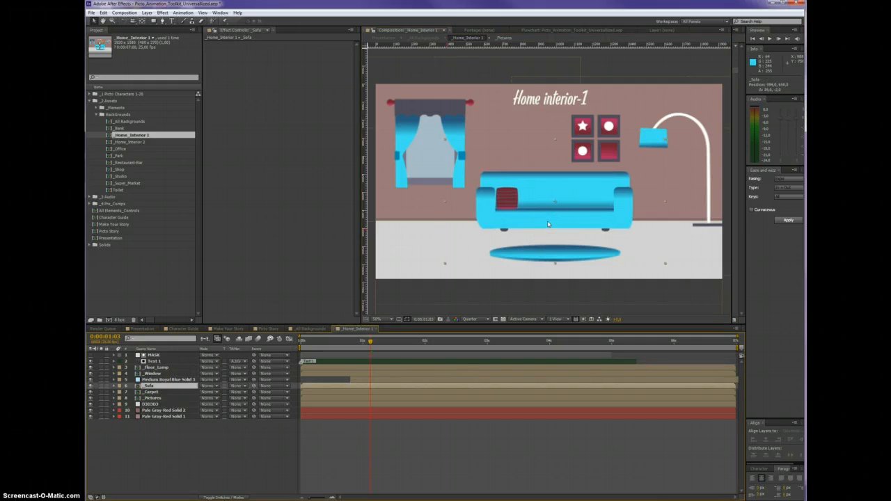
Close the _Home_Interior 1 composition and open _Home_Interior 2 from its layer in _All Backgrounds
{"action": "left_click", "coordinate": [375, 330]}
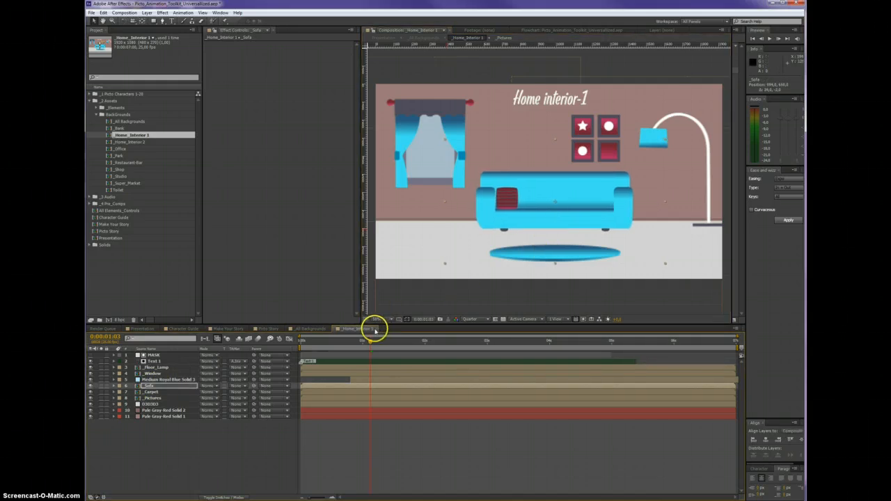
{"action": "left_click", "coordinate": [375, 330]}
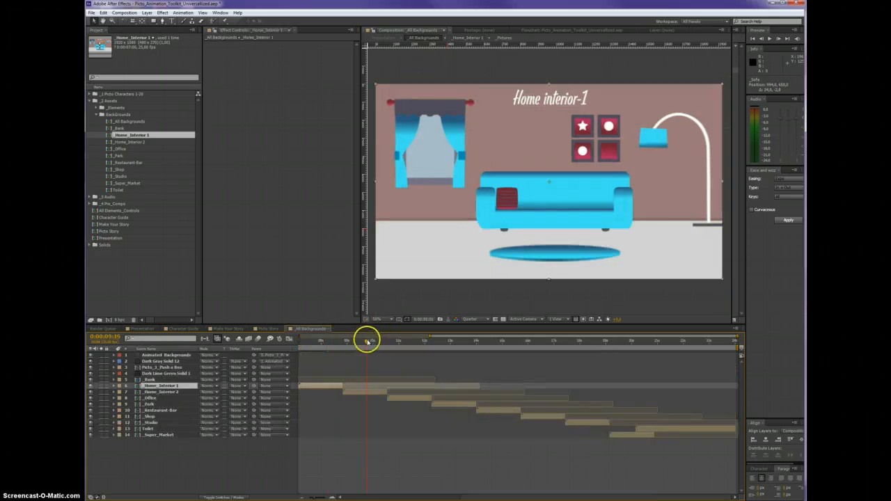
{"action": "double_click", "coordinate": [355, 390]}
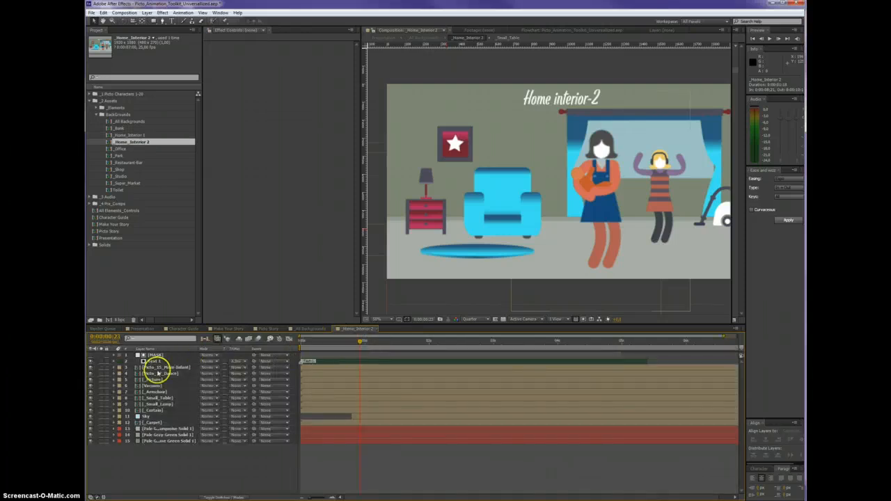
Close the _Home_Interior 2 composition and preview the backgrounds that follow it in _All Backgrounds, up to the Park scene
{"action": "left_click", "coordinate": [608, 214]}
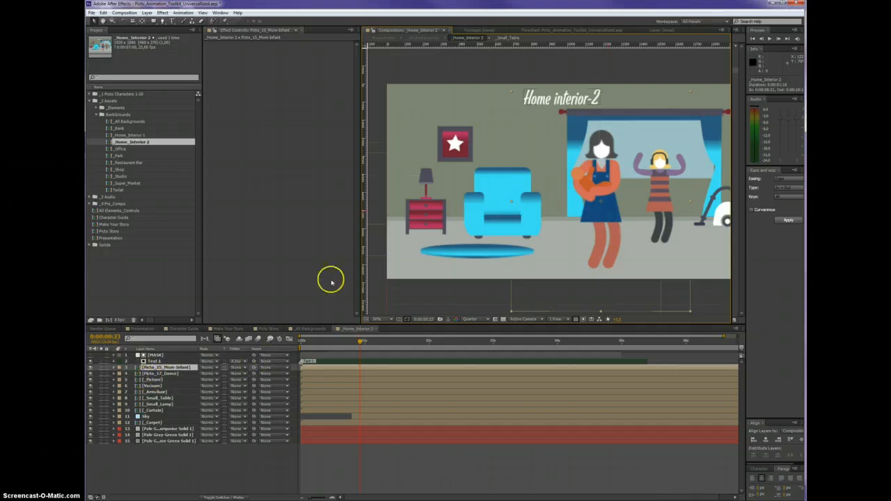
{"action": "left_click", "coordinate": [377, 329]}
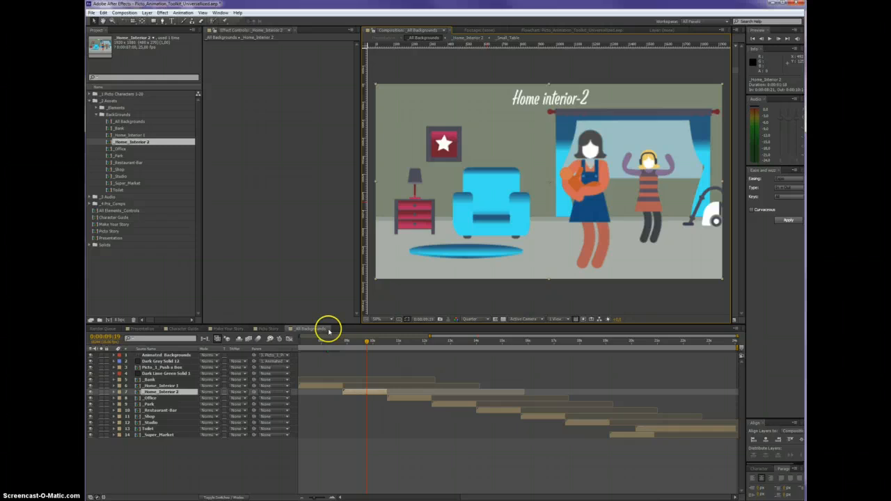
{"action": "left_click", "coordinate": [395, 340]}
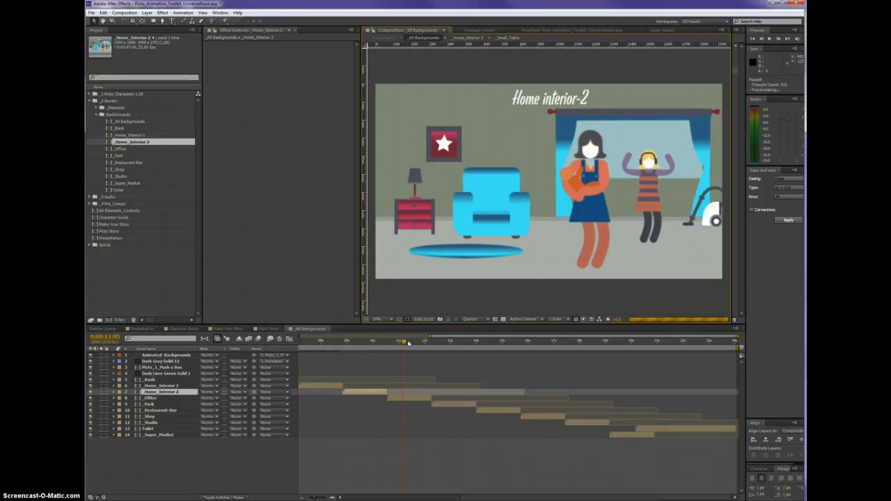
{"action": "left_click", "coordinate": [416, 340]}
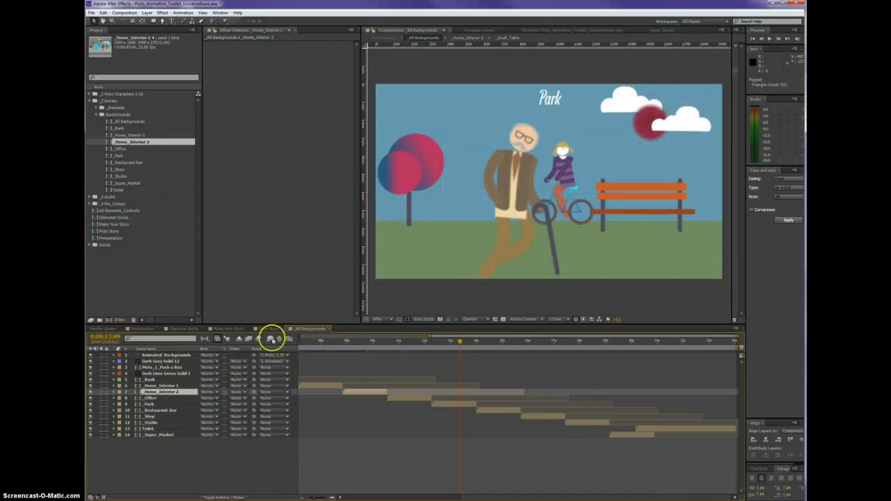
Close the _All Backgrounds and Picto Story compositions, and collapse the Backgrounds and _2 Assets folders in the project
{"action": "left_click", "coordinate": [332, 328]}
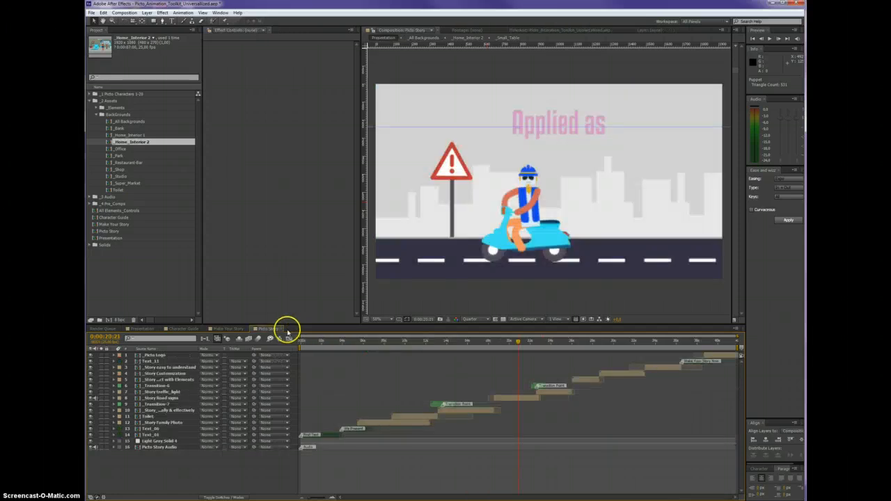
{"action": "left_click", "coordinate": [282, 329]}
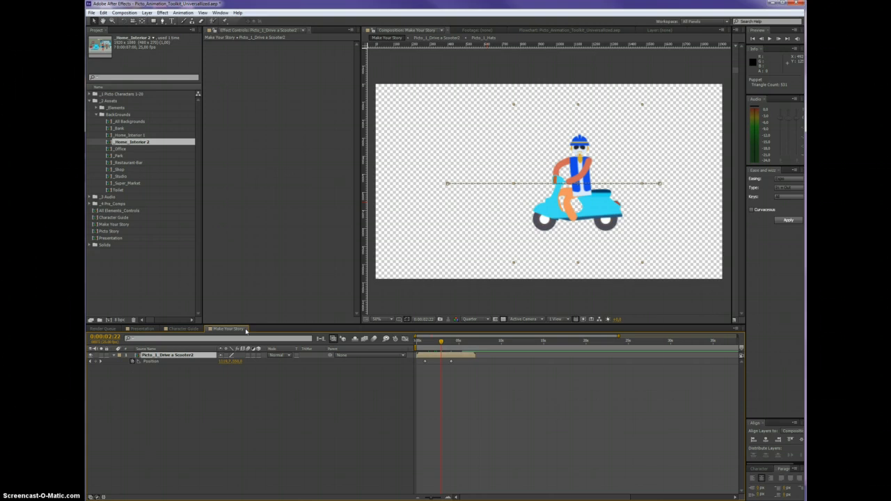
{"action": "left_click", "coordinate": [97, 114]}
{"action": "left_click", "coordinate": [91, 100]}
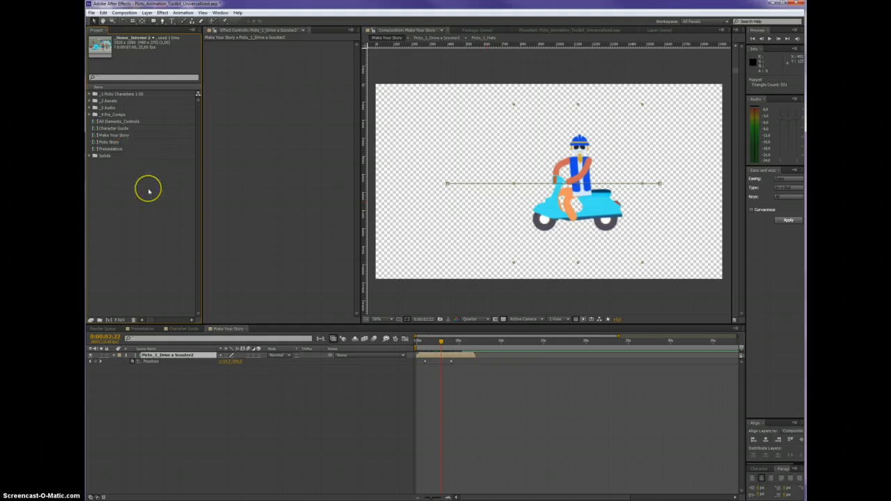